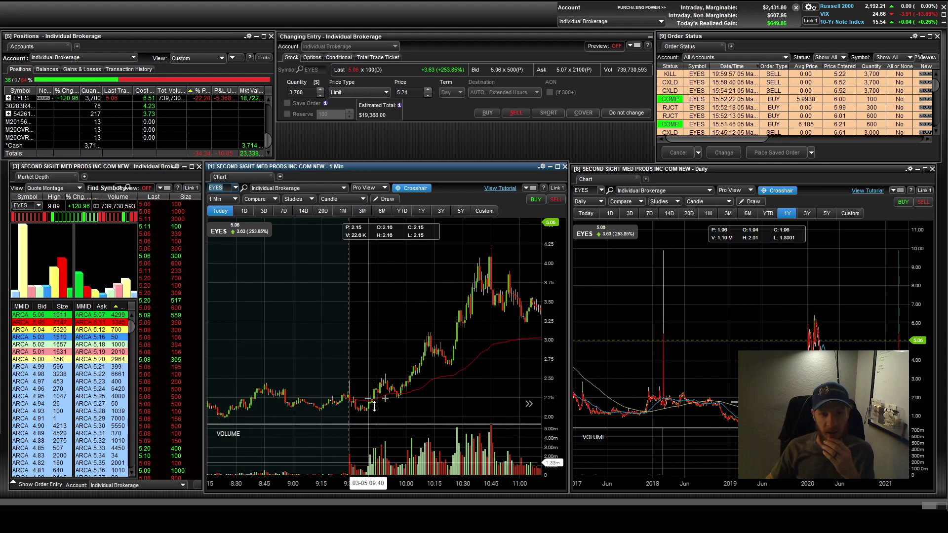
Step: Pan the EYES 1-minute chart back to show premarket bars from 7:45 through the 9:30 open
scroll(474, 381, up, 3)
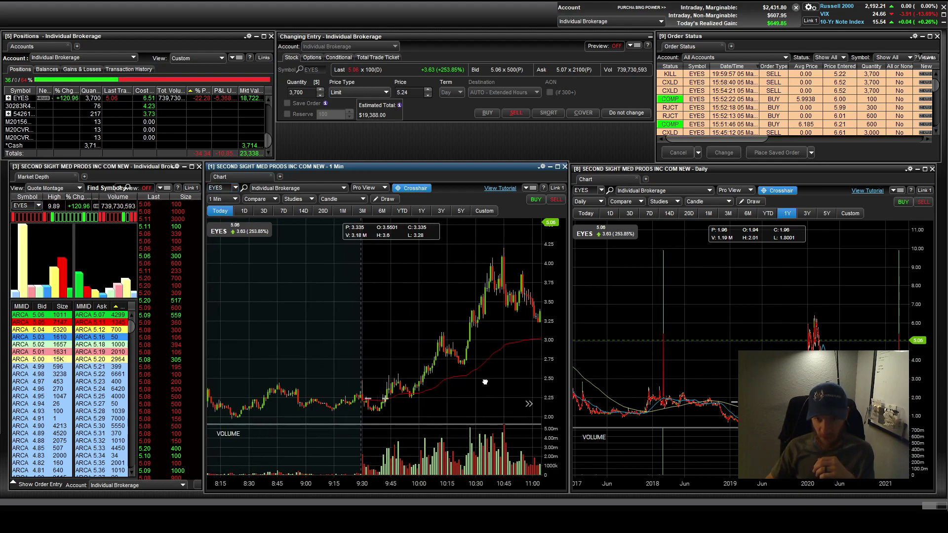
drag(464, 398, 497, 390)
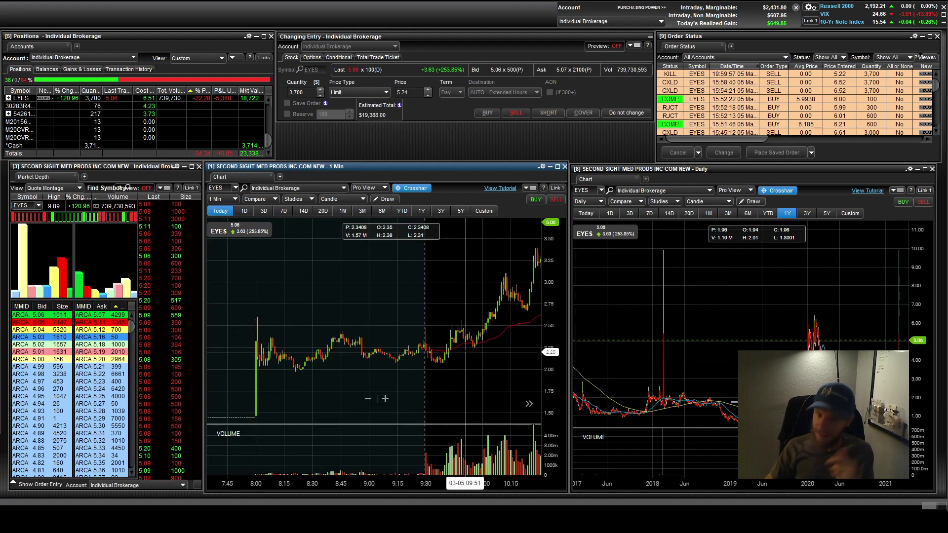
scroll(503, 357, up, 3)
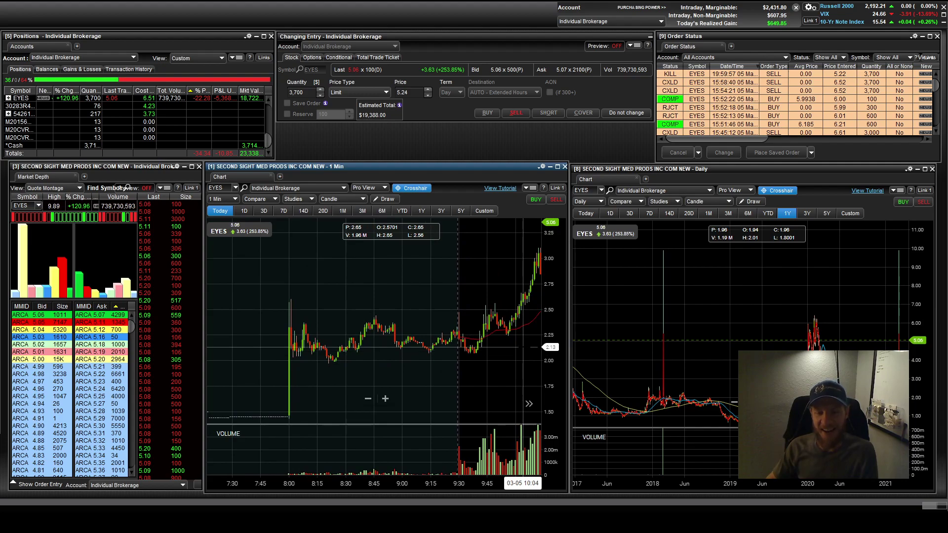
drag(510, 345, 482, 345)
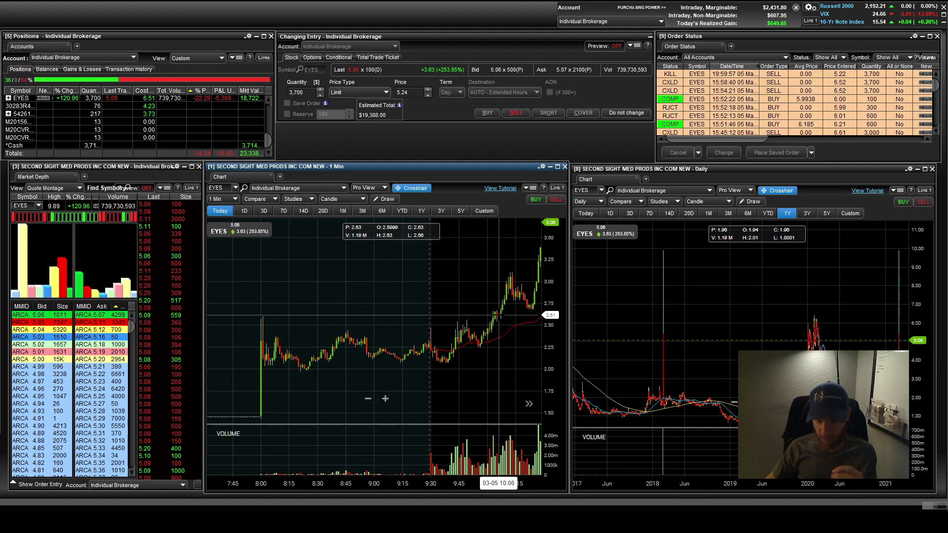
Step: Advance the EYES 1-minute chart to about 10:30, revealing later bars climbing toward 4.00
mouse_move(499, 340)
mouse_down()
mouse_move(488, 338)
mouse_move(499, 334)
mouse_up()
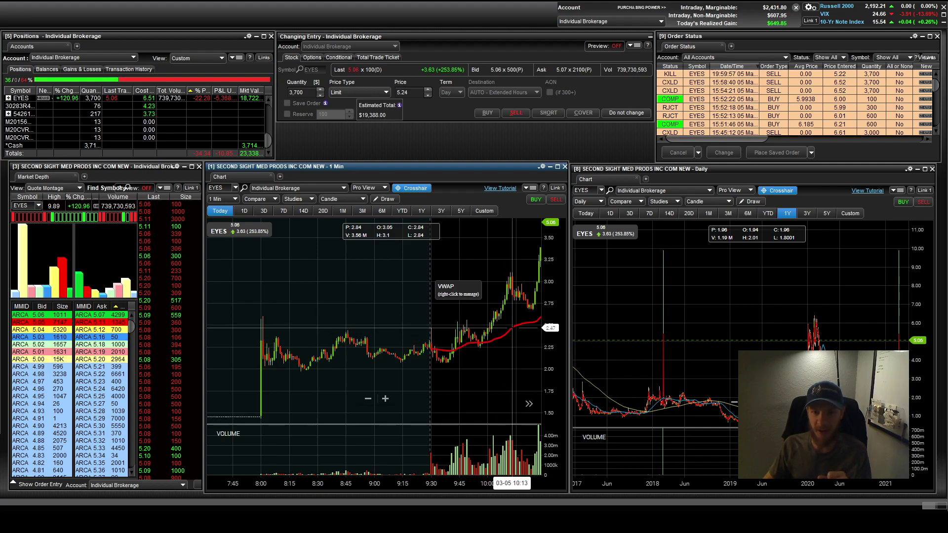
drag(516, 326, 507, 317)
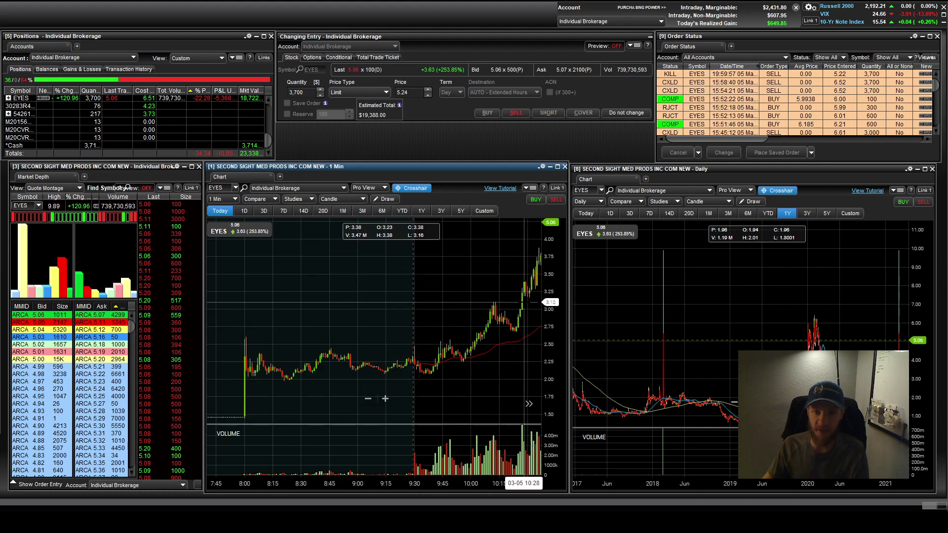
Step: Move the EYES 1-minute chart forward to about 11:17, past the 3.50 pullback and push above 4.25
drag(519, 302, 478, 301)
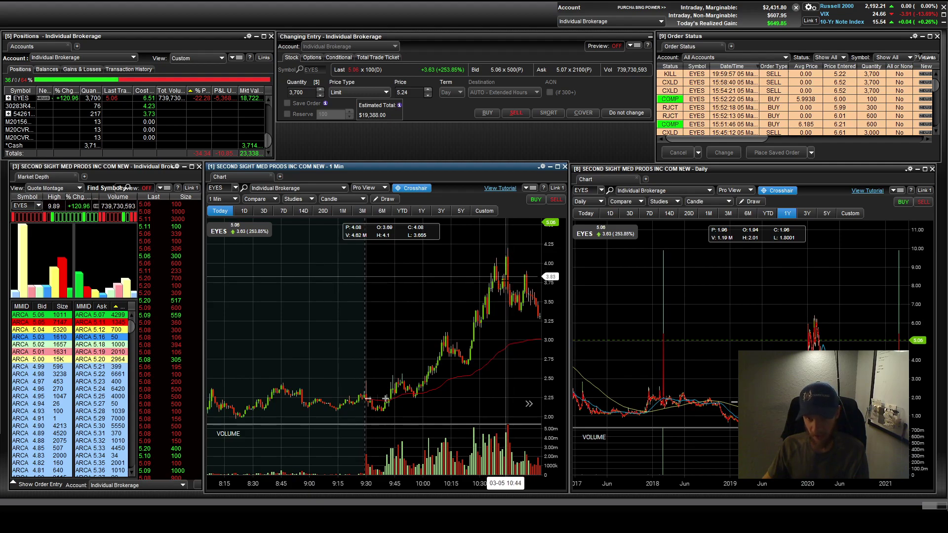
scroll(528, 315, right, 3)
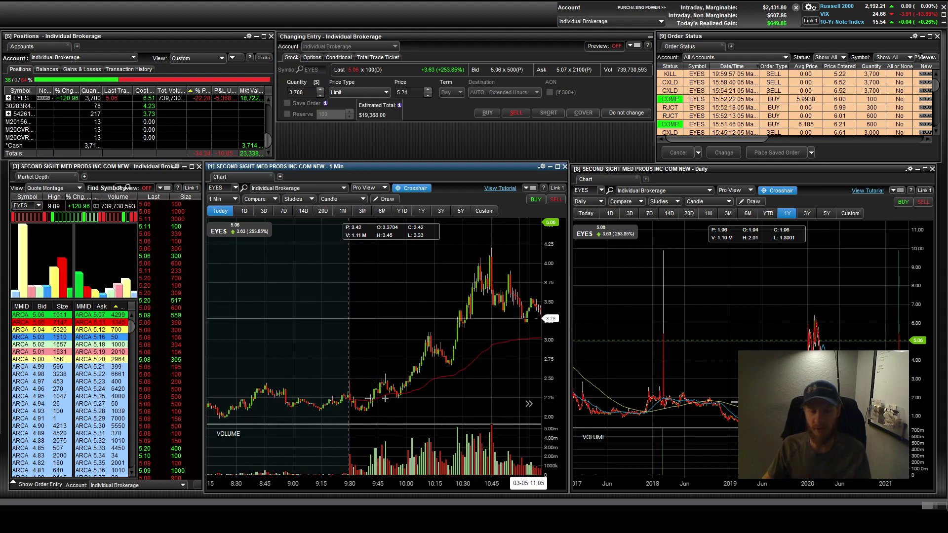
drag(528, 318, 500, 301)
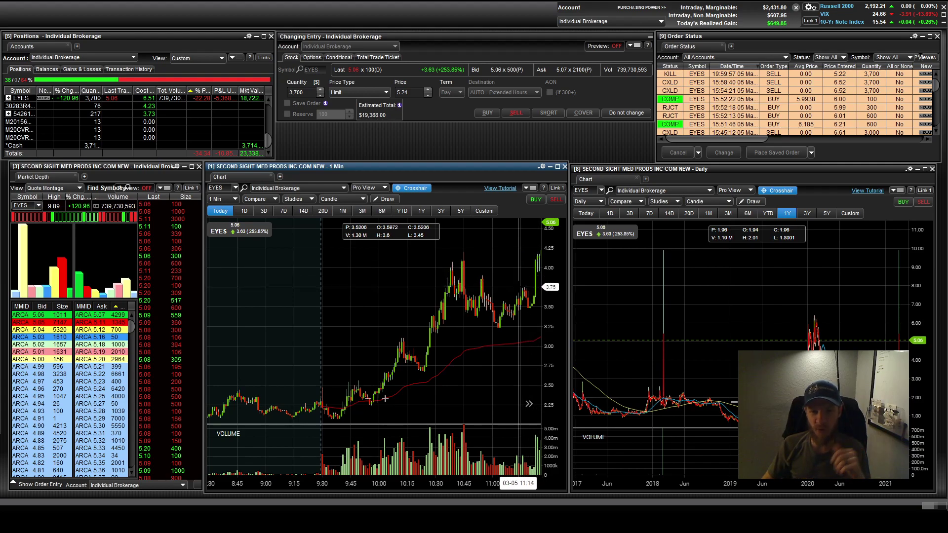
Step: Shift the EYES 1-minute chart from the 9:00–11:45 span to past 12:00, bars nearing 4.50
drag(527, 289, 484, 295)
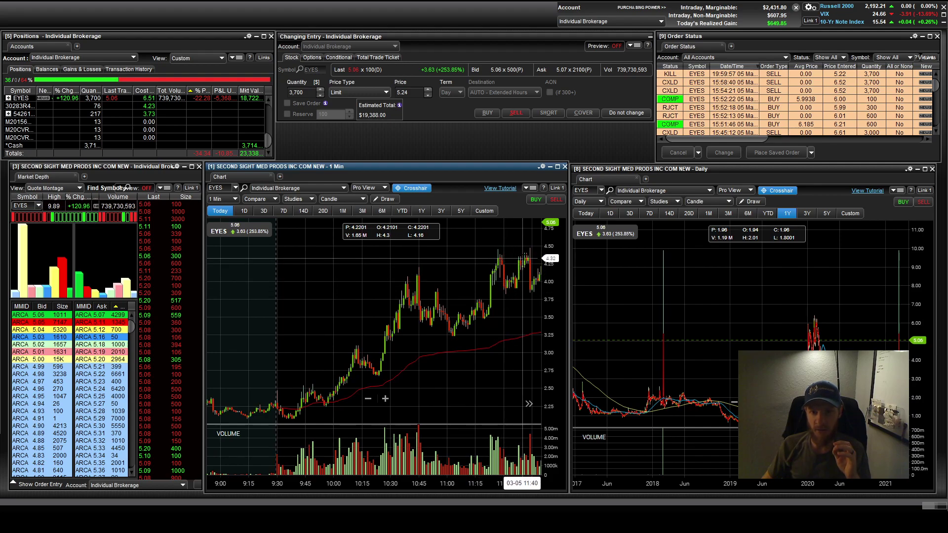
drag(524, 255, 503, 262)
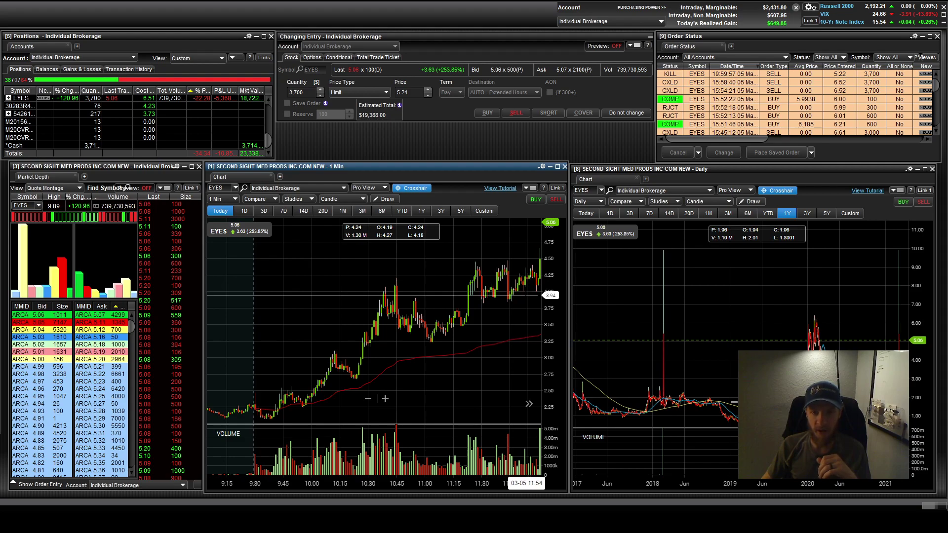
drag(524, 299, 508, 297)
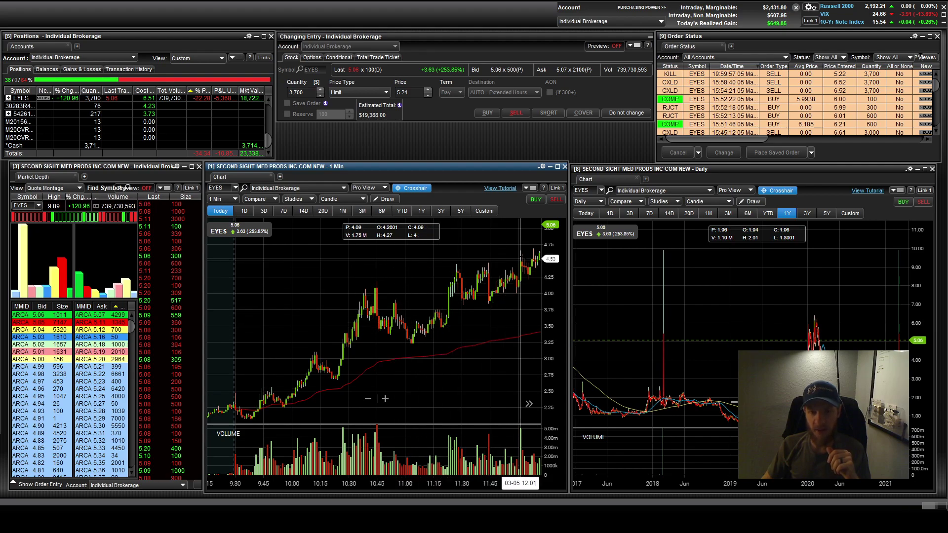
mouse_move(350, 523)
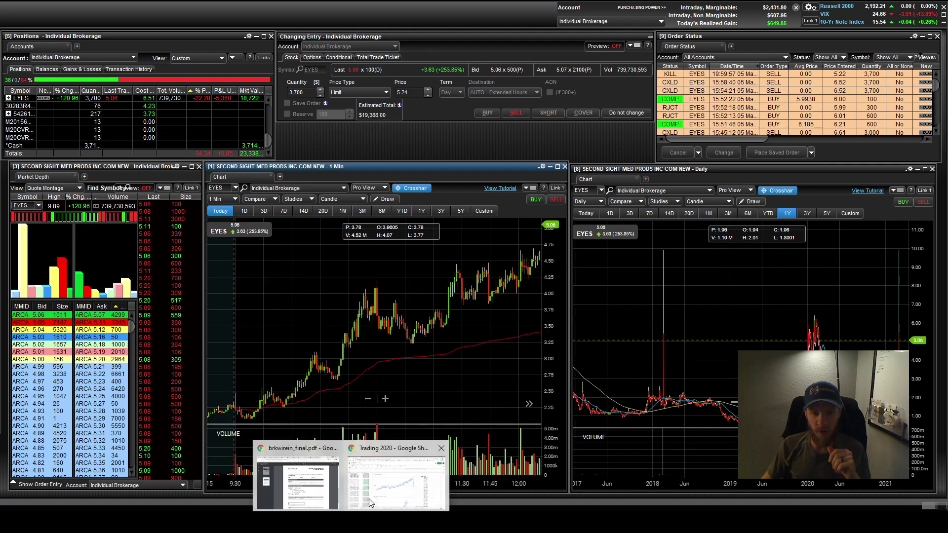
click(376, 481)
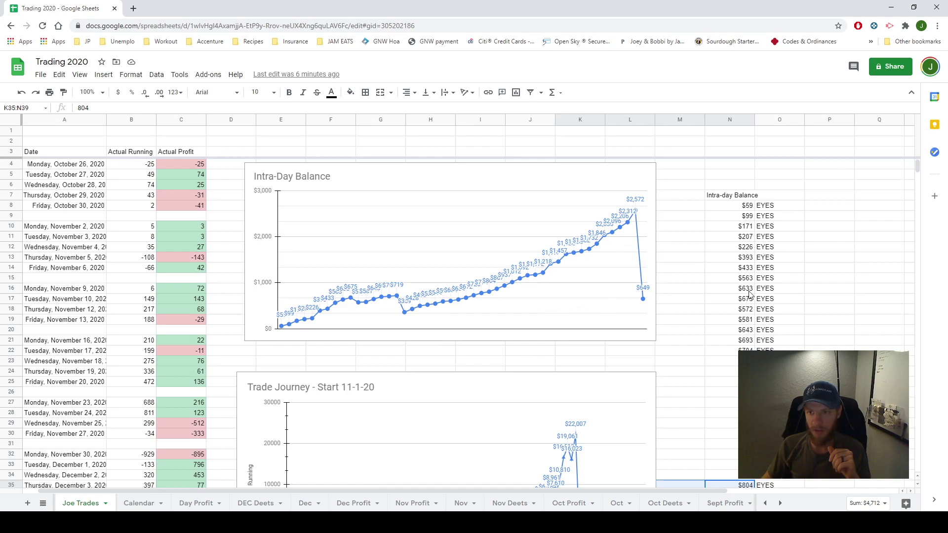
click(791, 217)
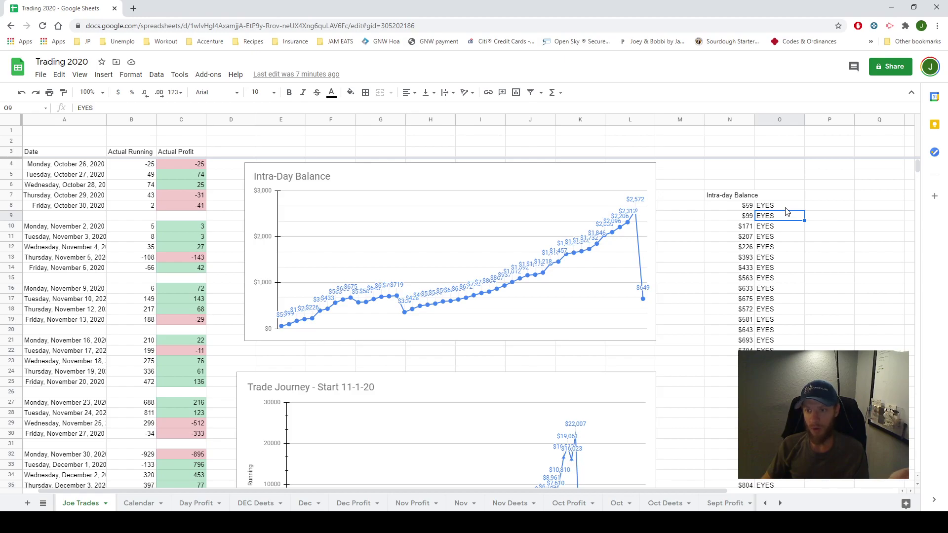
scroll(780, 240, down, 7)
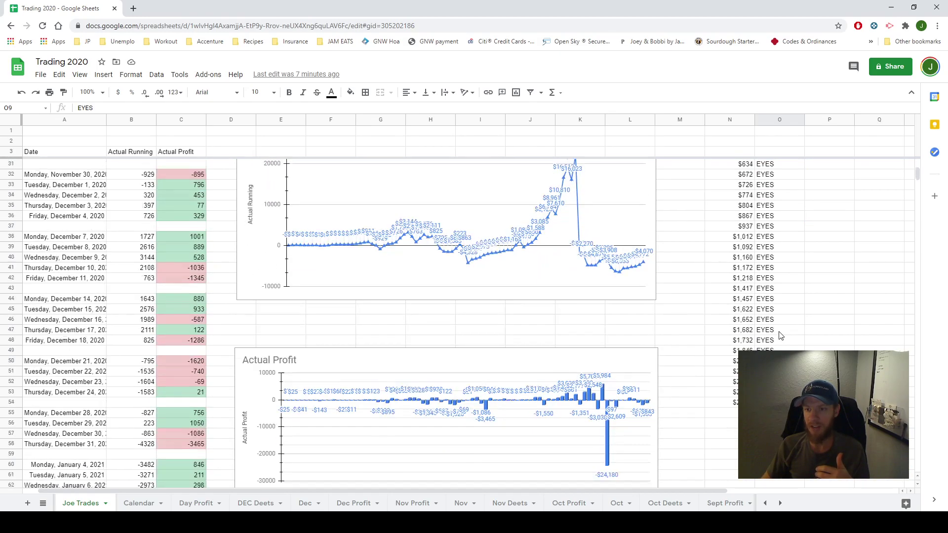
scroll(781, 333, up, 7)
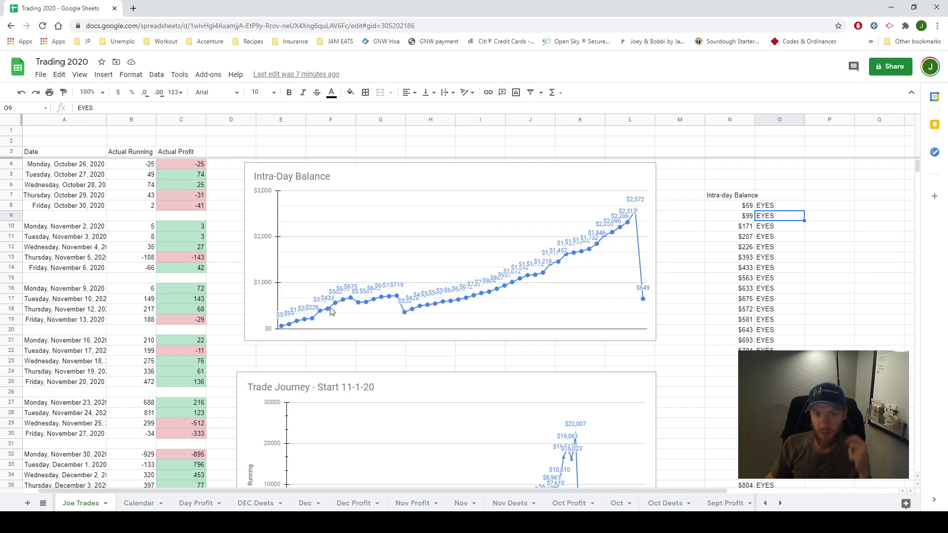
click(398, 305)
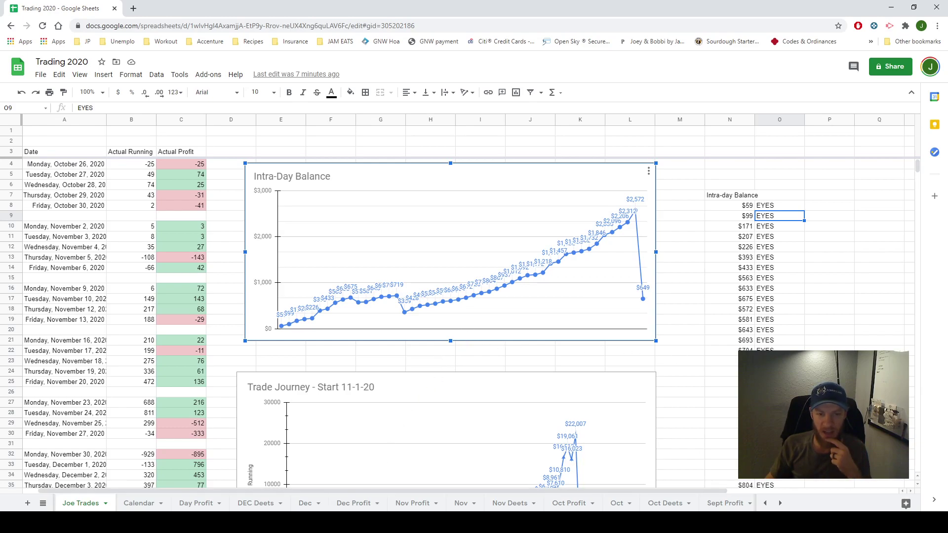
click(350, 522)
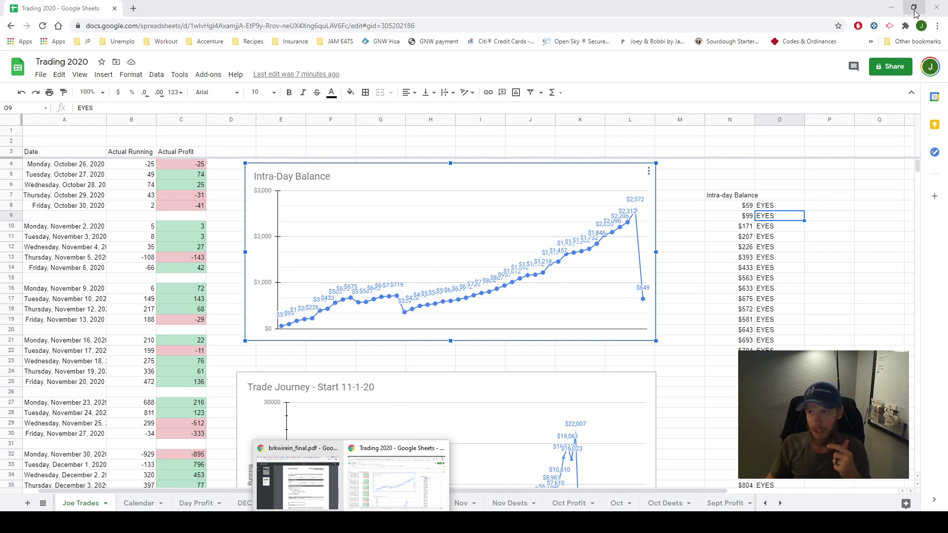
key(alt+Tab)
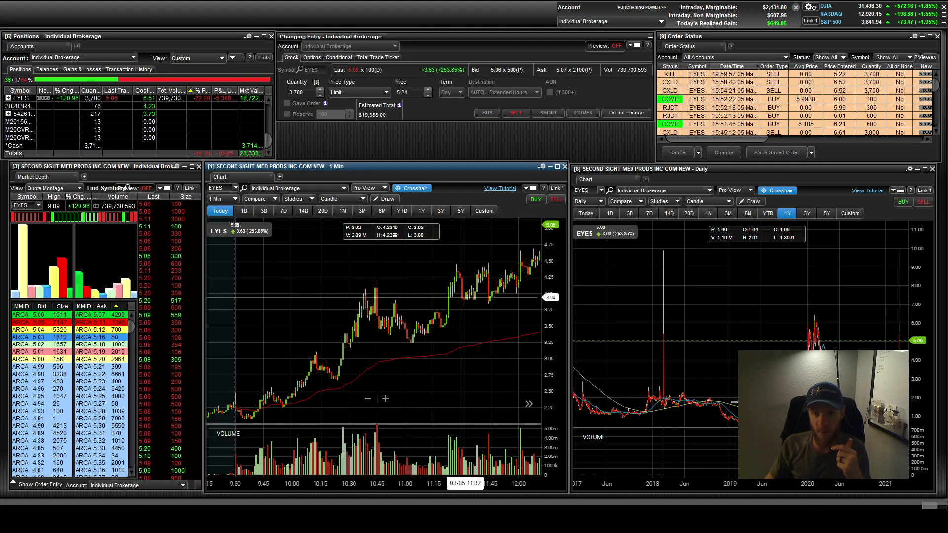
Step: Scroll the EYES 1-minute chart ahead to 12:30, showing the surge toward 7.50
scroll(457, 296, down, 5)
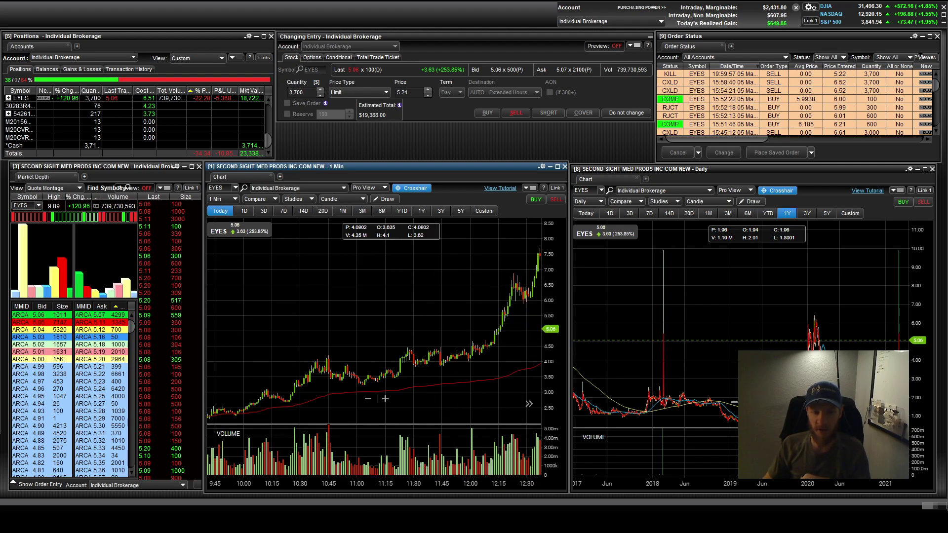
Step: Bring the Trading 2020 sheet to the front and select the intra-day balance in cell N24
mouse_move(375, 507)
click(390, 486)
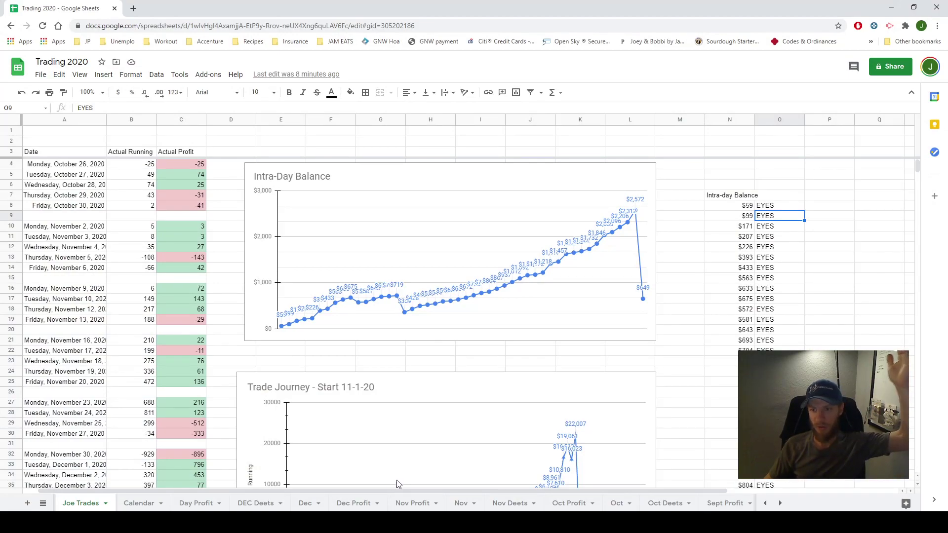
click(721, 371)
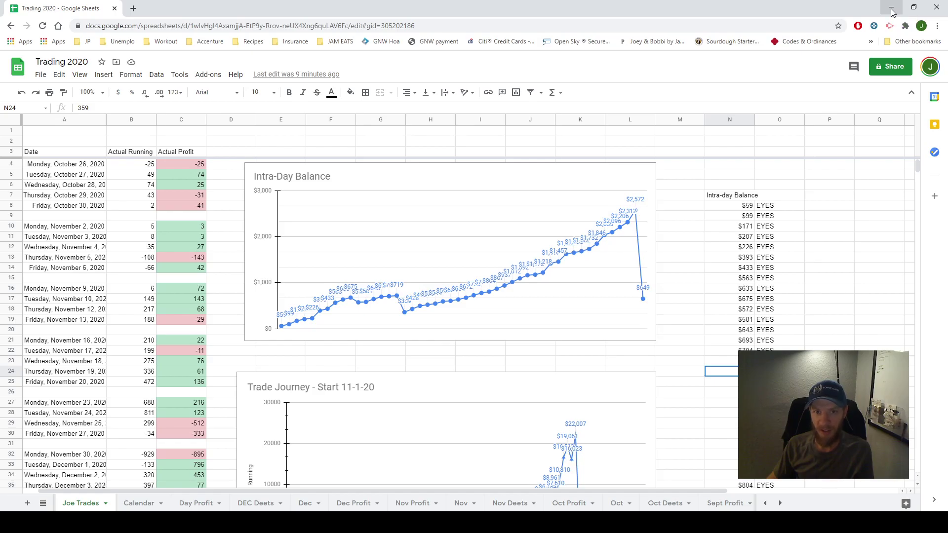
Step: Minimize the spreadsheet and frame the EYES 1-minute chart on roughly 12:15–15:00, including the spike near 10.00
click(891, 10)
scroll(445, 321, down, 5)
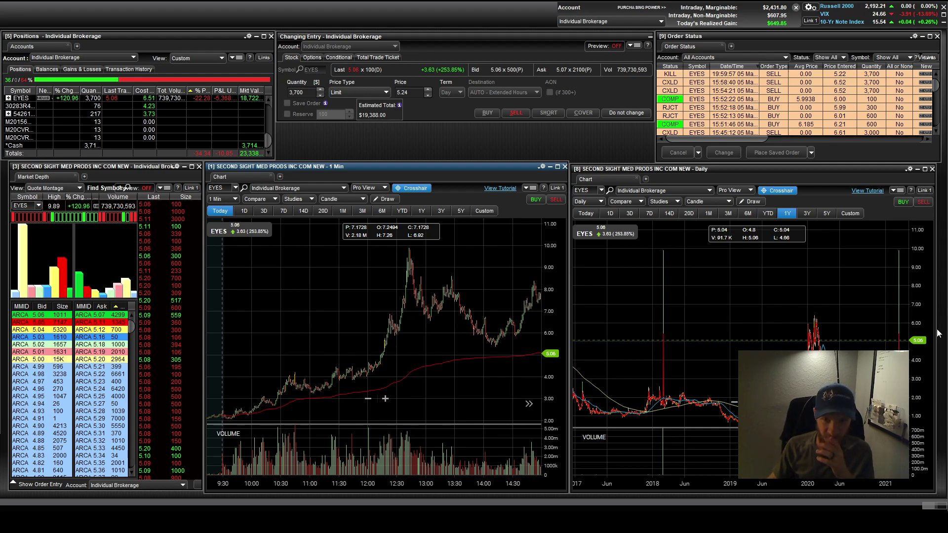
drag(544, 345, 413, 342)
scroll(412, 338, down, 3)
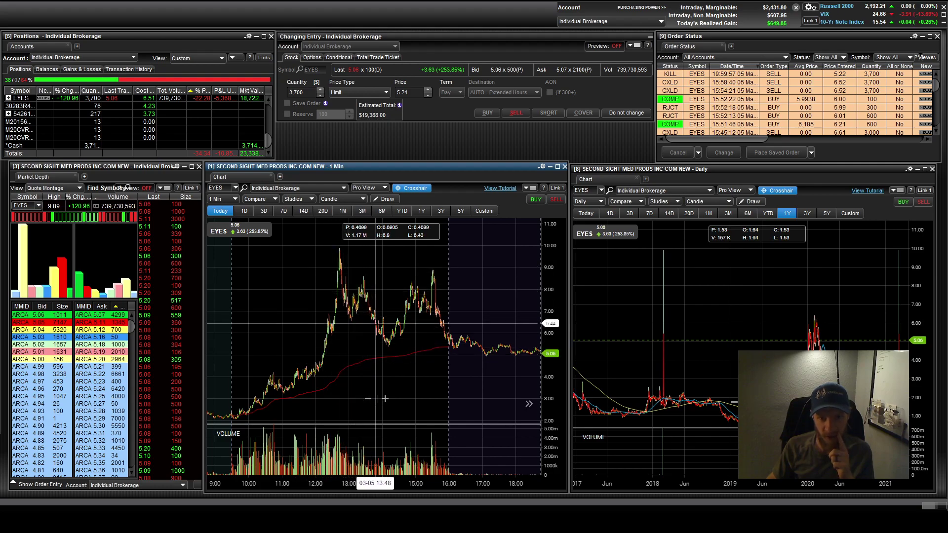
scroll(398, 305, up, 3)
scroll(398, 305, up, 4)
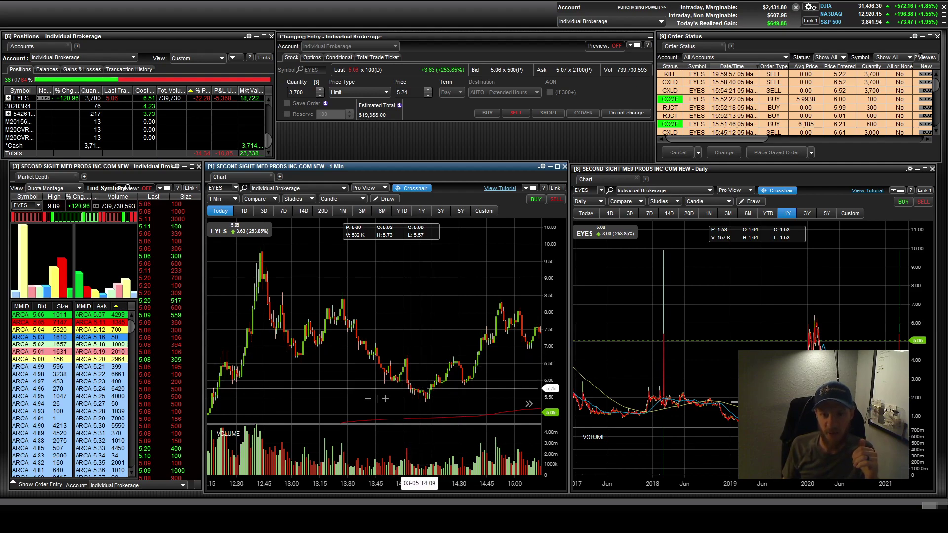
drag(487, 390, 429, 328)
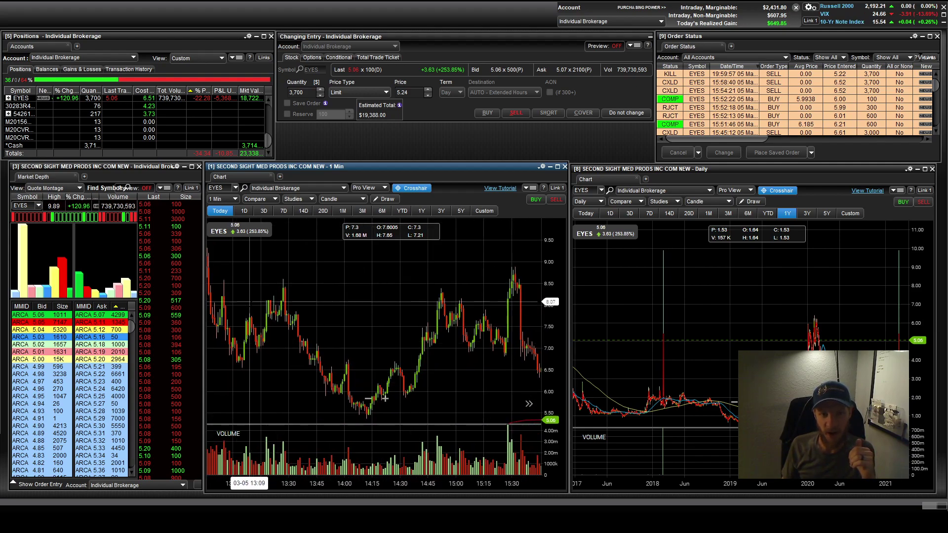
scroll(459, 356, down, 3)
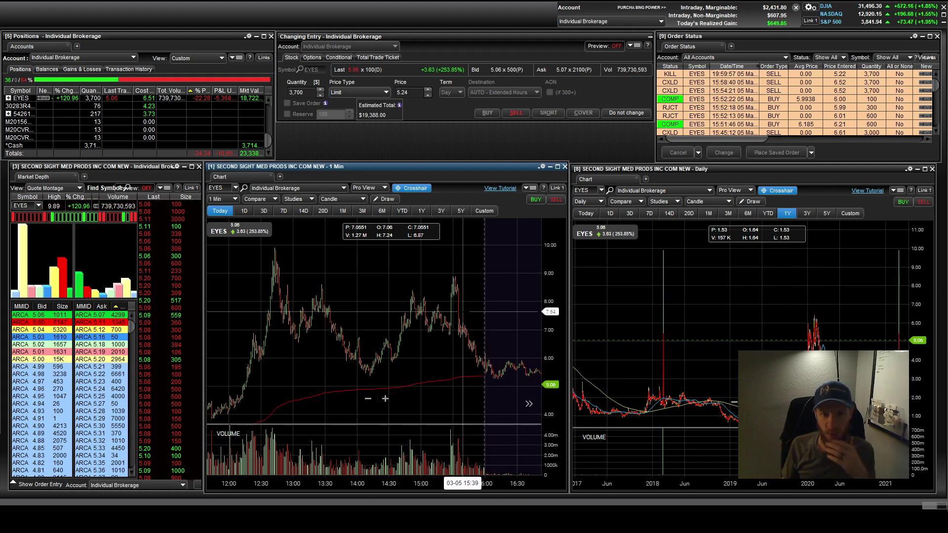
scroll(457, 321, up, 4)
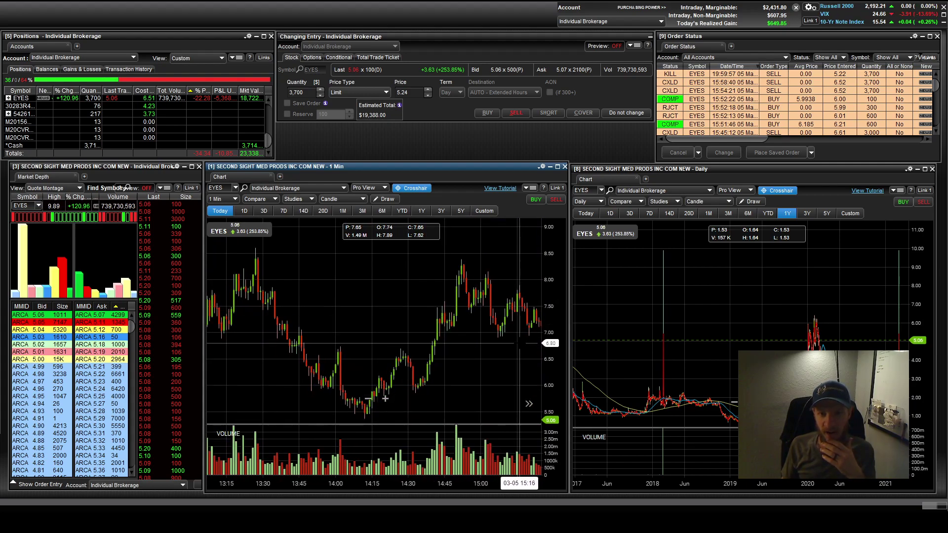
scroll(448, 347, down, 3)
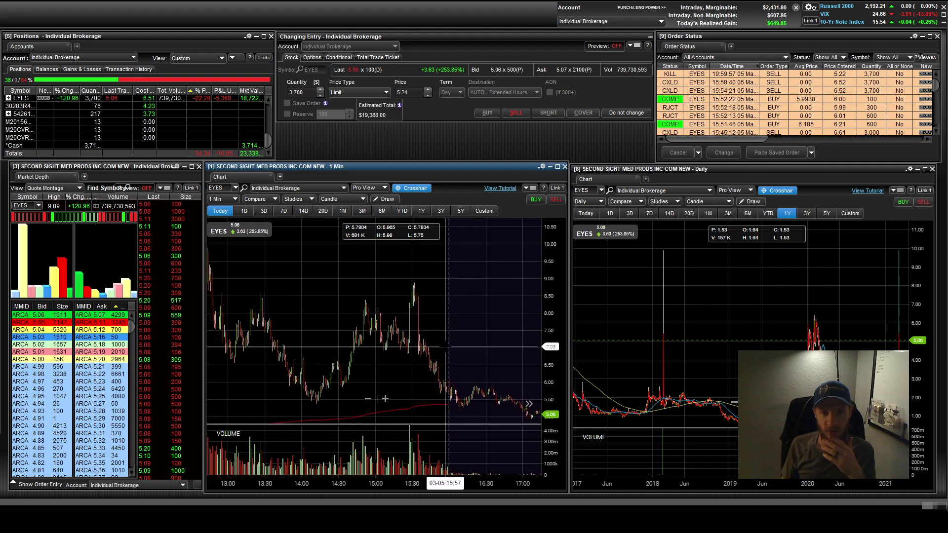
drag(392, 336, 445, 336)
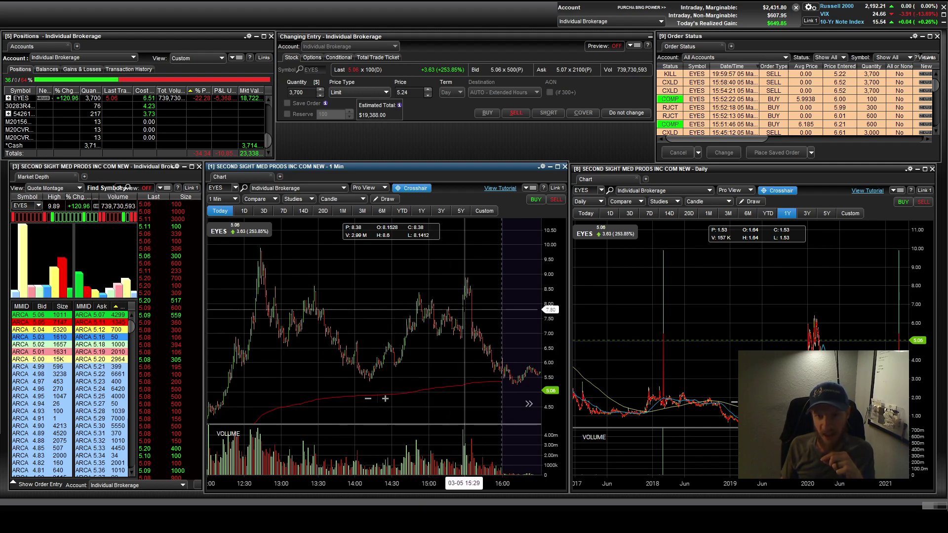
scroll(463, 325, up, 4)
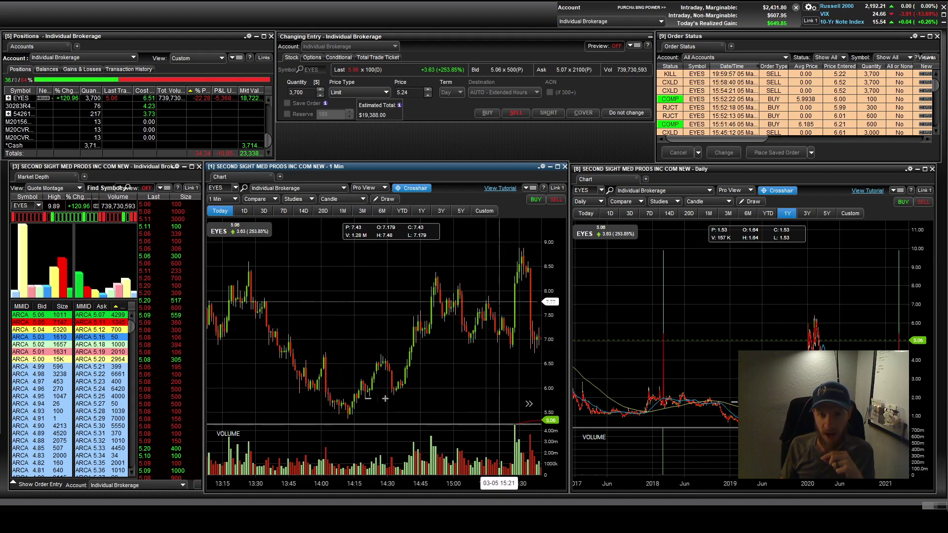
drag(490, 303, 483, 303)
scroll(474, 306, down, 3)
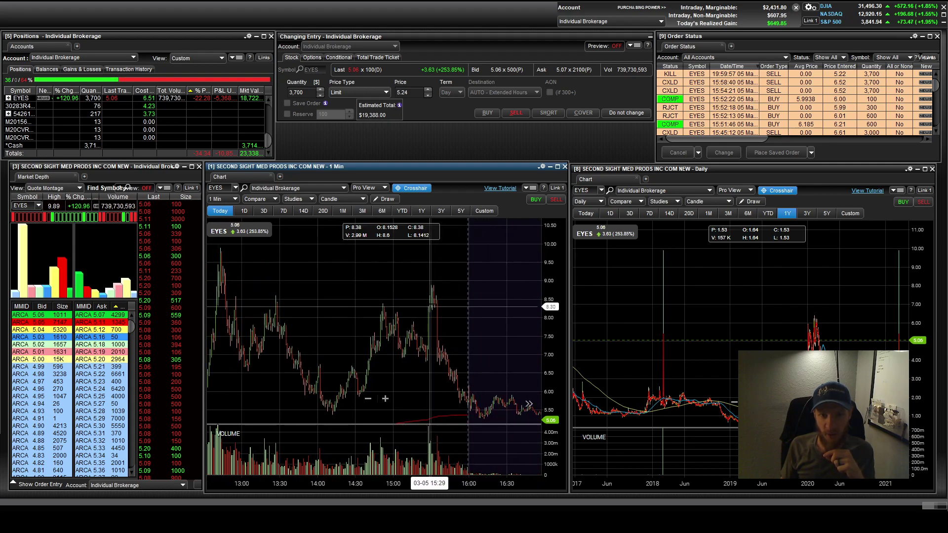
drag(427, 296, 433, 296)
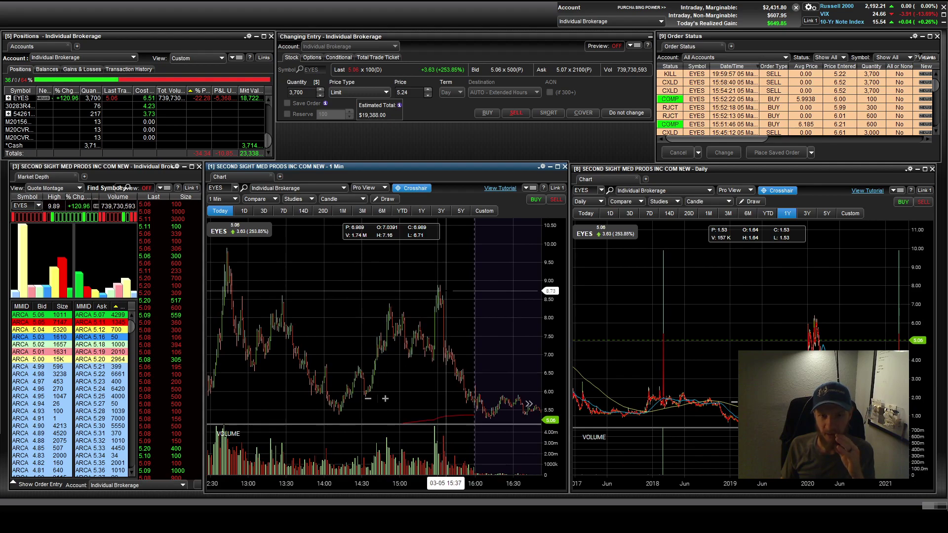
scroll(454, 277, up, 3)
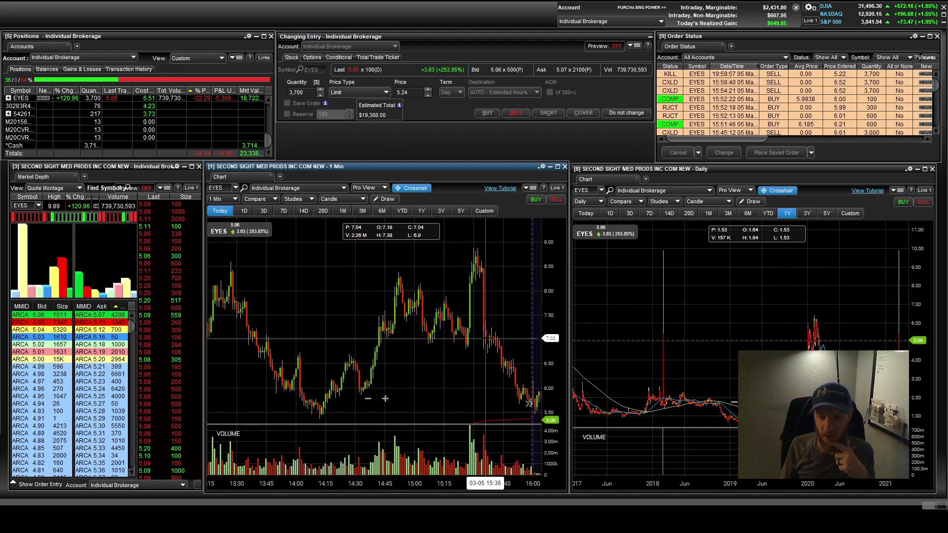
scroll(513, 337, down, 2)
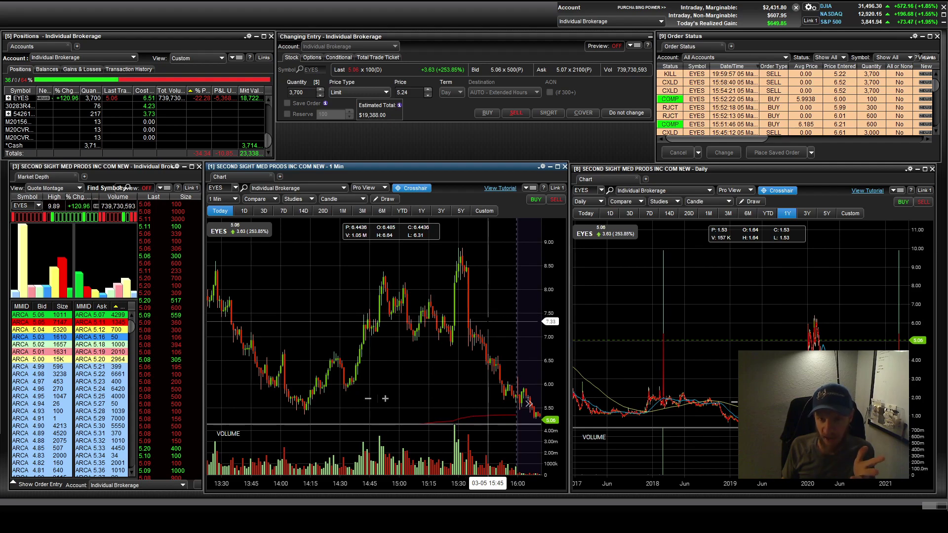
scroll(488, 326, up, 3)
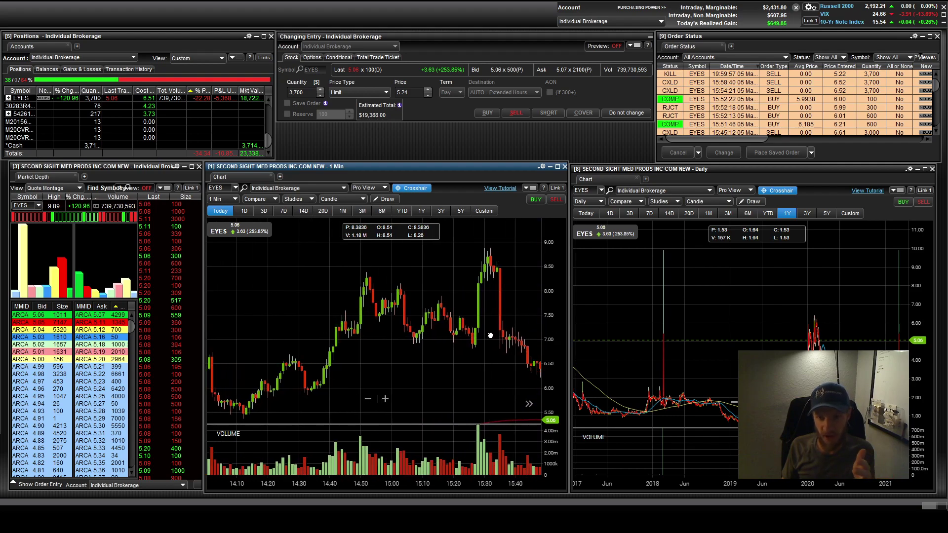
drag(488, 336, 437, 336)
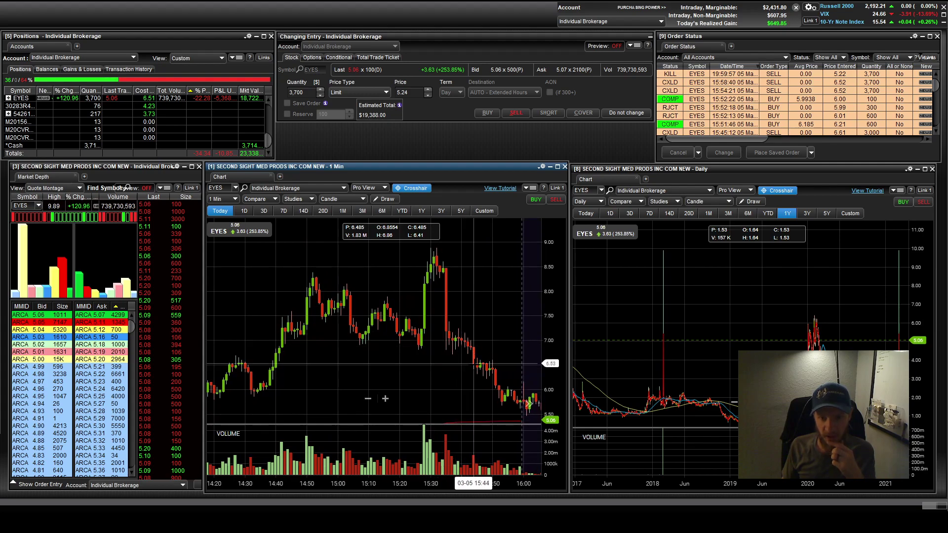
scroll(493, 360, down, 3)
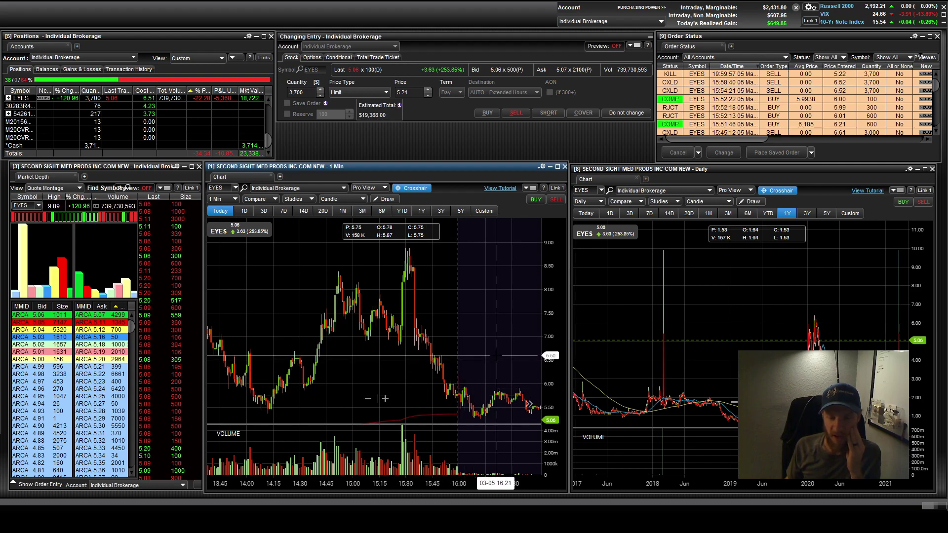
scroll(495, 355, up, 3)
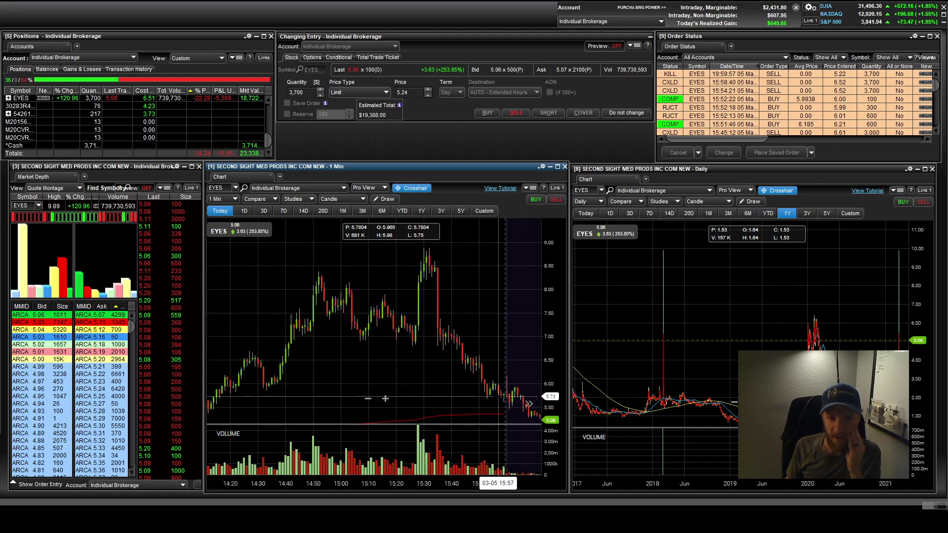
drag(504, 396, 484, 377)
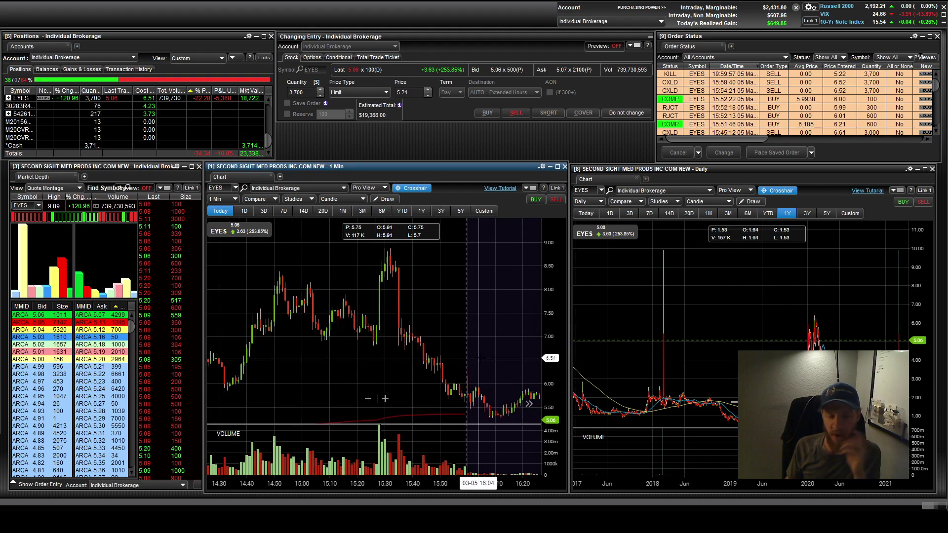
Step: Select the EYES position and zoom its 1-minute chart out to cover about 9:00 through 19:30
scroll(478, 358, down, 4)
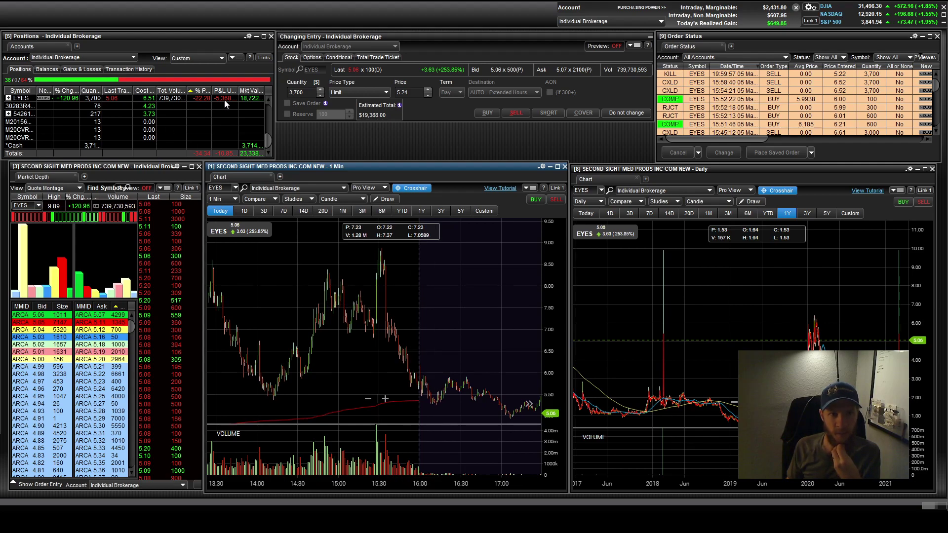
click(150, 101)
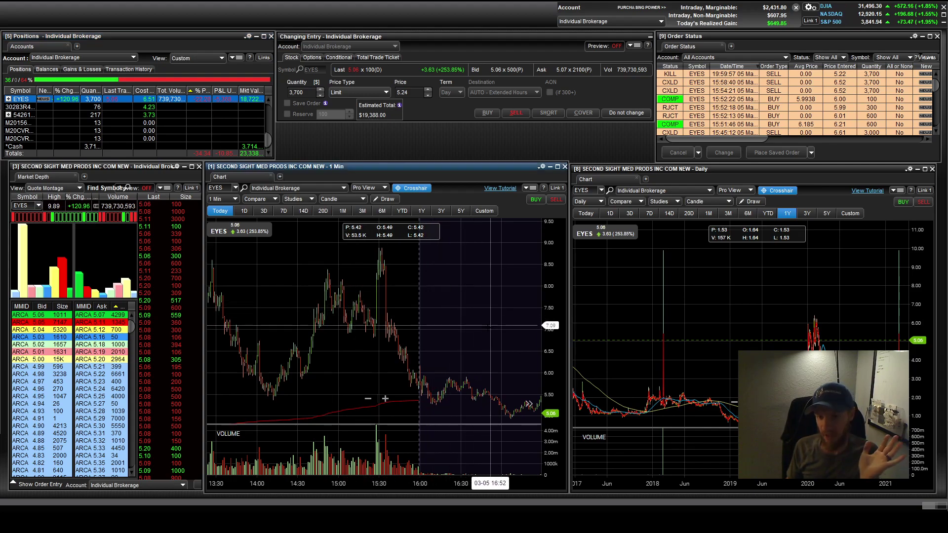
drag(486, 328, 451, 333)
scroll(464, 326, down, 2)
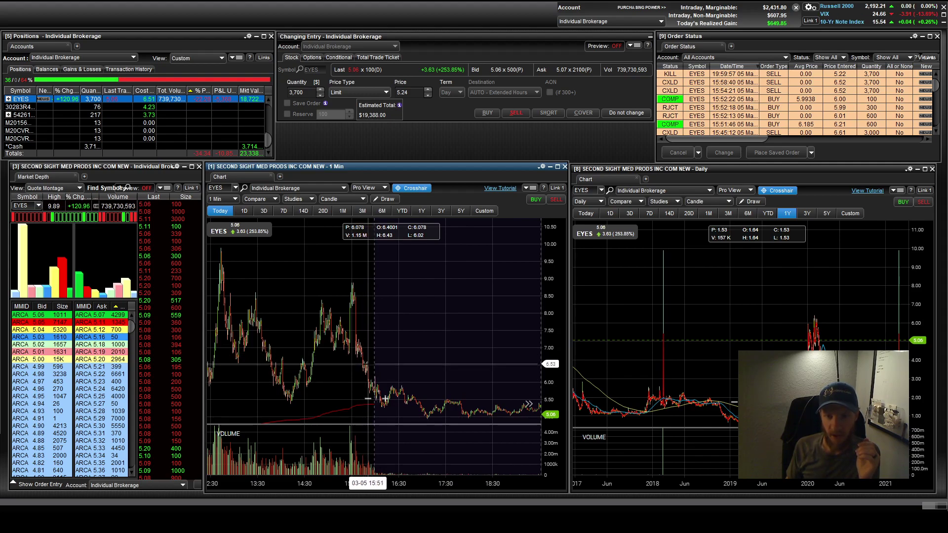
scroll(443, 382, down, 3)
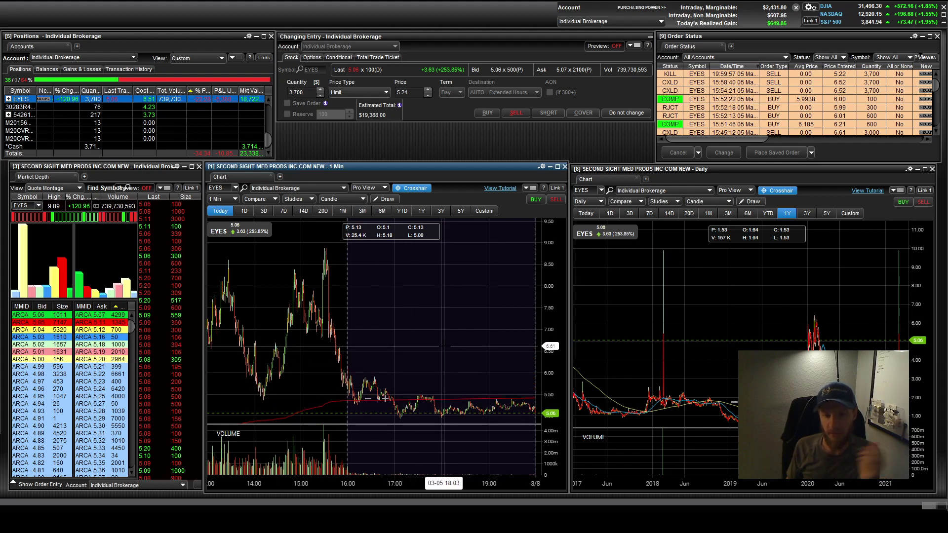
scroll(447, 348, down, 2)
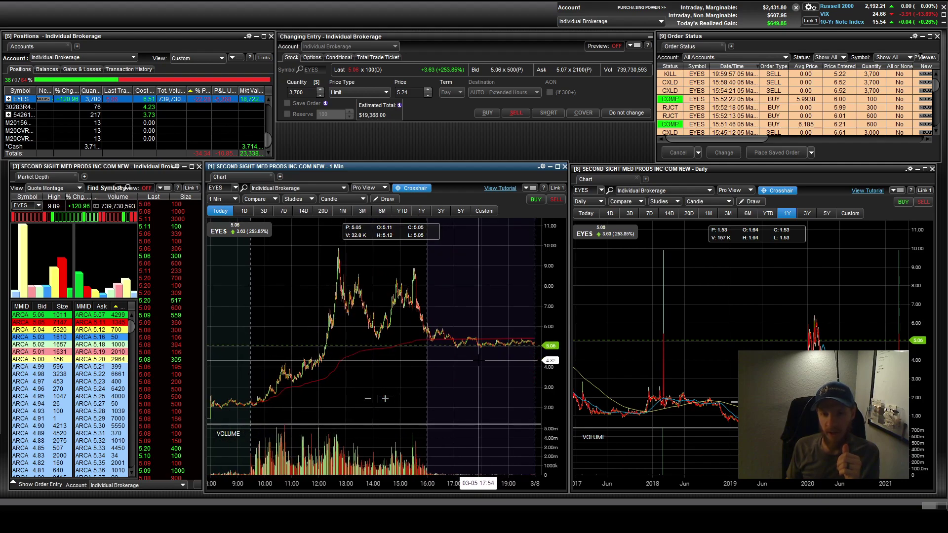
scroll(478, 360, up, 2)
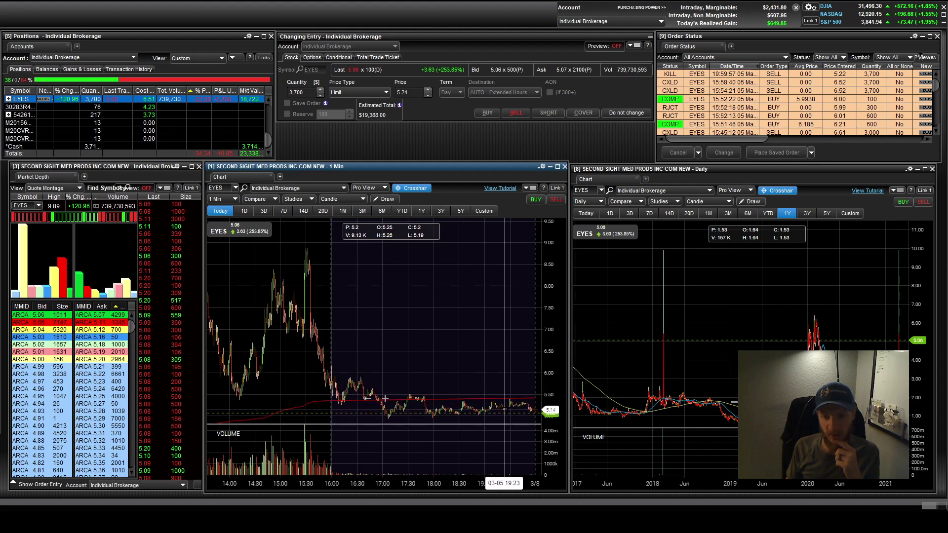
drag(526, 398, 507, 396)
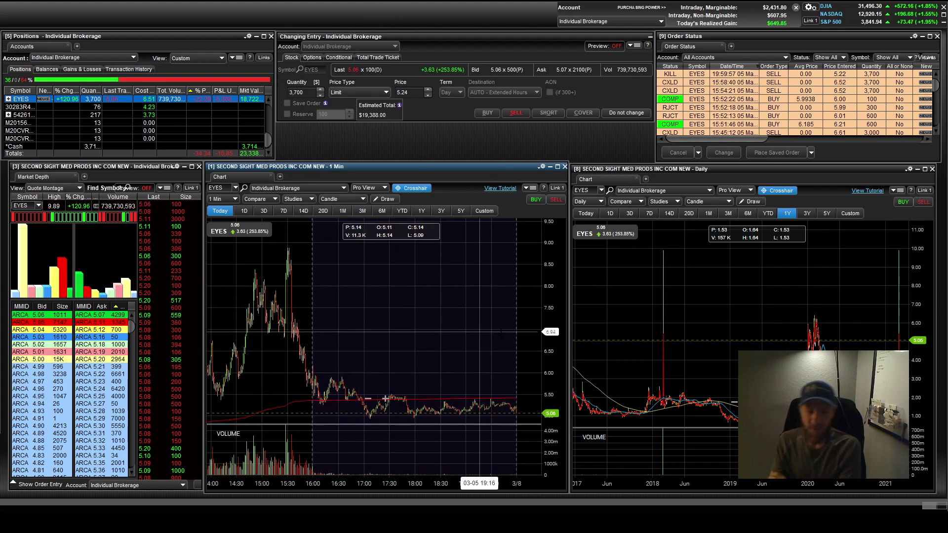
scroll(385, 398, down, 5)
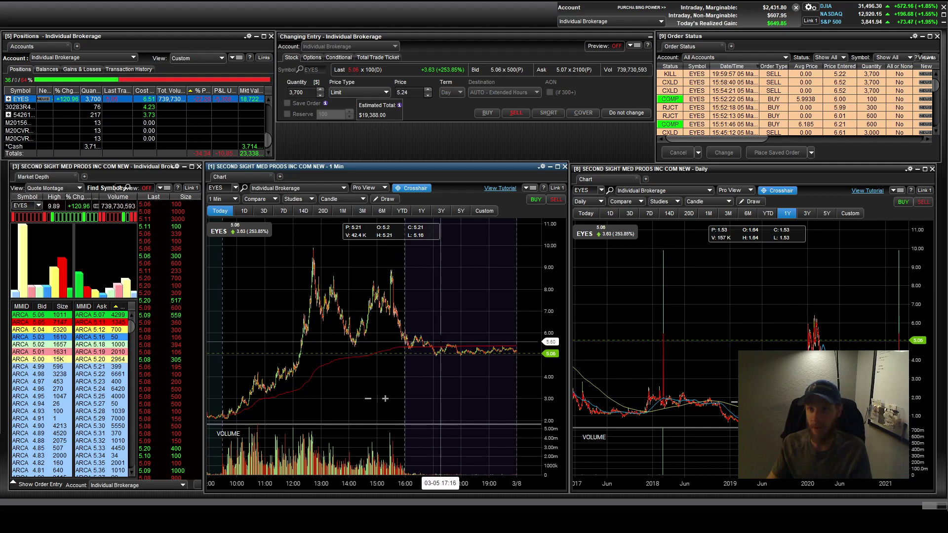
Step: Refocus the positions list and zoom the EYES 1-minute chart to span 8:00 March 5 to the March 8 boundary
click(224, 101)
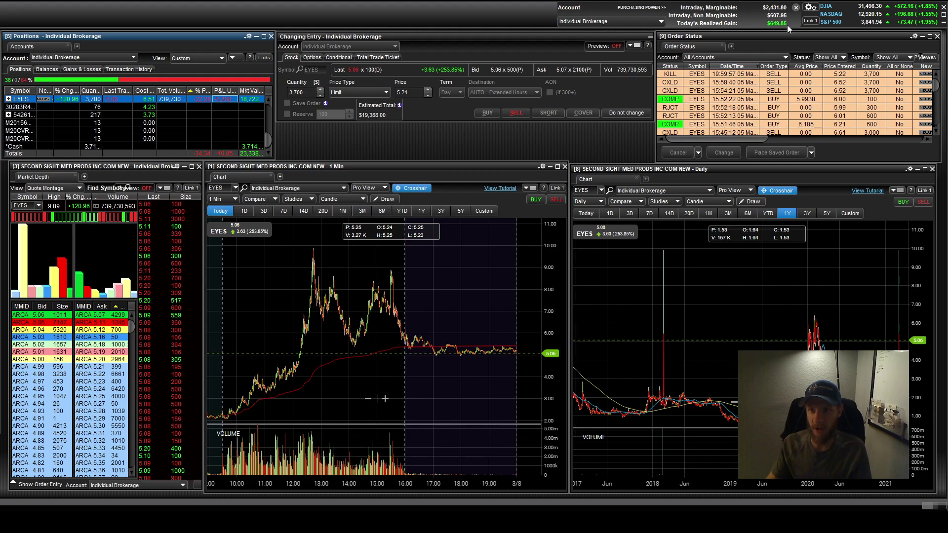
mouse_move(785, 24)
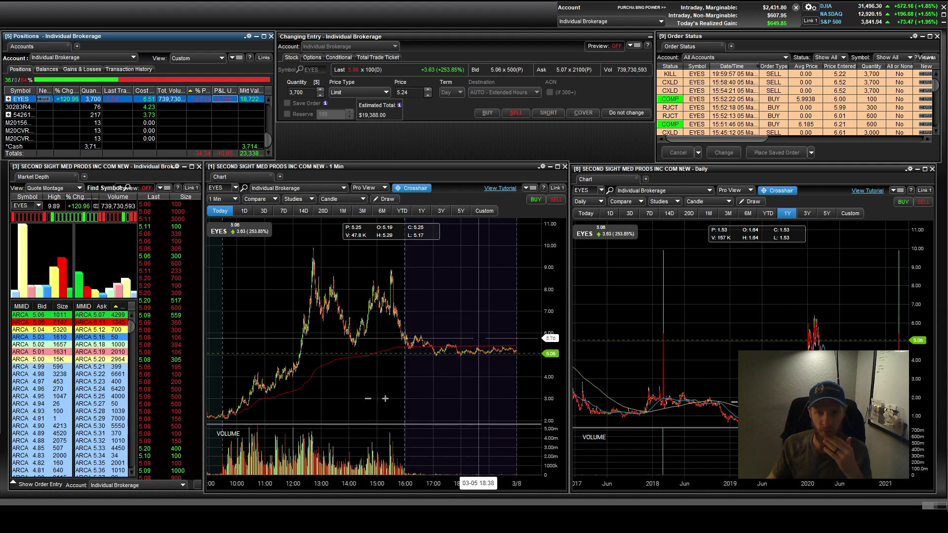
scroll(478, 338, down, 2)
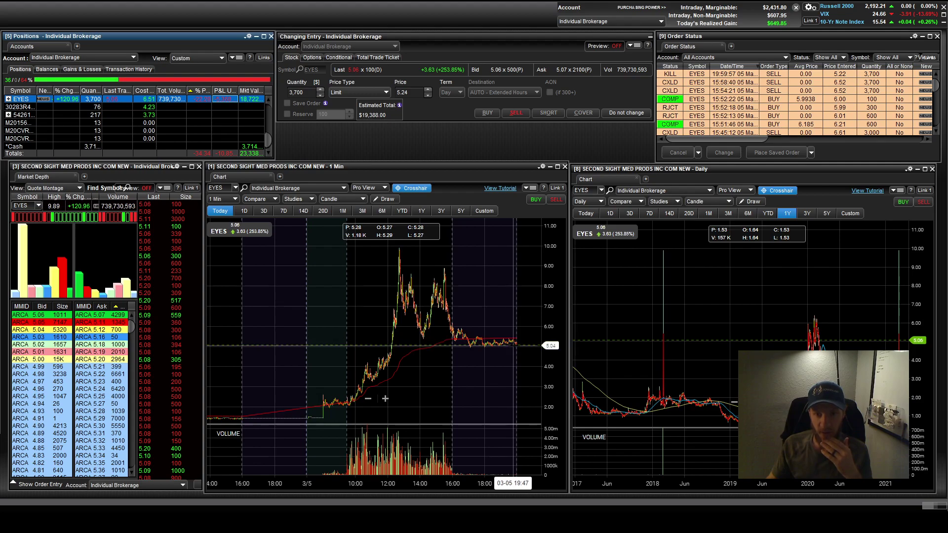
scroll(518, 350, up, 2)
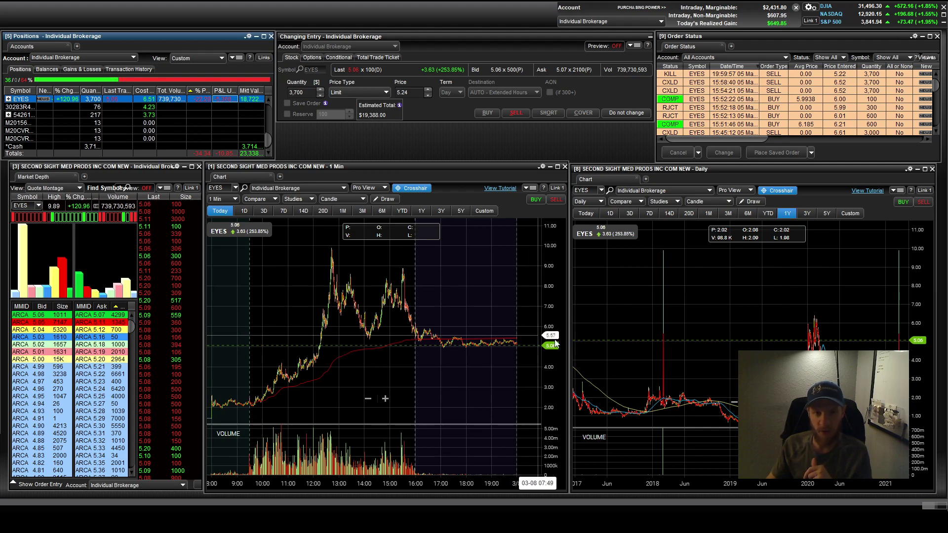
Step: Switch the middle EYES chart to a one-year daily view and zoom it in and out
click(422, 211)
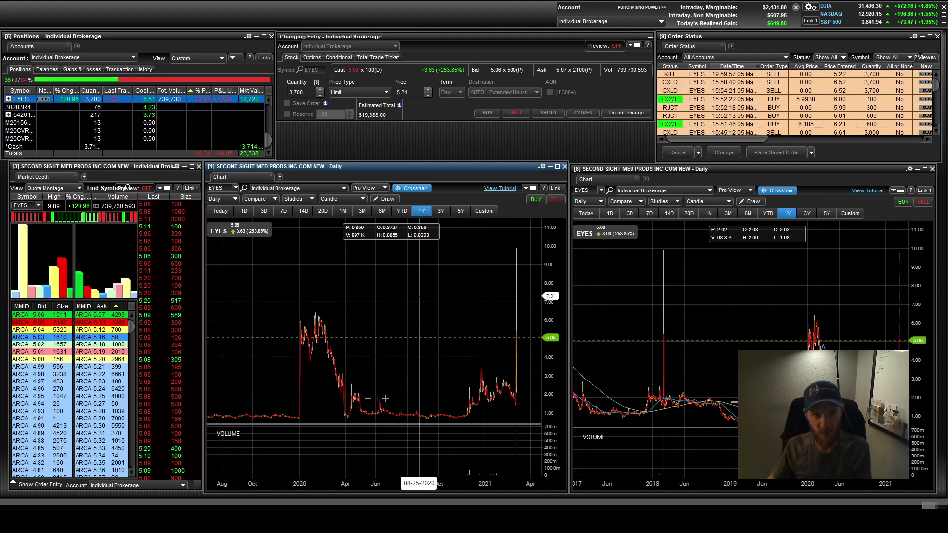
scroll(399, 297, down, 2)
scroll(399, 297, down, 4)
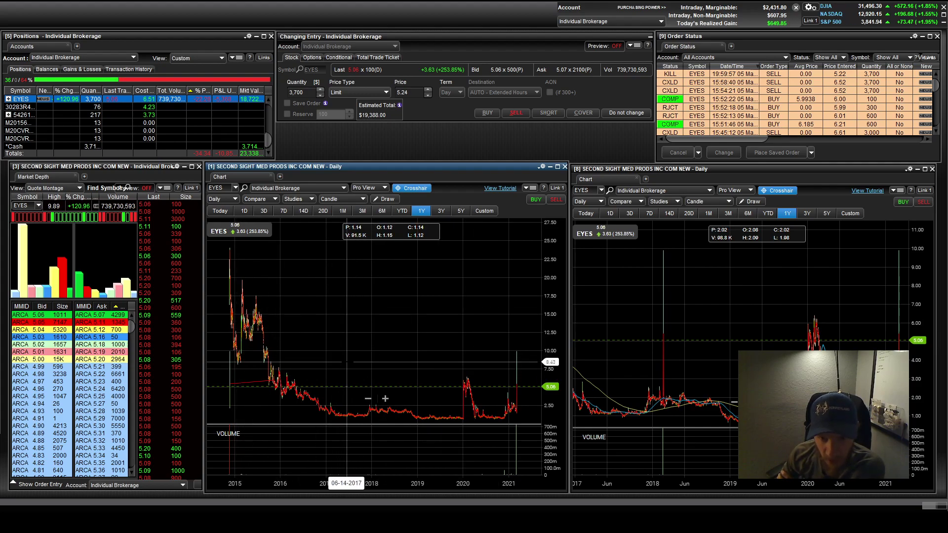
scroll(347, 361, down, 3)
scroll(347, 363, down, 2)
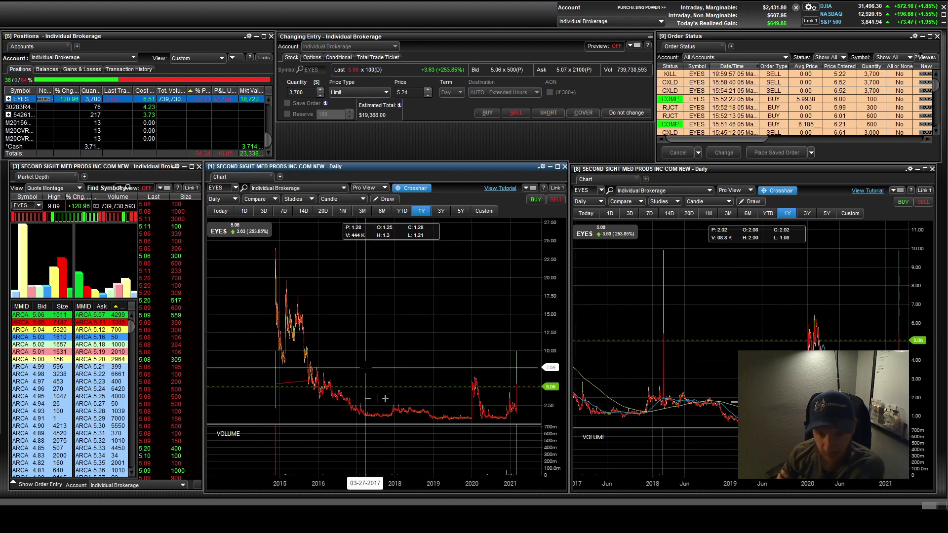
scroll(434, 370, up, 3)
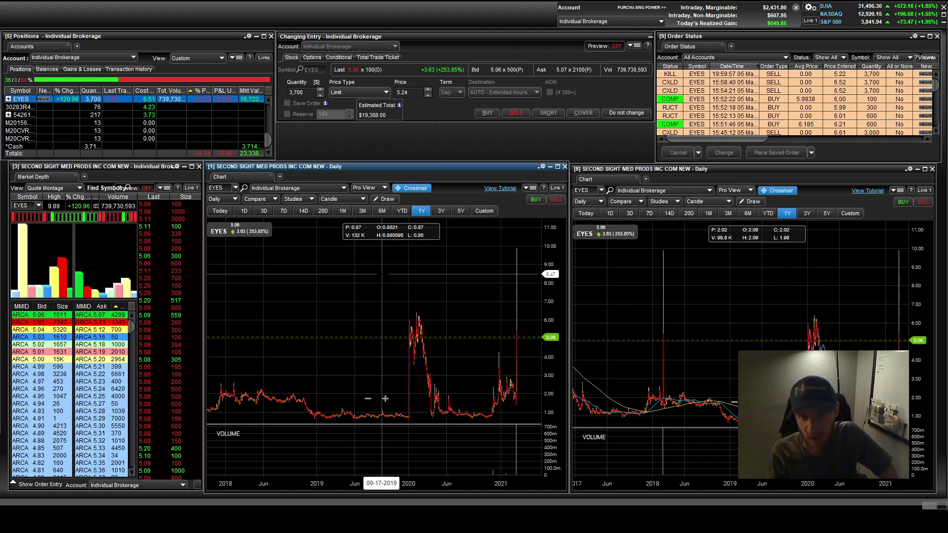
scroll(395, 296, down, 3)
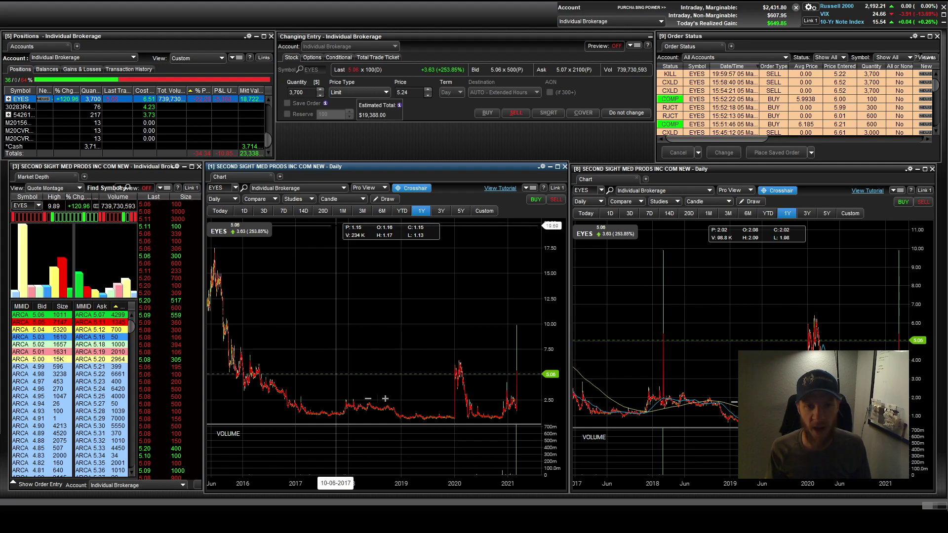
scroll(393, 227, up, 3)
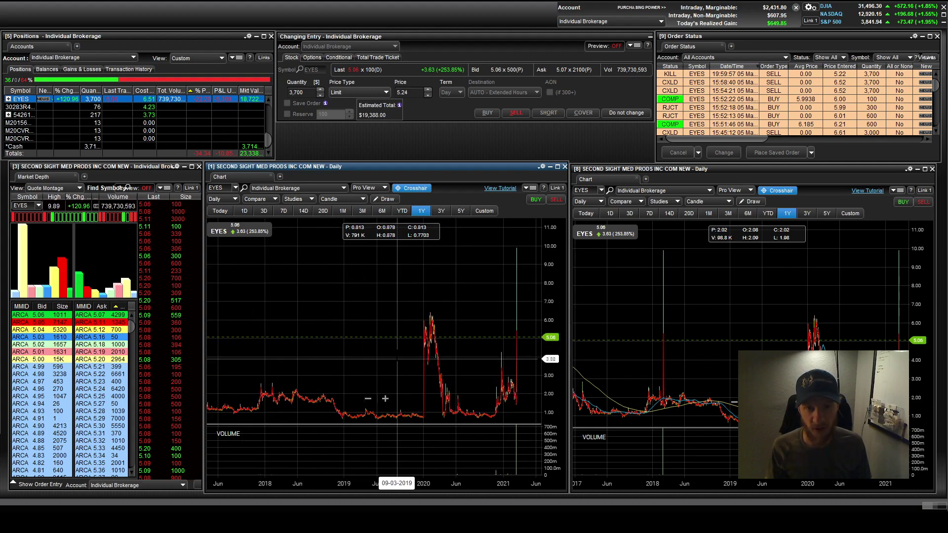
scroll(337, 323, up, 3)
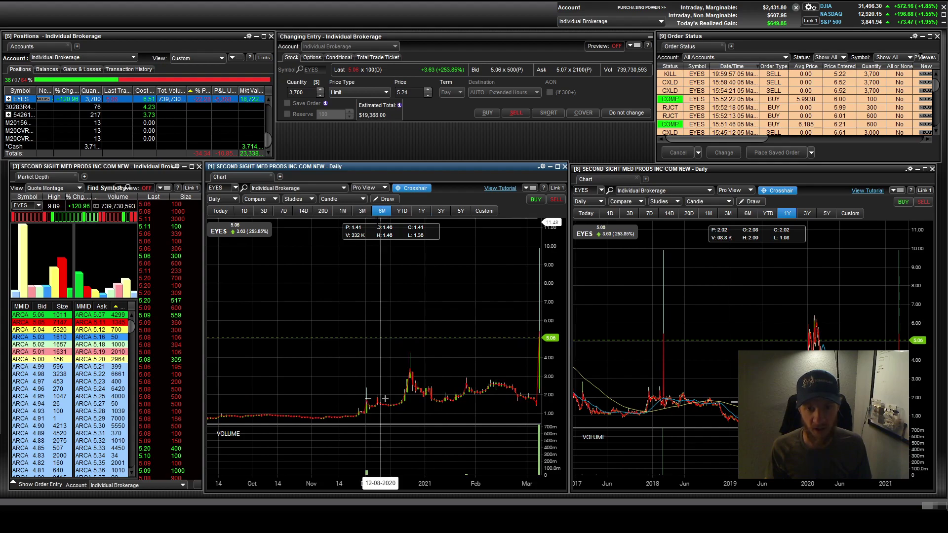
scroll(337, 323, down, 5)
scroll(340, 322, up, 2)
Step: Set the EYES daily chart to a one-month range, then zoom out to the full 2015–2021 history
click(342, 211)
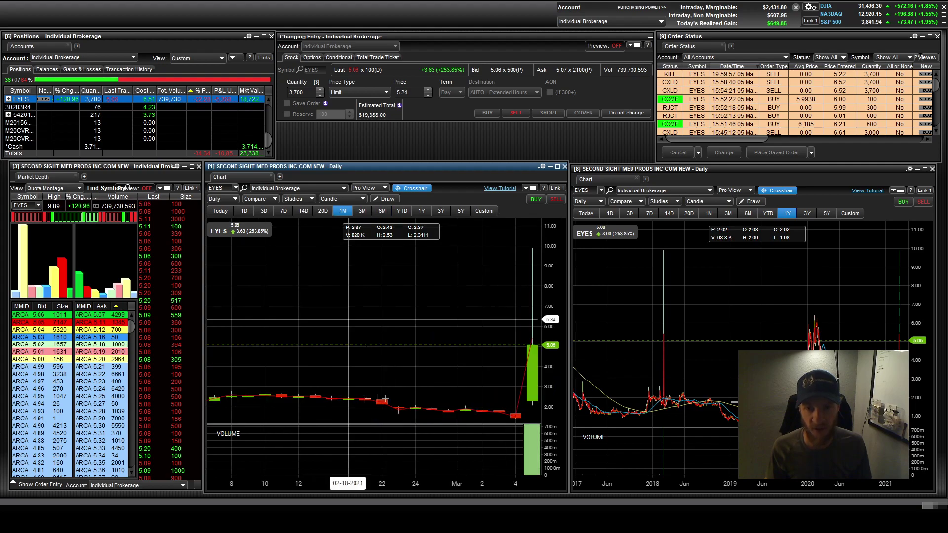
scroll(385, 398, down, 4)
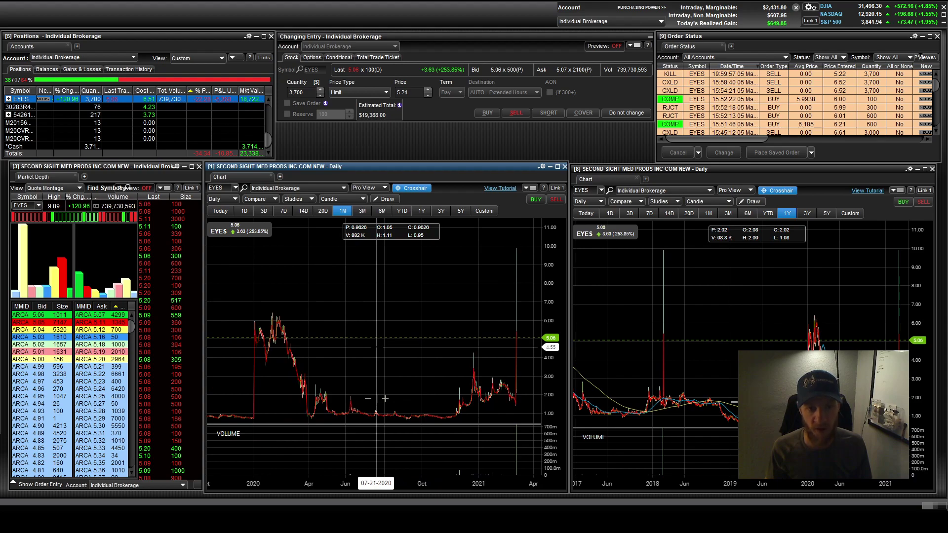
scroll(385, 398, down, 4)
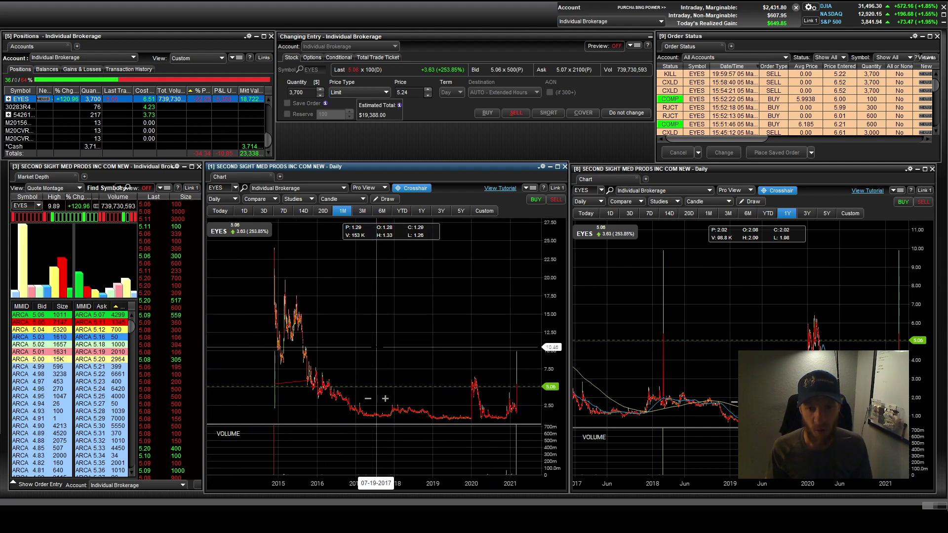
Step: Widen the left EYES chart to a 3-year, then 5-year range of price history
click(230, 205)
click(231, 200)
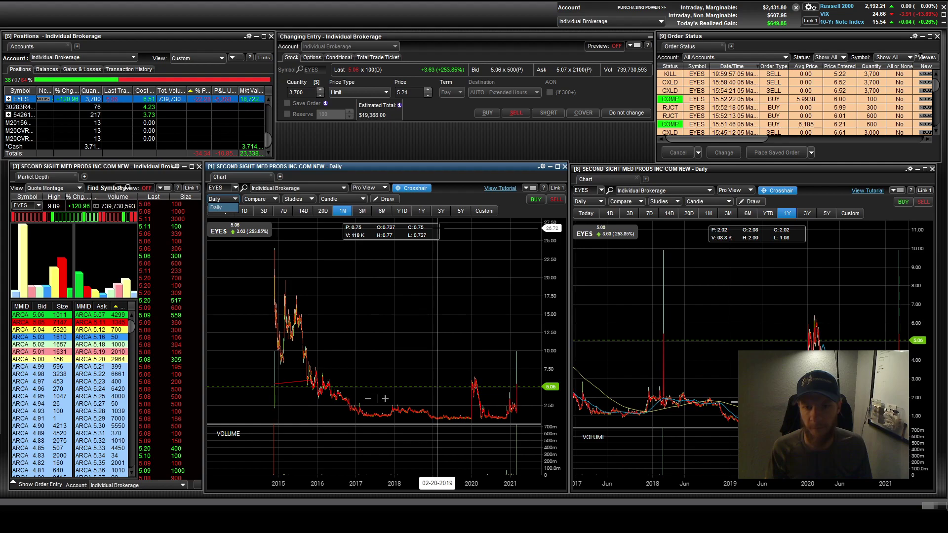
scroll(434, 225, up, 5)
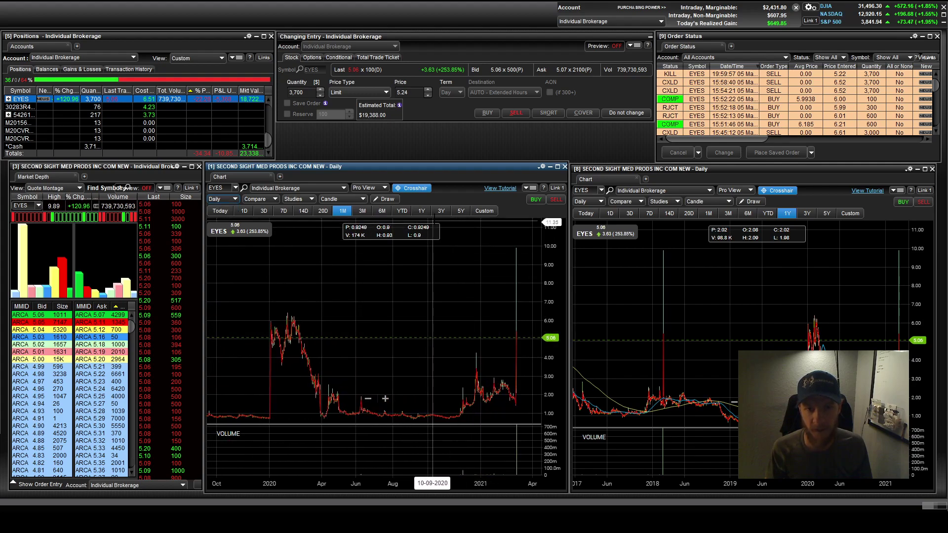
click(441, 210)
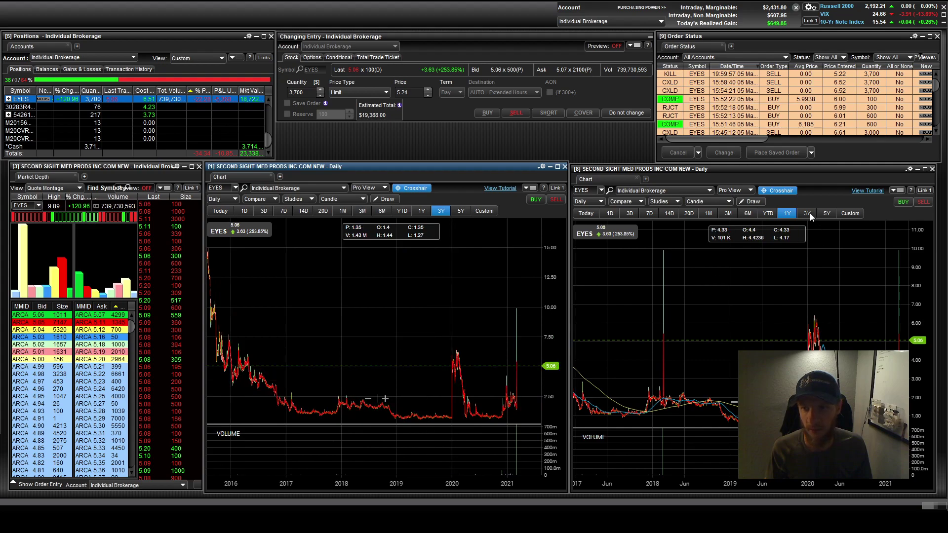
click(788, 211)
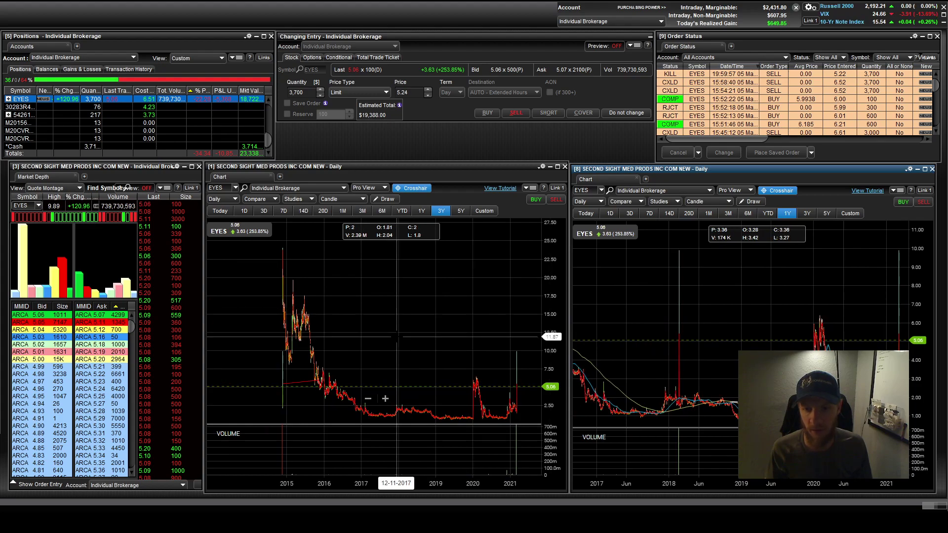
click(461, 211)
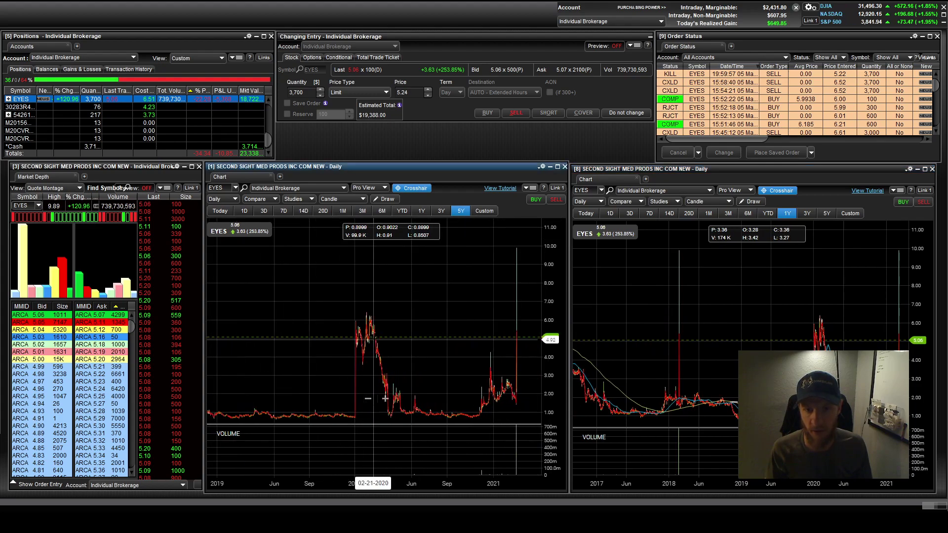
scroll(373, 340, up, 3)
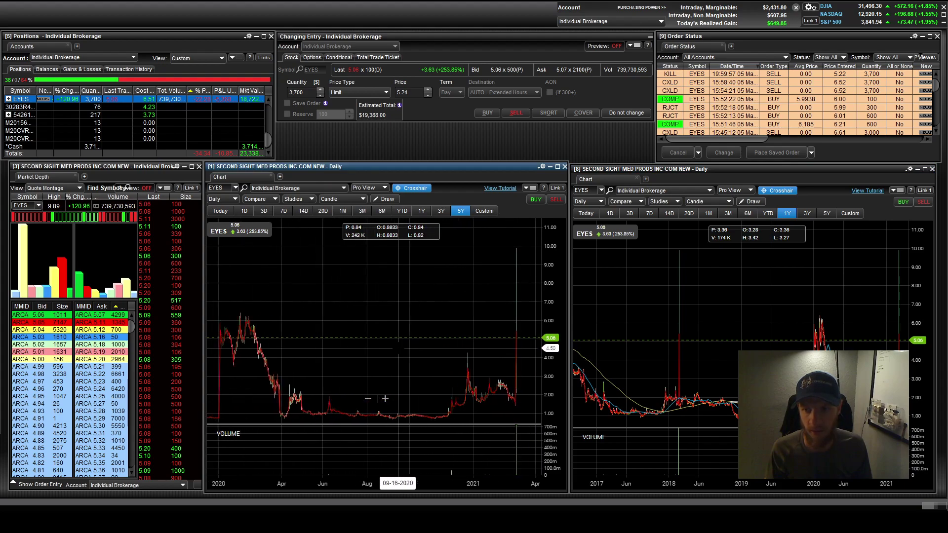
scroll(398, 348, down, 1)
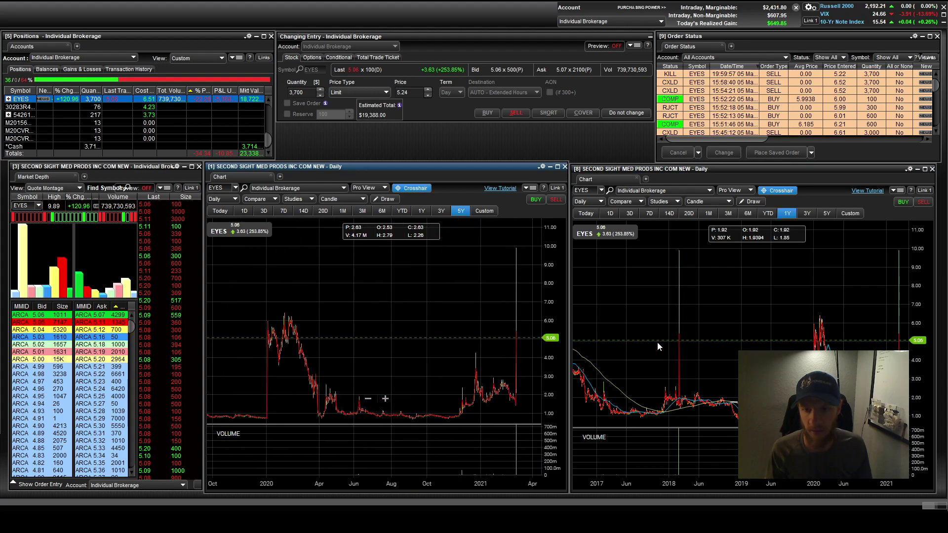
scroll(345, 346, down, 6)
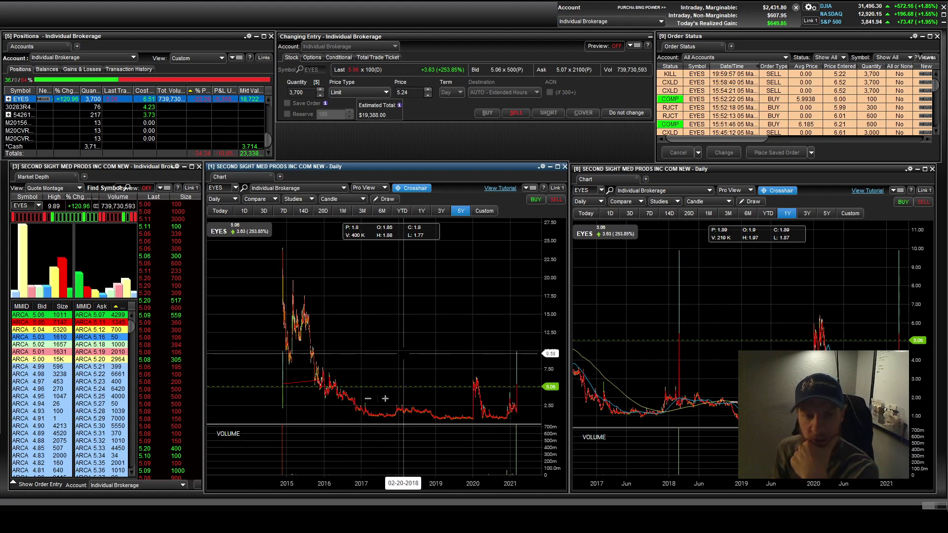
Step: Set the right EYES chart to five years and pan it back to 2017–2019
click(749, 323)
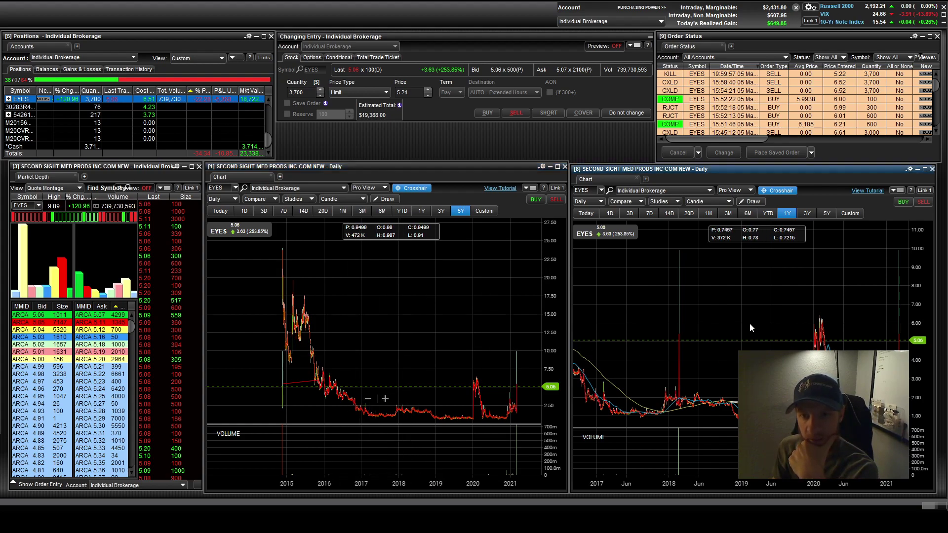
click(253, 197)
click(775, 298)
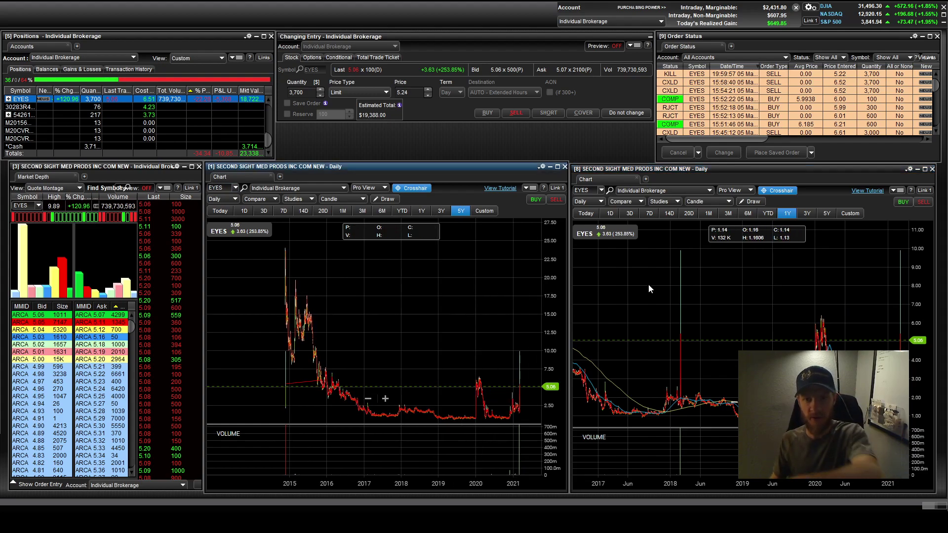
click(827, 213)
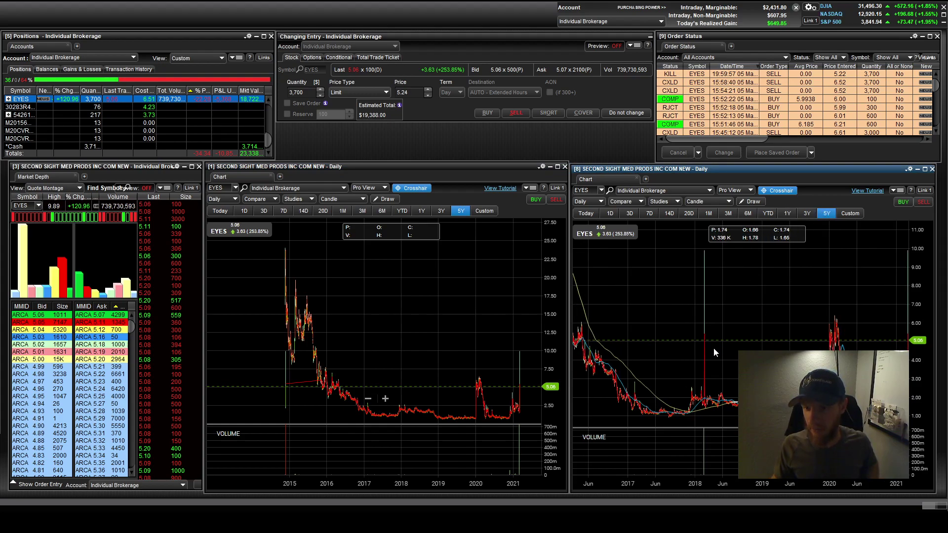
scroll(715, 413, up, 5)
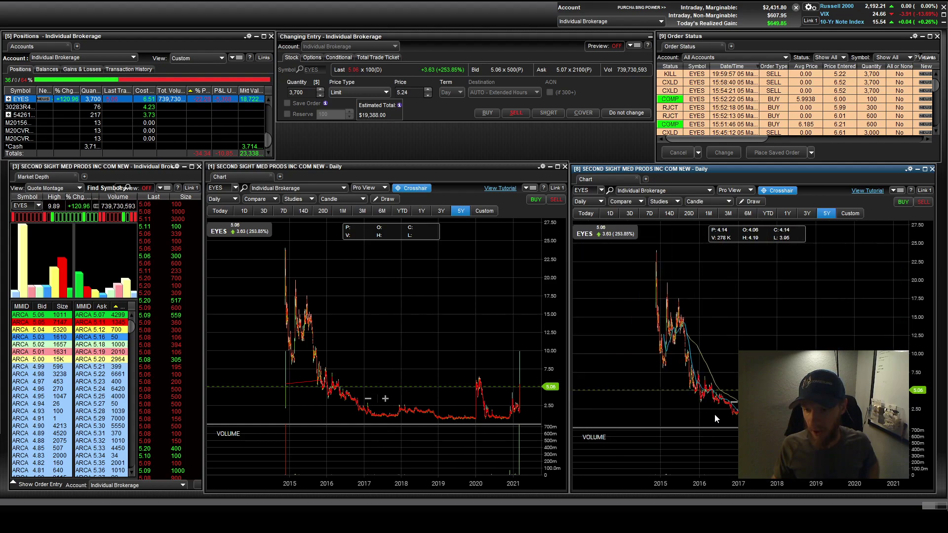
drag(715, 374, 864, 375)
Step: Zoom the right chart into the early-2018 spike and turn on its crosshair readouts
scroll(641, 367, up, 3)
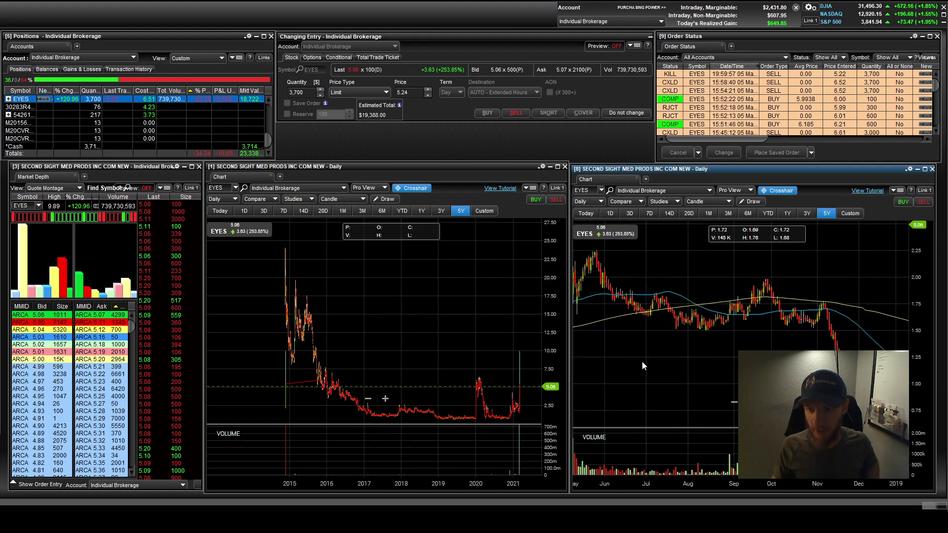
scroll(641, 365, down, 2)
drag(661, 357, 730, 357)
scroll(713, 375, up, 2)
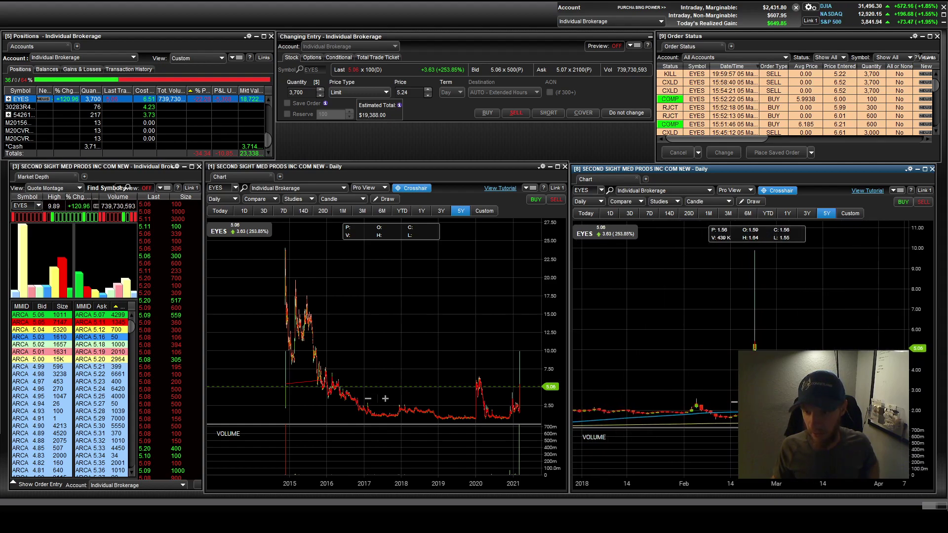
click(772, 192)
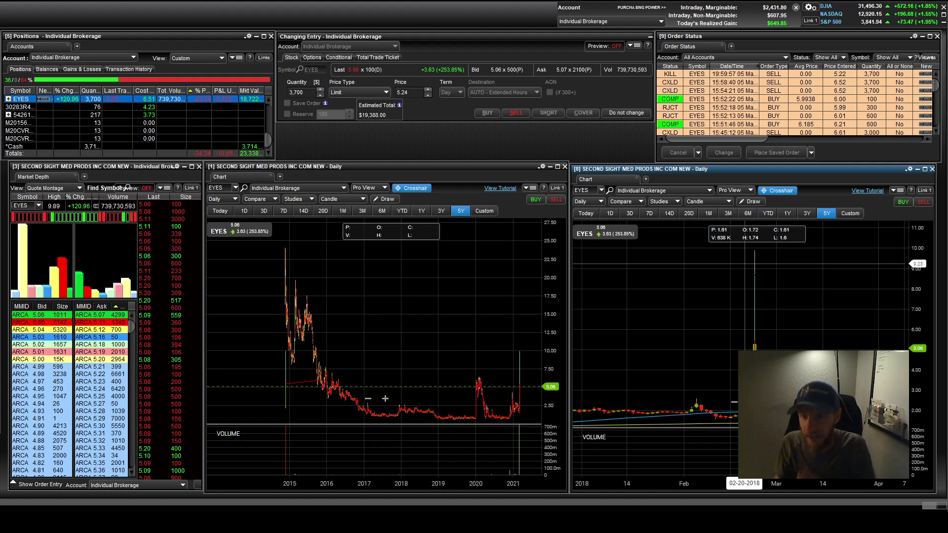
scroll(773, 347, down, 2)
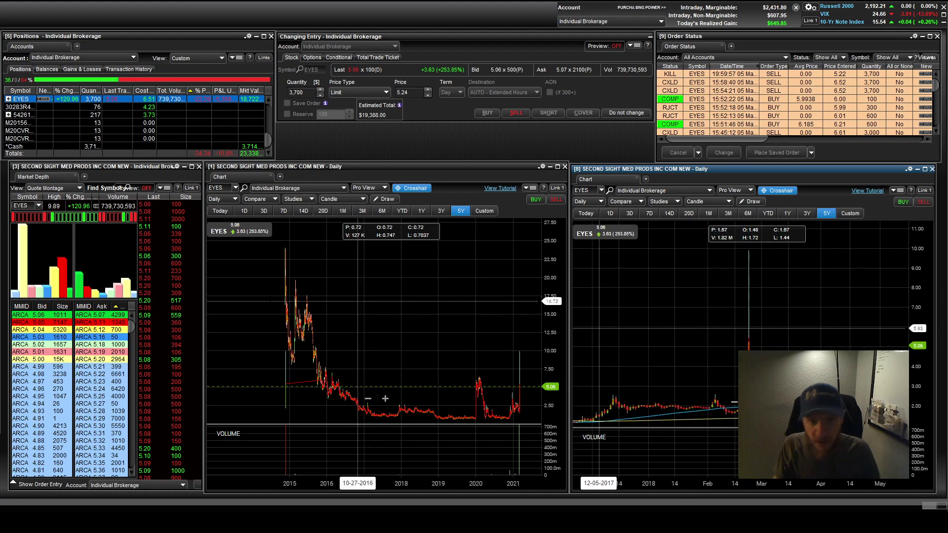
click(274, 243)
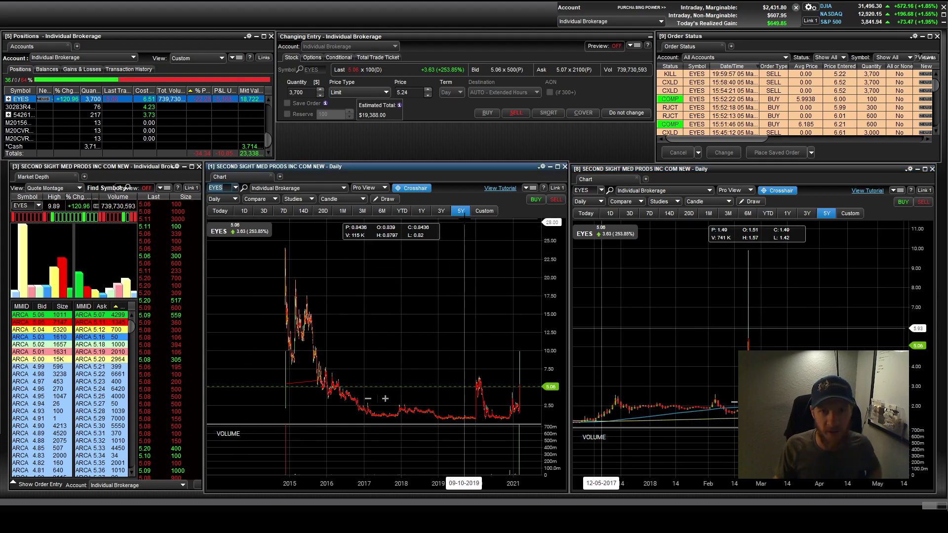
Step: Put the left EYES chart on a one-year daily view, briefly comparing three years, and zoom around it
click(220, 211)
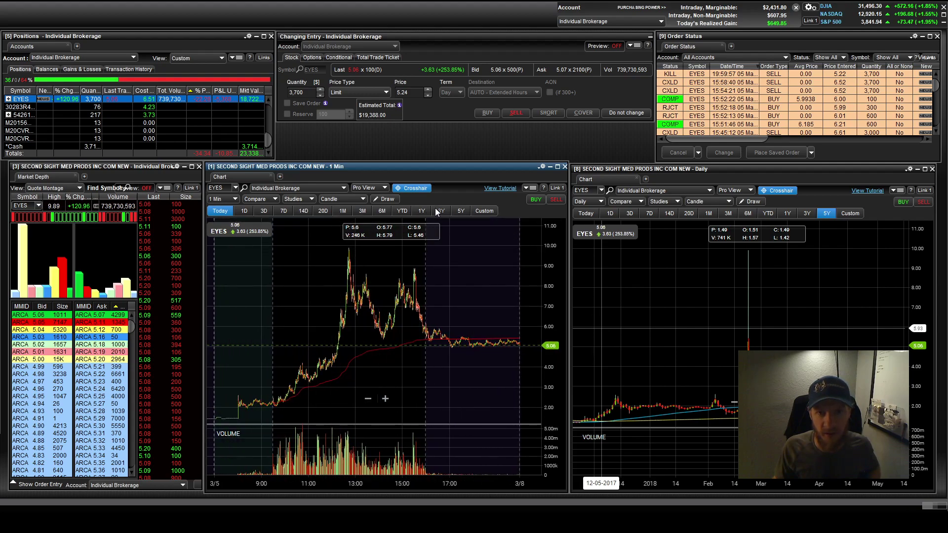
click(419, 211)
click(441, 211)
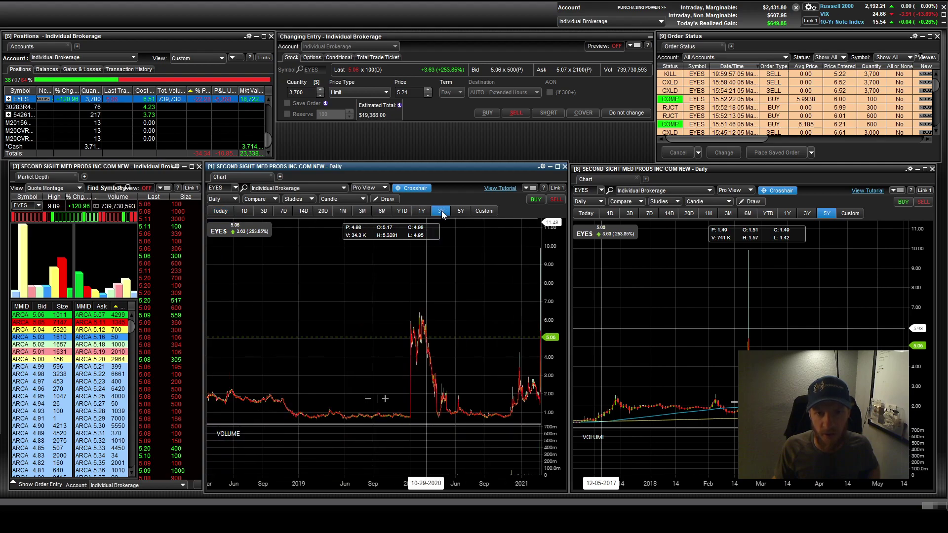
click(421, 211)
scroll(346, 308, down, 5)
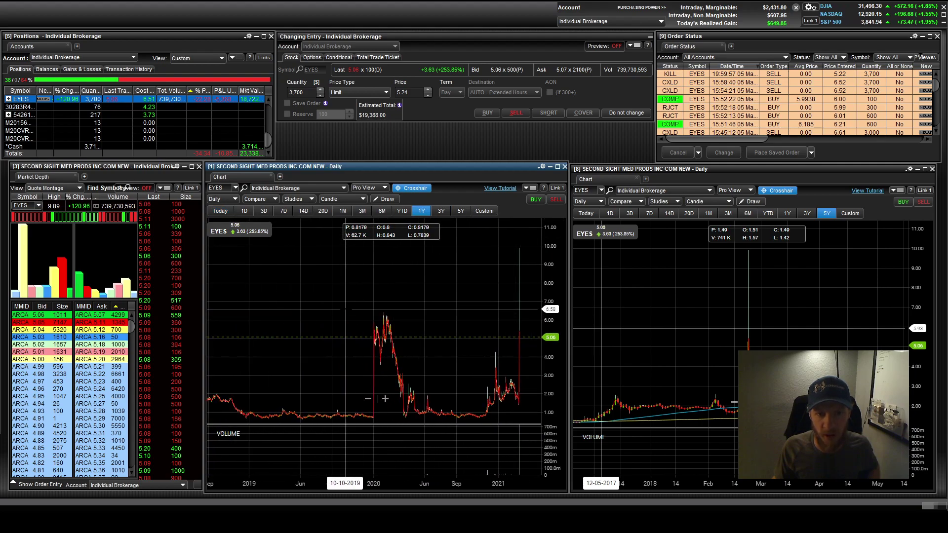
scroll(345, 309, down, 2)
scroll(343, 336, up, 3)
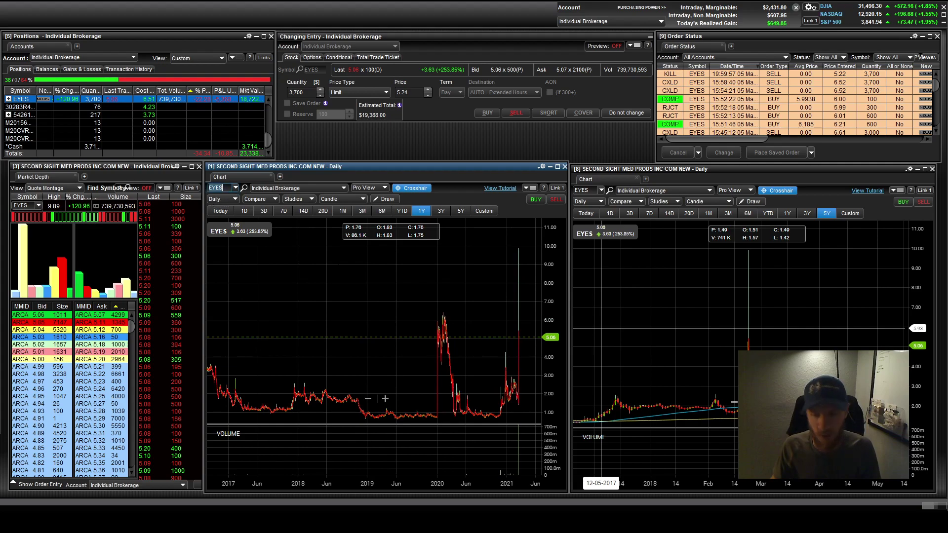
scroll(742, 340, down, 5)
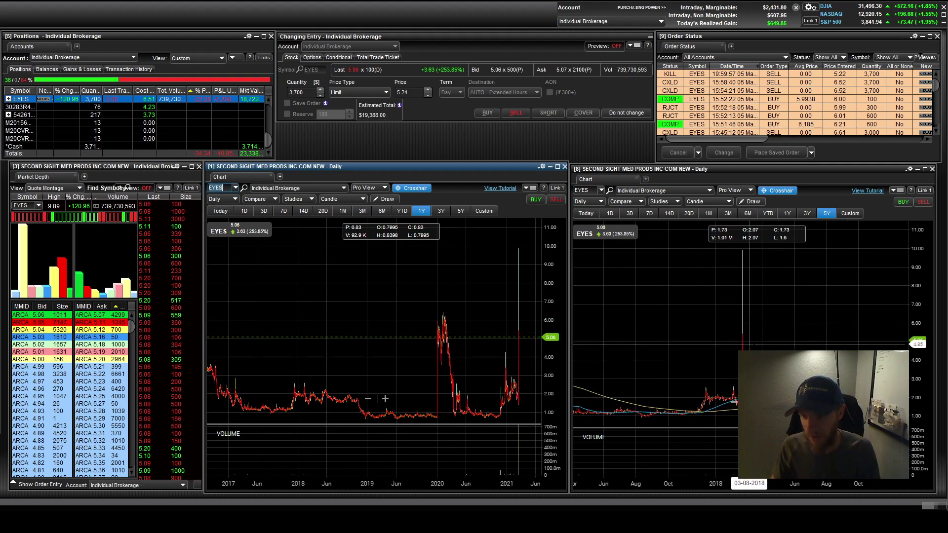
scroll(742, 341, up, 4)
scroll(642, 338, up, 1)
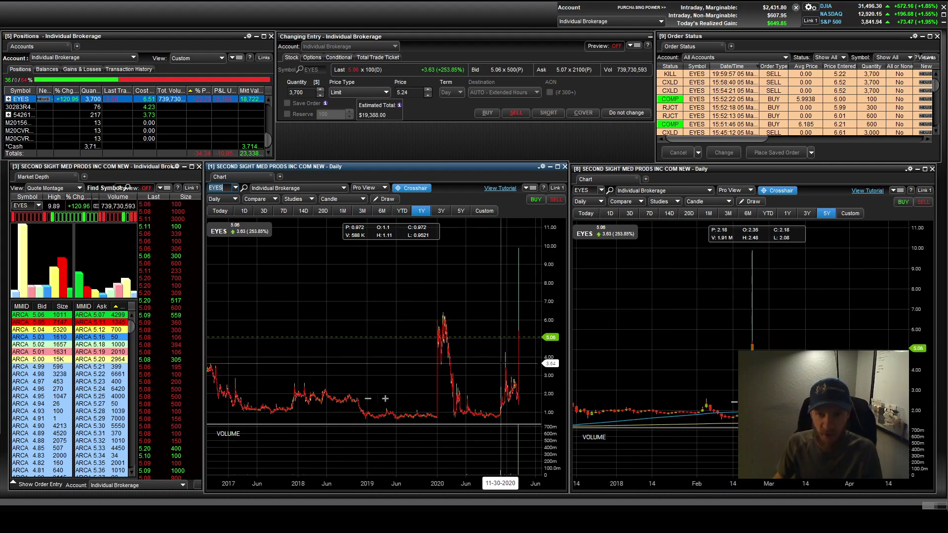
scroll(466, 395, up, 3)
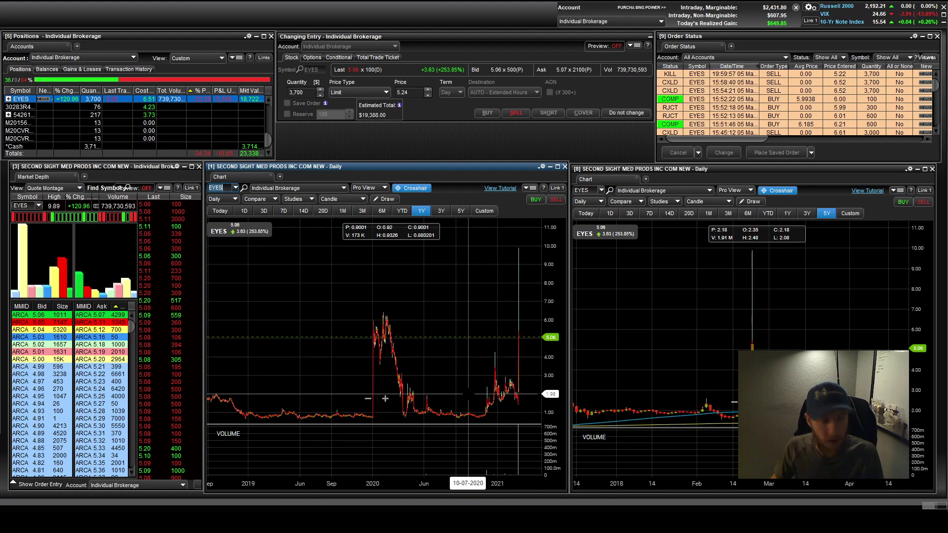
scroll(468, 393, down, 2)
scroll(460, 388, up, 3)
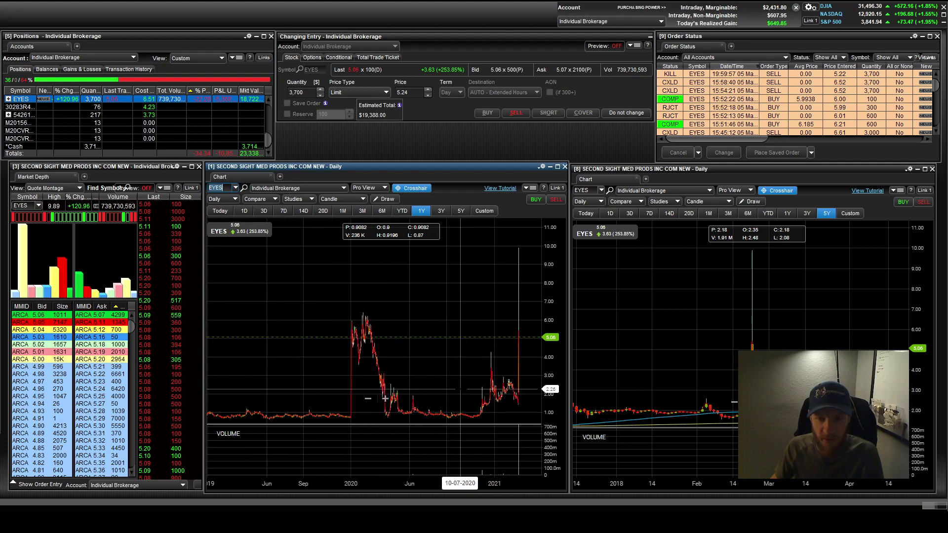
Step: Return the EYES chart to today's 1-minute candles, shifted to show March 5 through 3/8
click(221, 212)
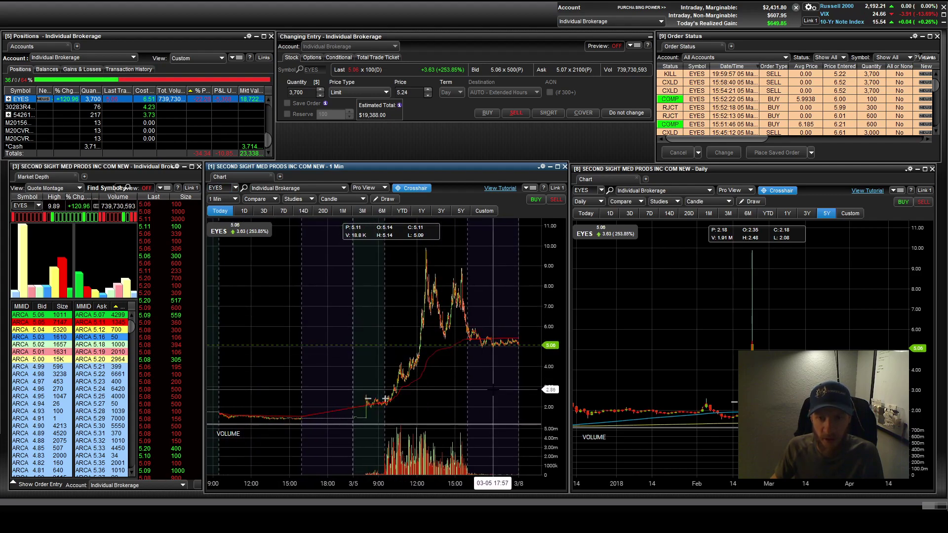
drag(477, 345, 423, 387)
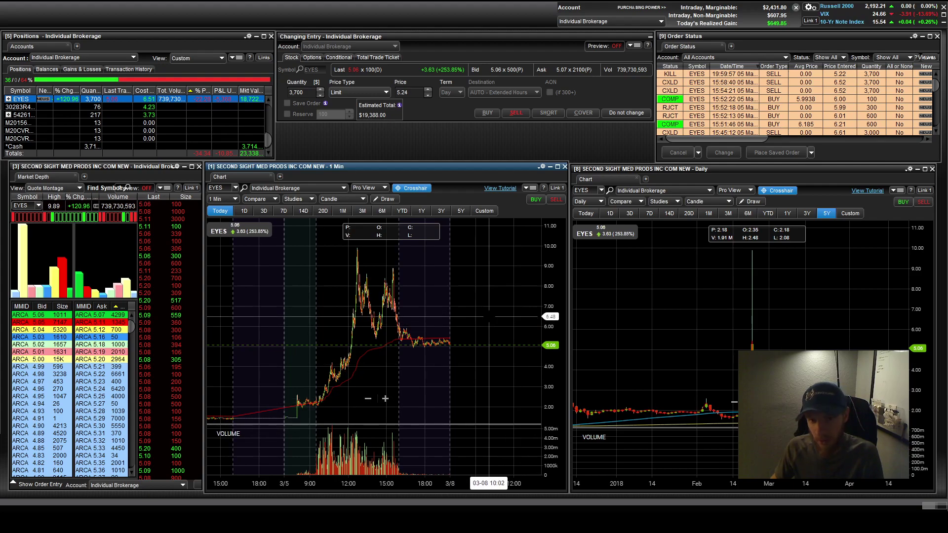
scroll(490, 309, up, 3)
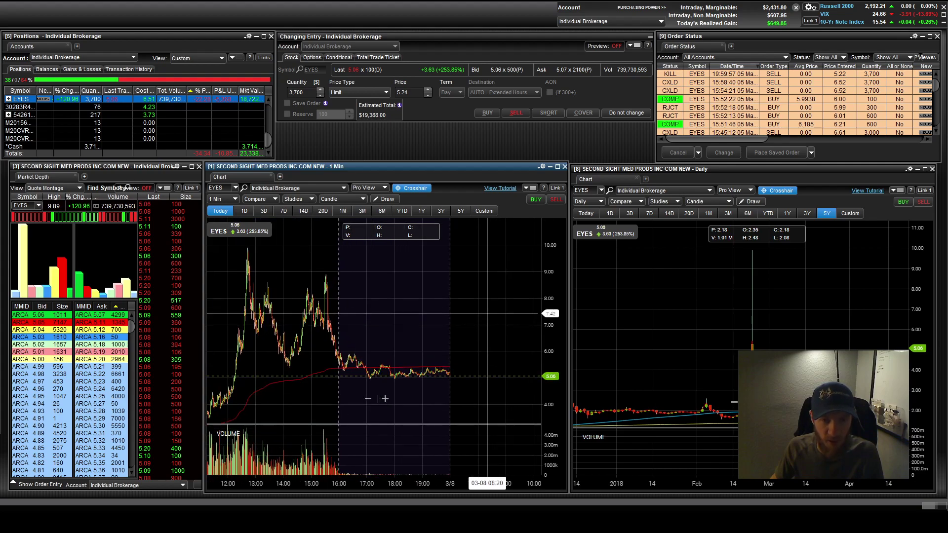
scroll(455, 331, down, 3)
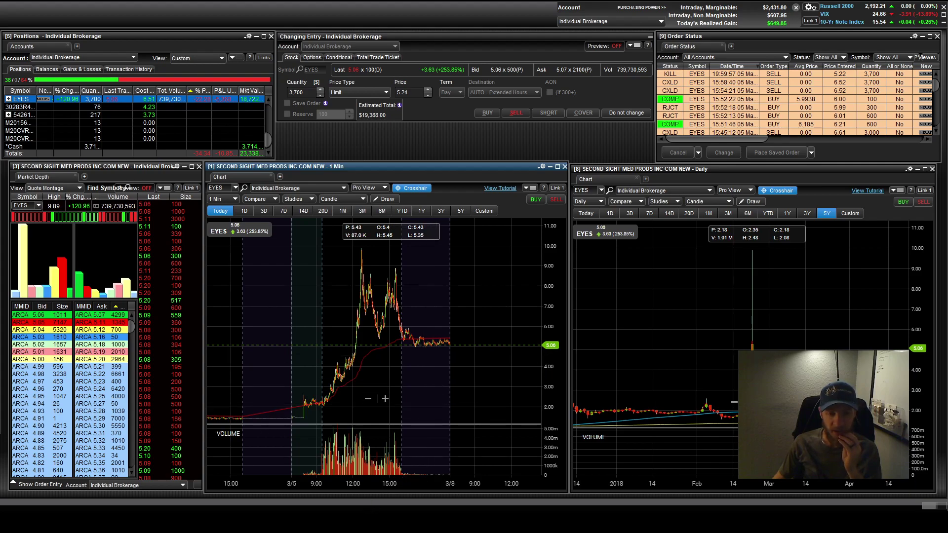
click(378, 490)
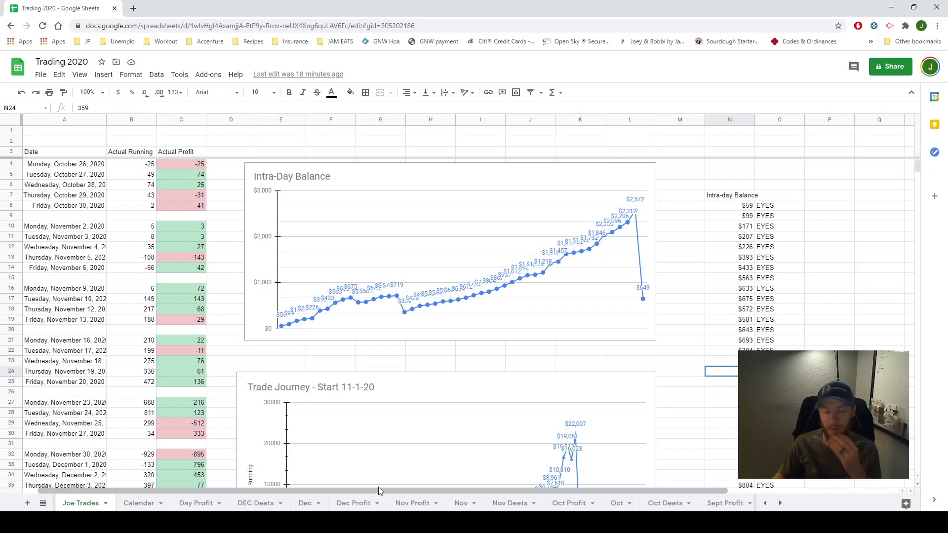
click(448, 325)
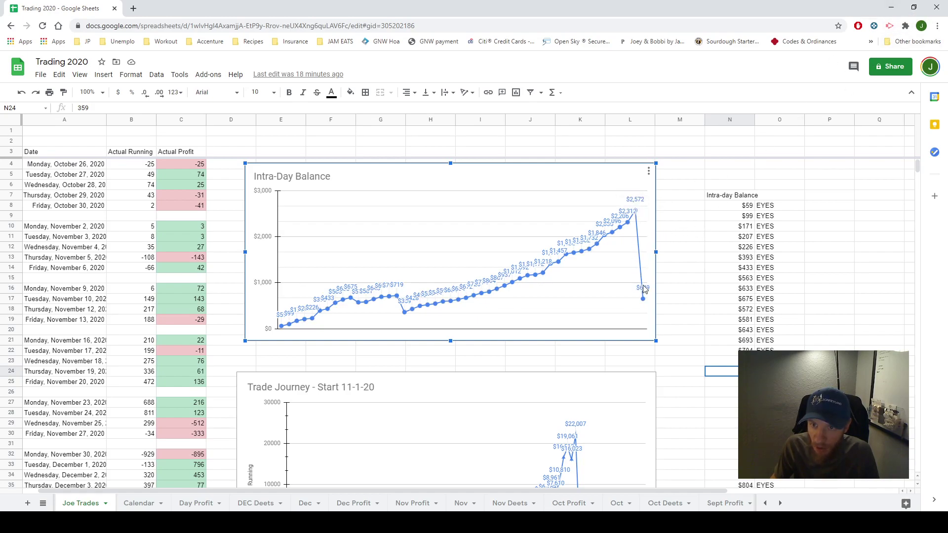
Step: Bring E*TRADE Pro forward and zoom the EYES one-minute chart out
click(891, 7)
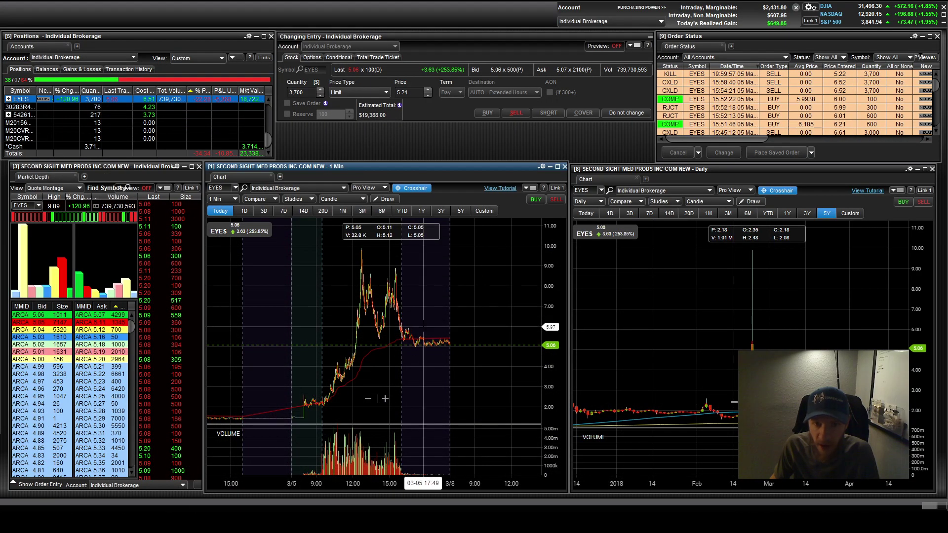
scroll(385, 399, up, 3)
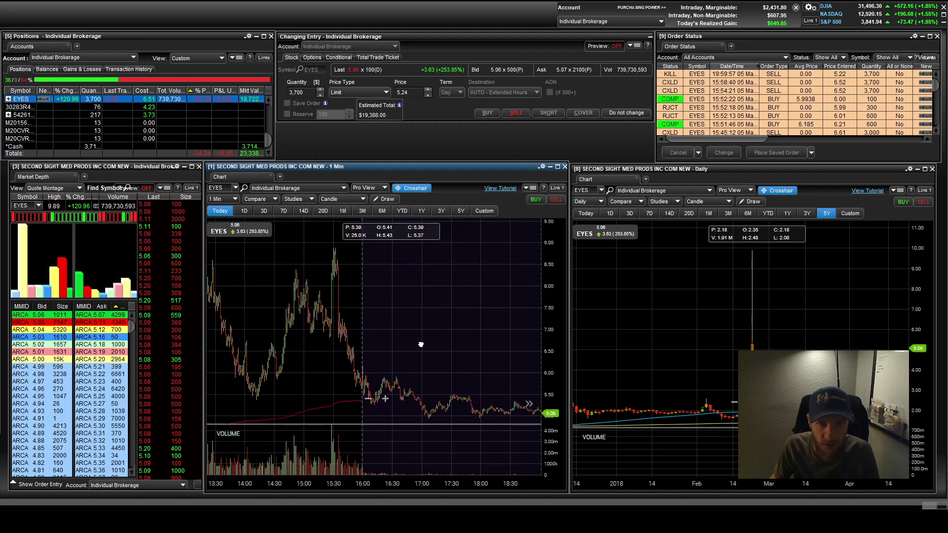
click(370, 398)
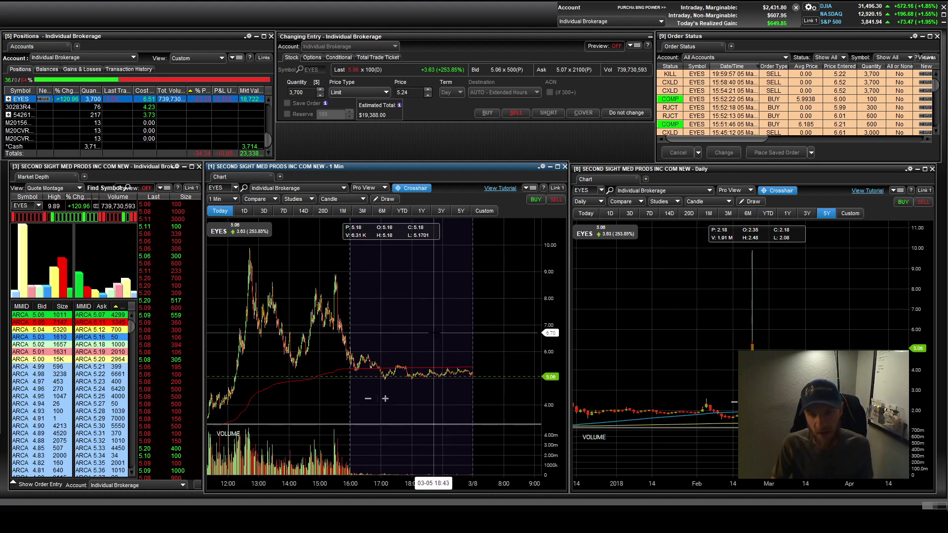
scroll(433, 336, down, 5)
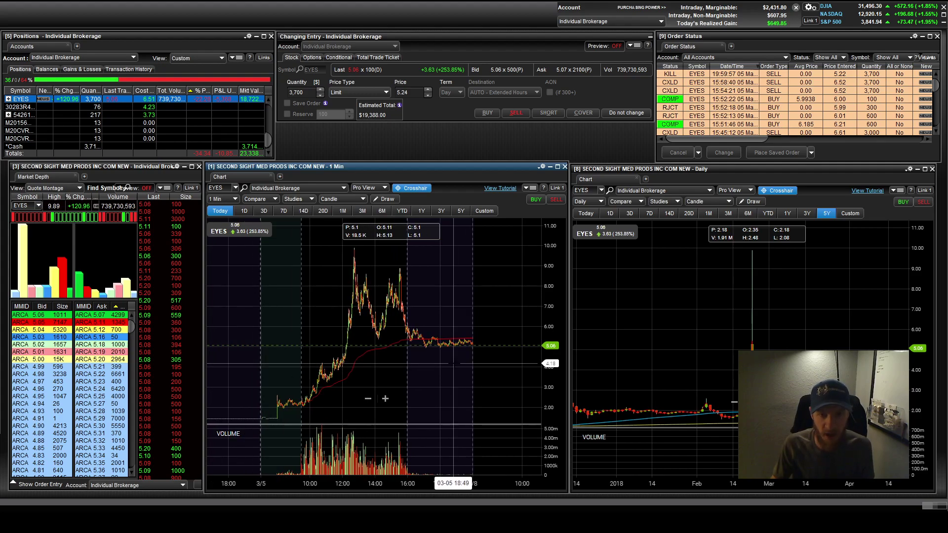
scroll(452, 359, up, 2)
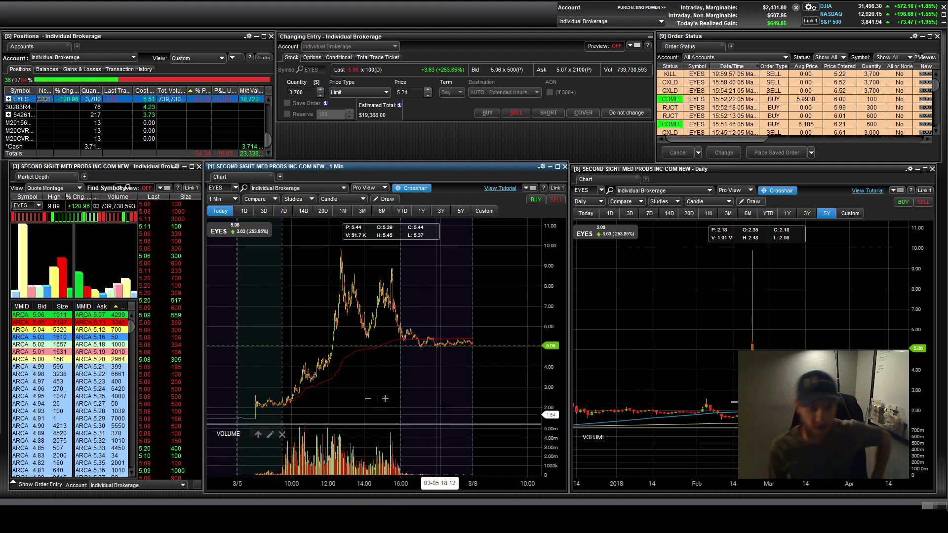
Step: Briefly bring up the Trading 2020 spreadsheet, then hide it again
mouse_move(350, 522)
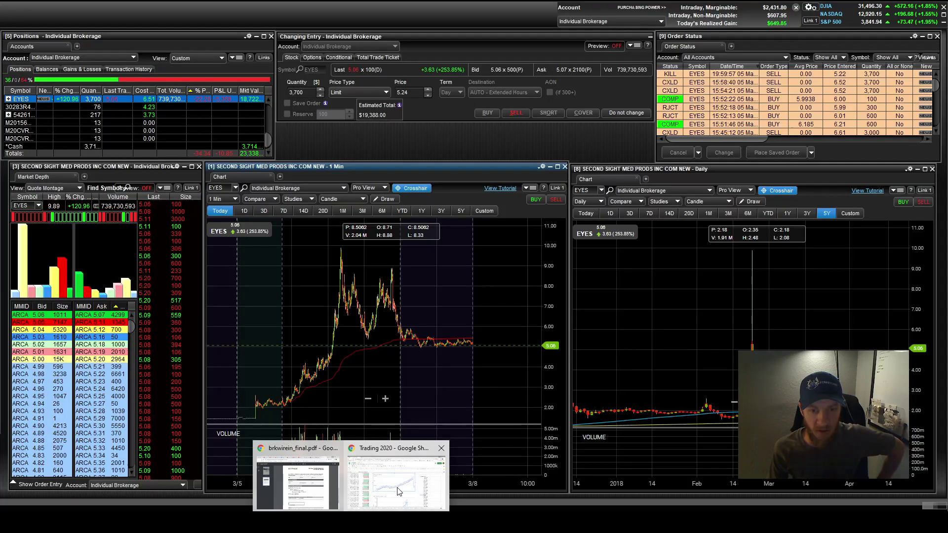
click(399, 491)
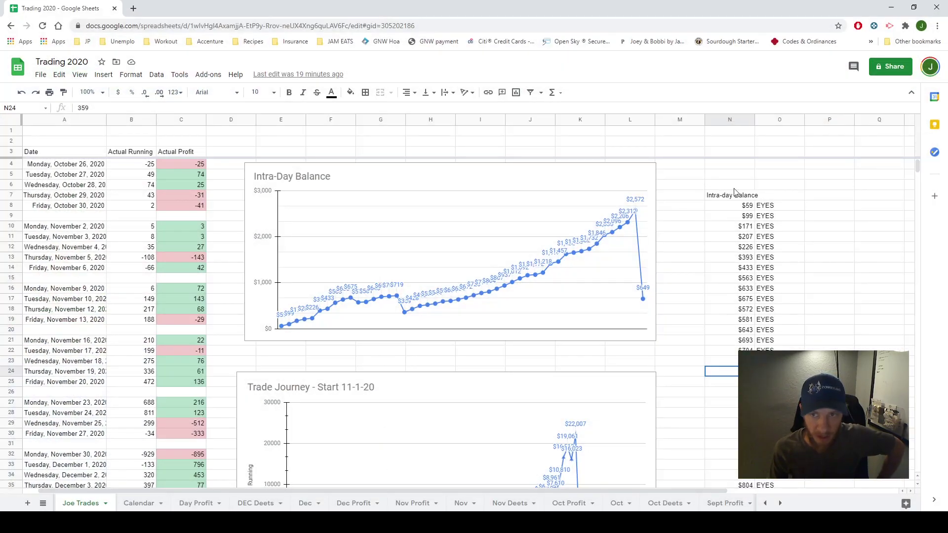
scroll(630, 211, down, 2)
scroll(629, 211, up, 2)
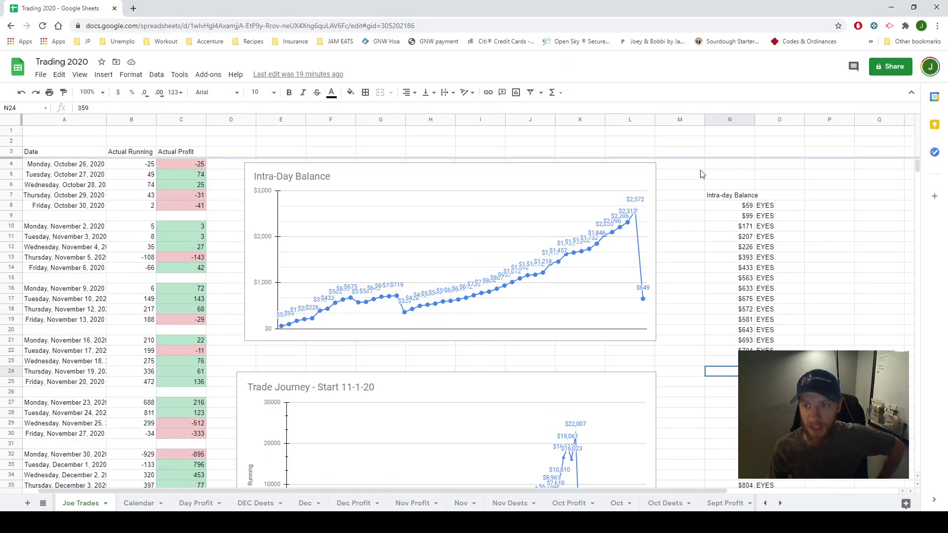
click(890, 8)
Step: Narrow the one-minute chart to the 9:00–16:00 session with candles through 15:54 in view
click(385, 399)
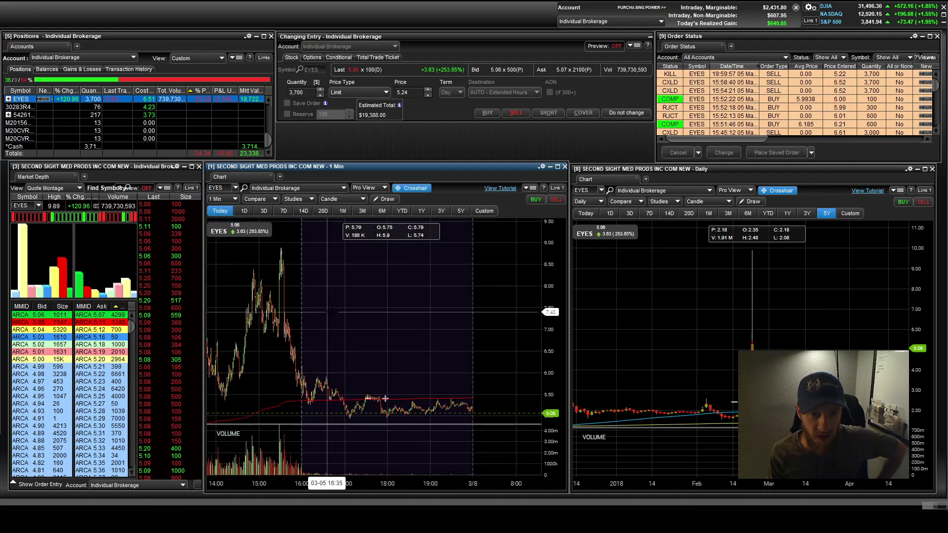
scroll(388, 311, up, 3)
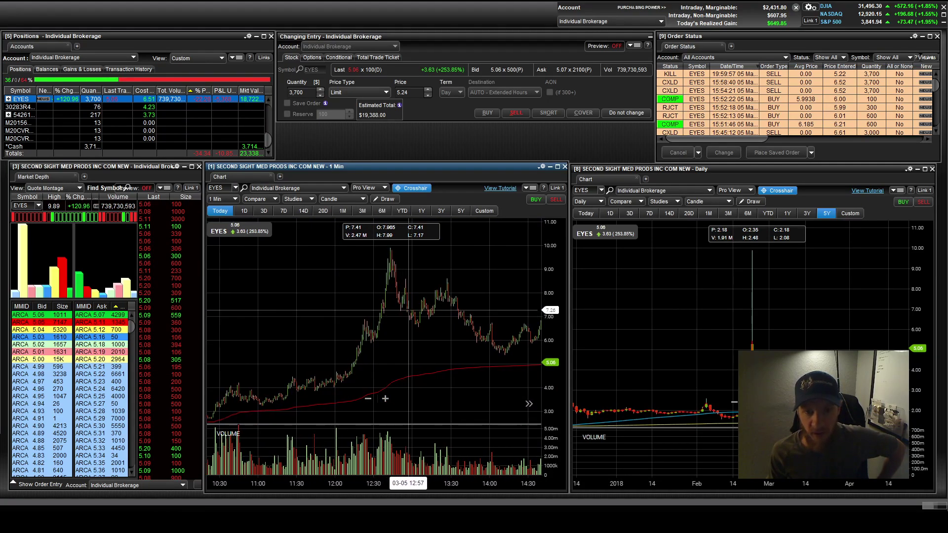
scroll(441, 308, down, 3)
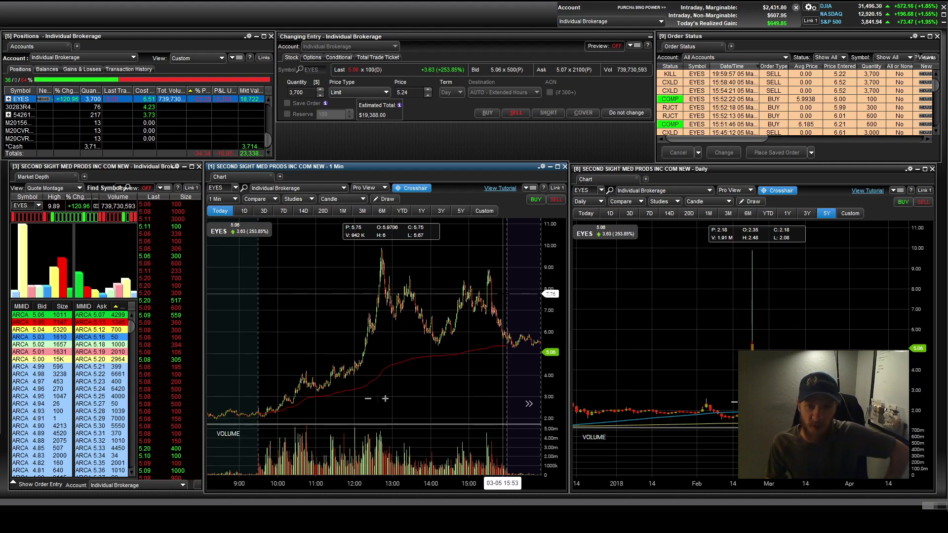
scroll(444, 301, up, 5)
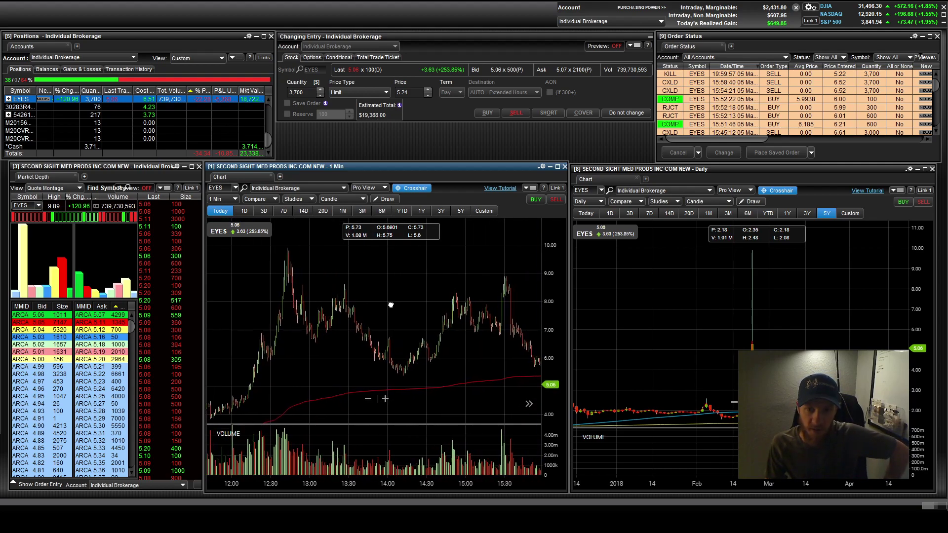
drag(390, 305, 366, 305)
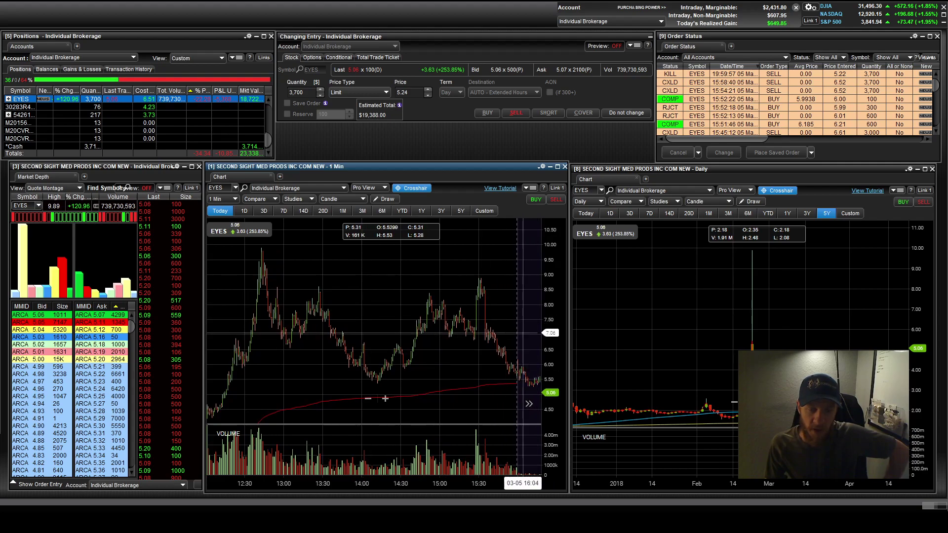
scroll(517, 329, down, 4)
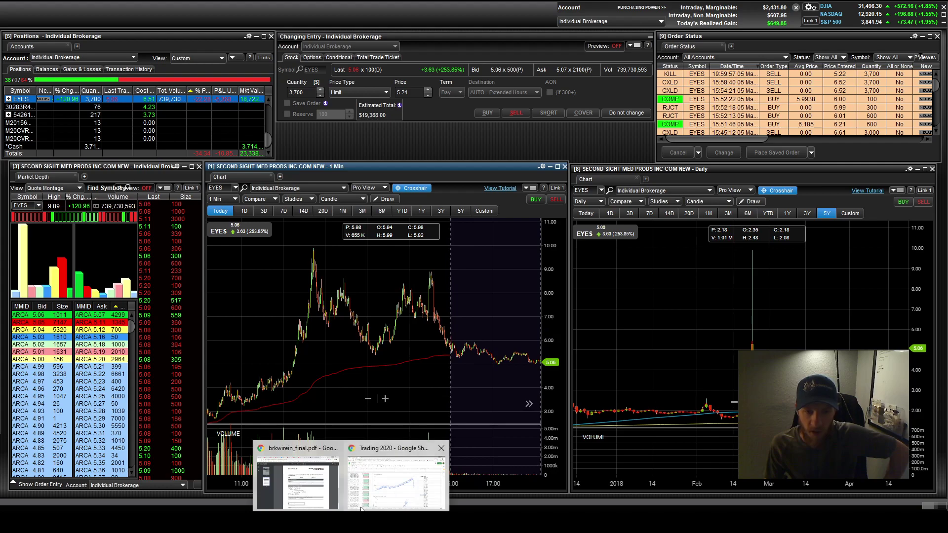
Step: Open the Calendar sheet and check the March 1 profit of 283 and March 5 profit of 649
click(362, 506)
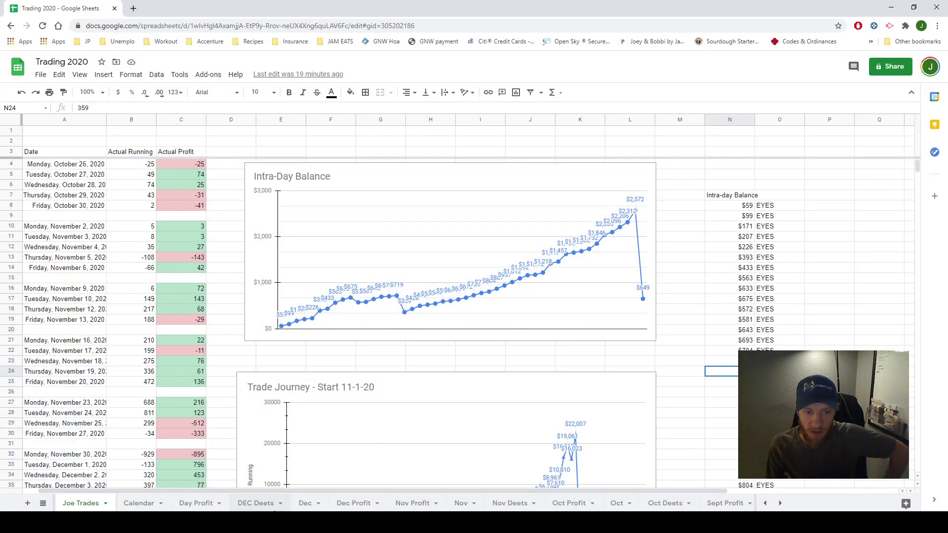
click(134, 504)
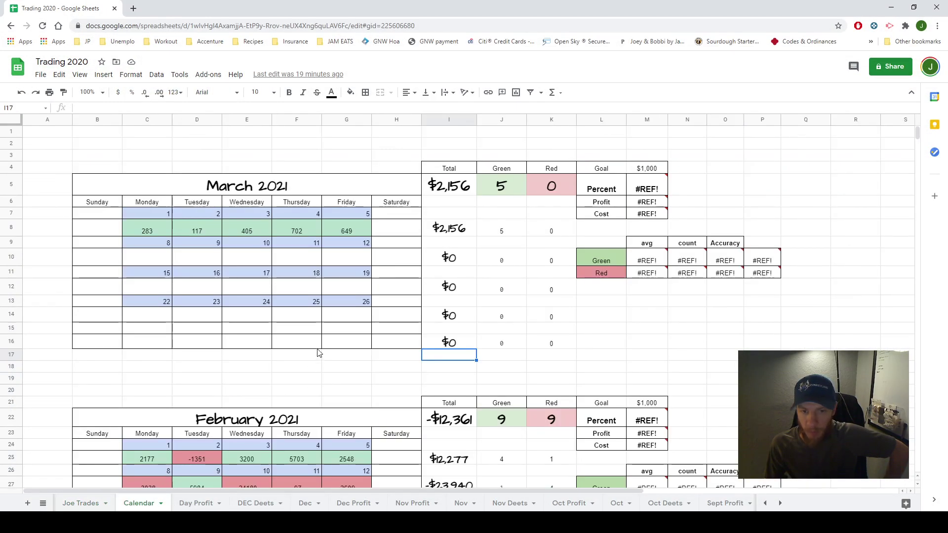
click(152, 229)
click(351, 223)
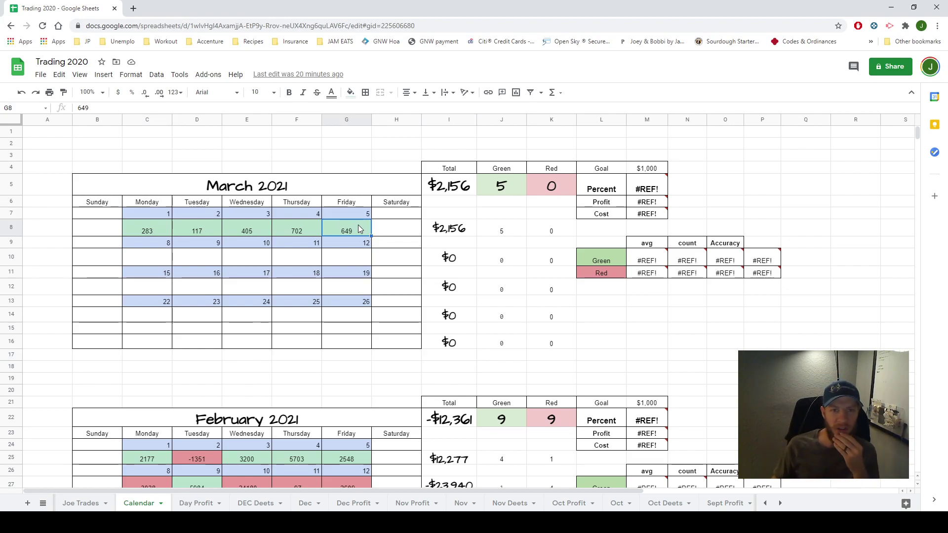
Step: Select the week's profits to see their $2,156 sum and check I8's =sum(C8:G8) formula
drag(150, 232, 330, 234)
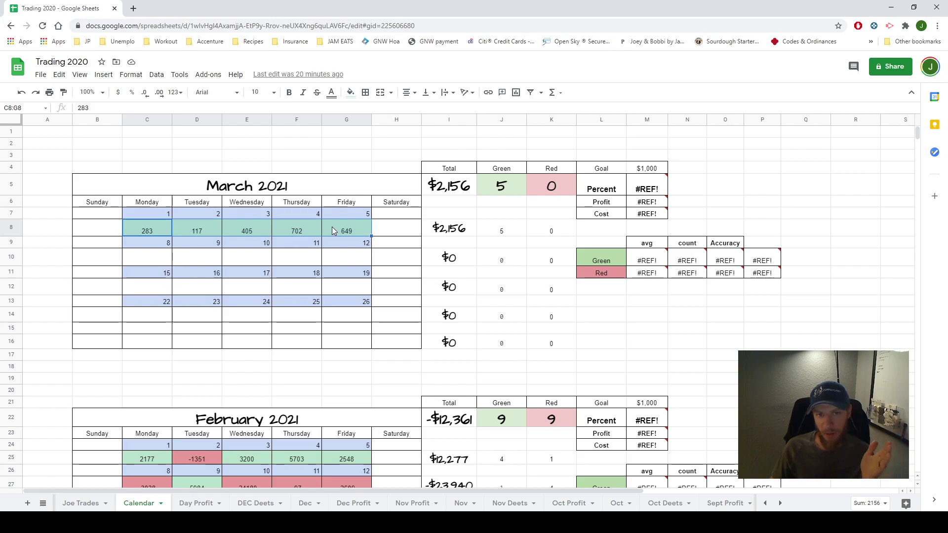
click(331, 227)
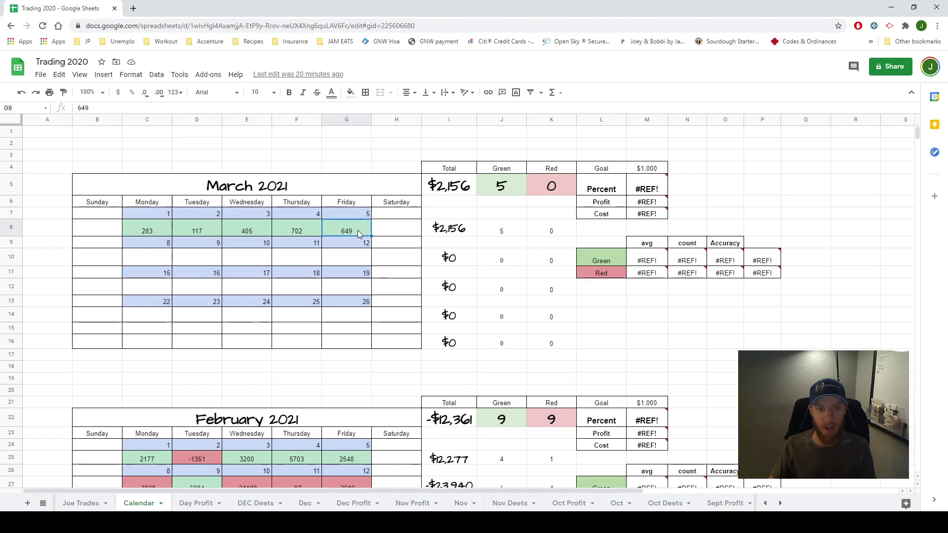
click(164, 260)
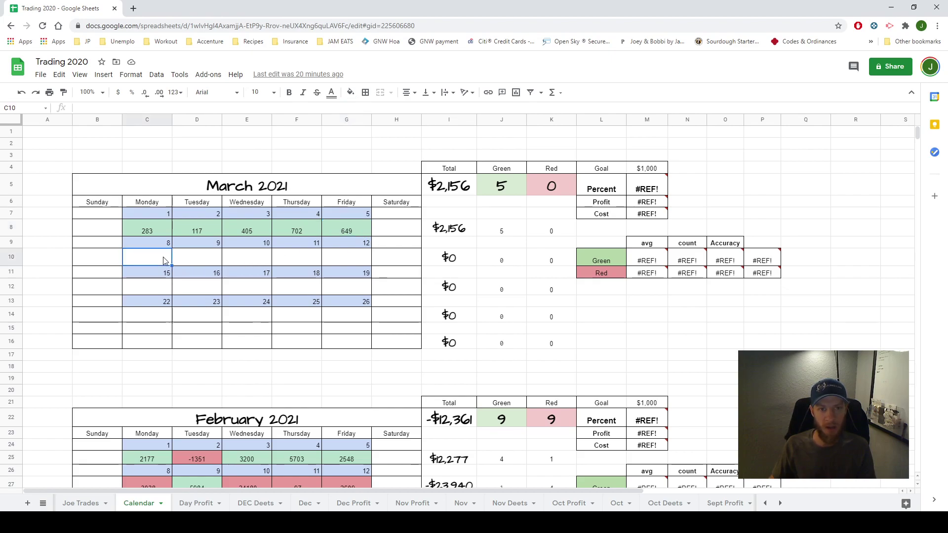
click(460, 237)
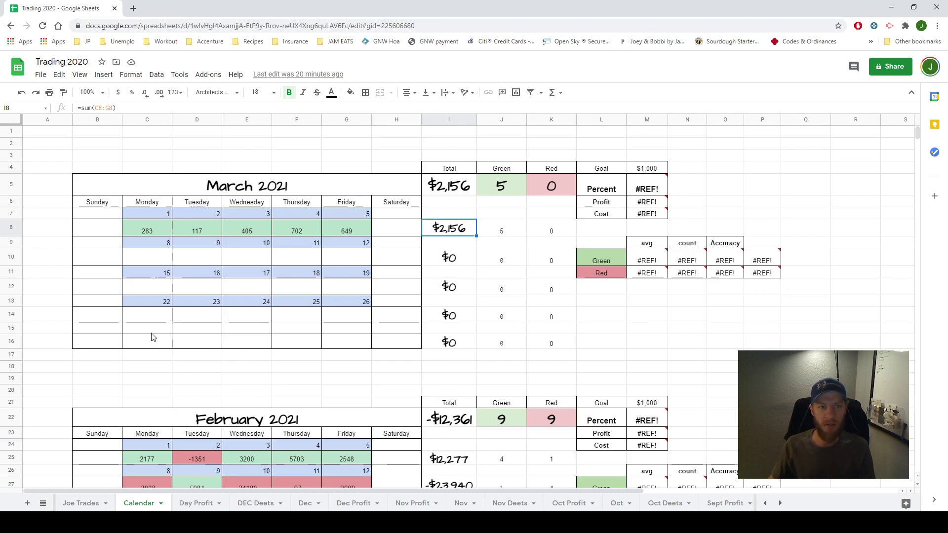
click(151, 260)
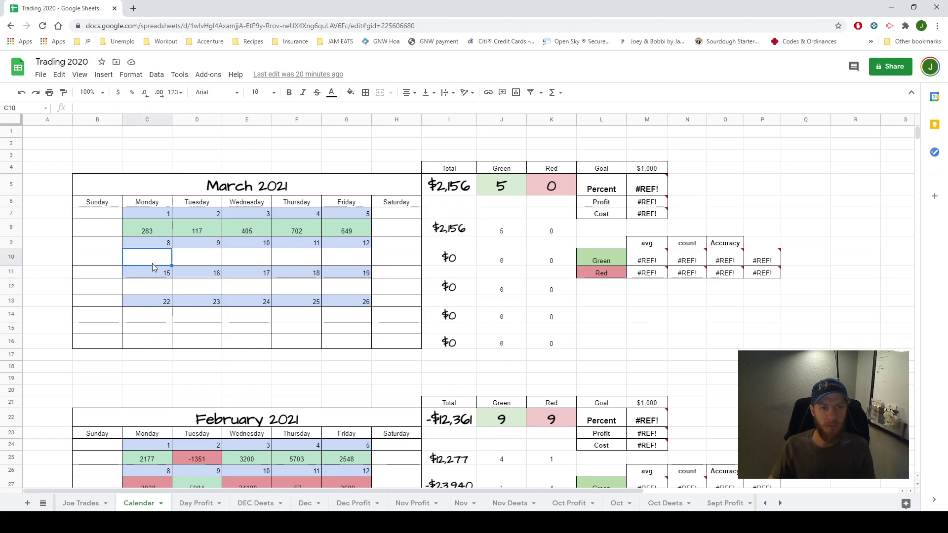
Step: Toggle between the spreadsheet and E*TRADE Pro, zooming the EYES 1-minute chart out to the full day
click(893, 10)
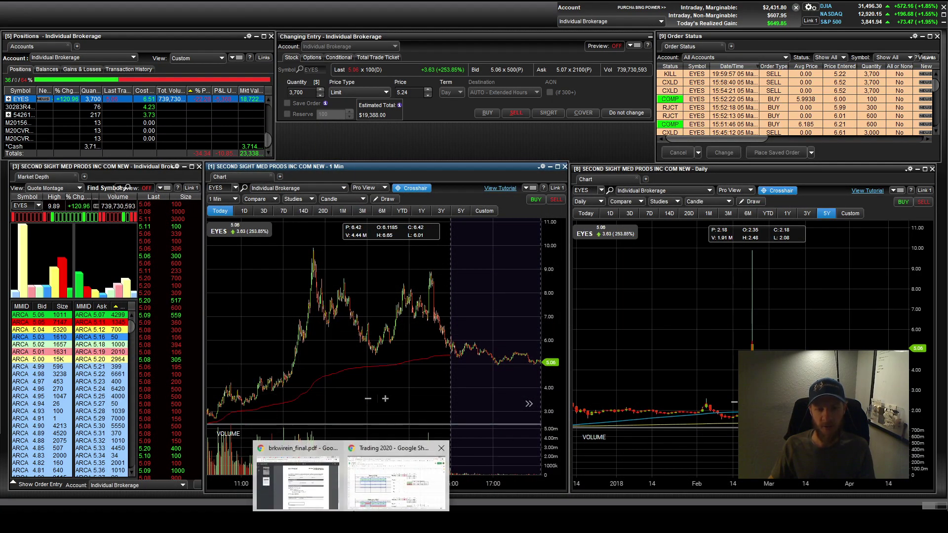
click(371, 488)
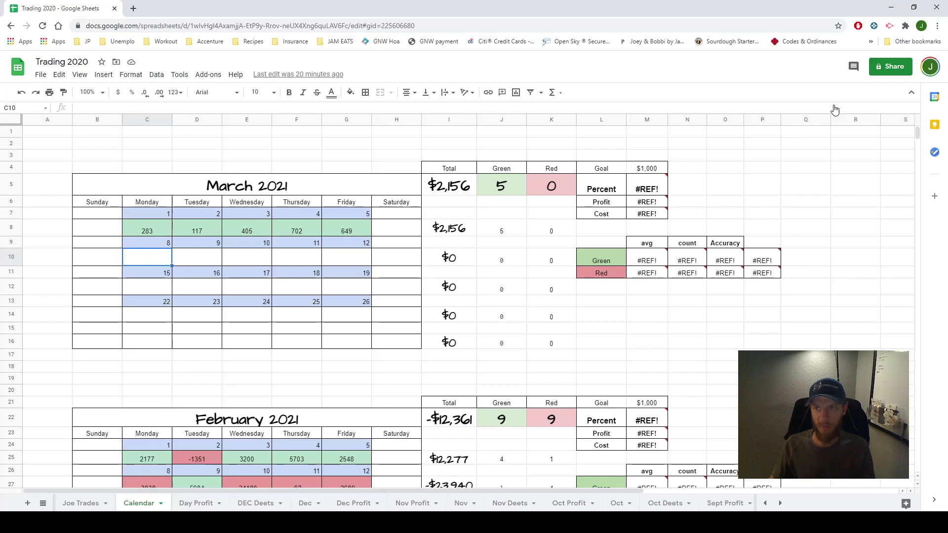
click(890, 7)
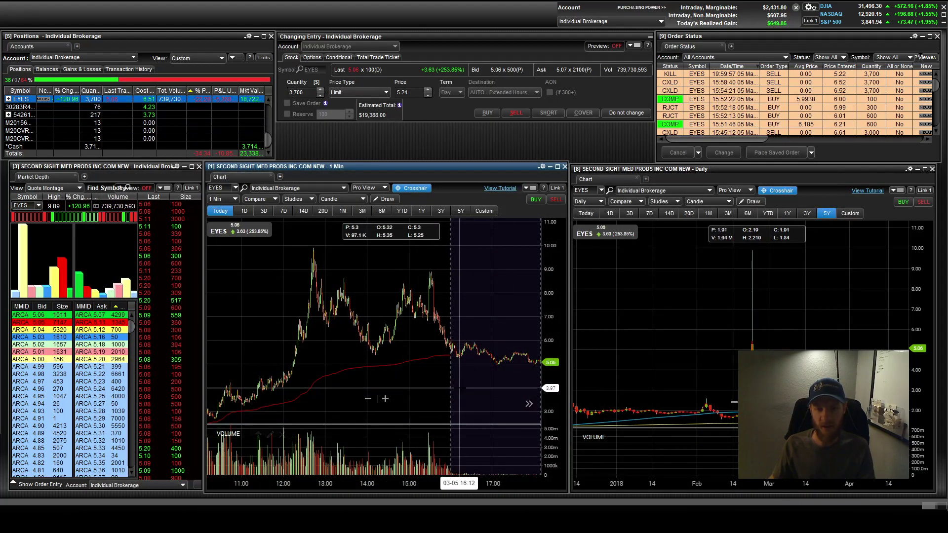
scroll(445, 405, down, 3)
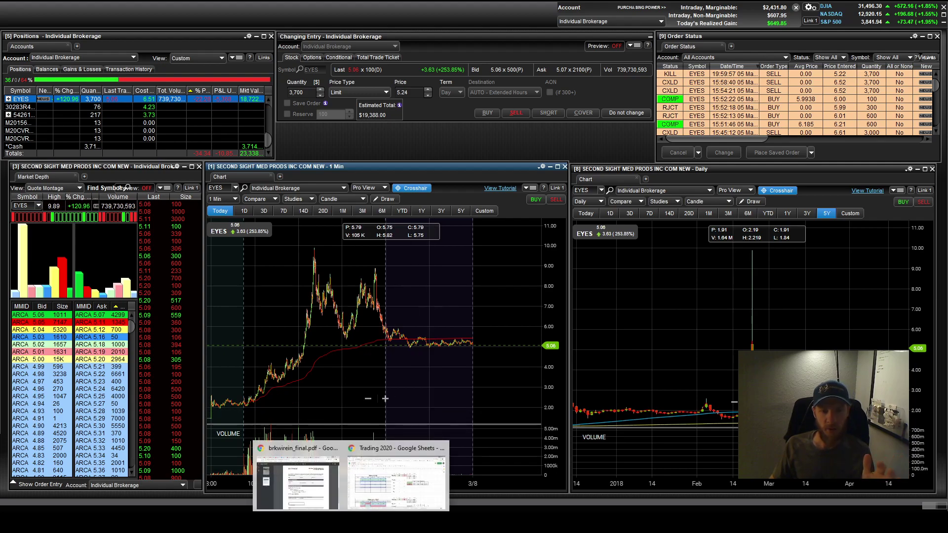
key(alt+Tab)
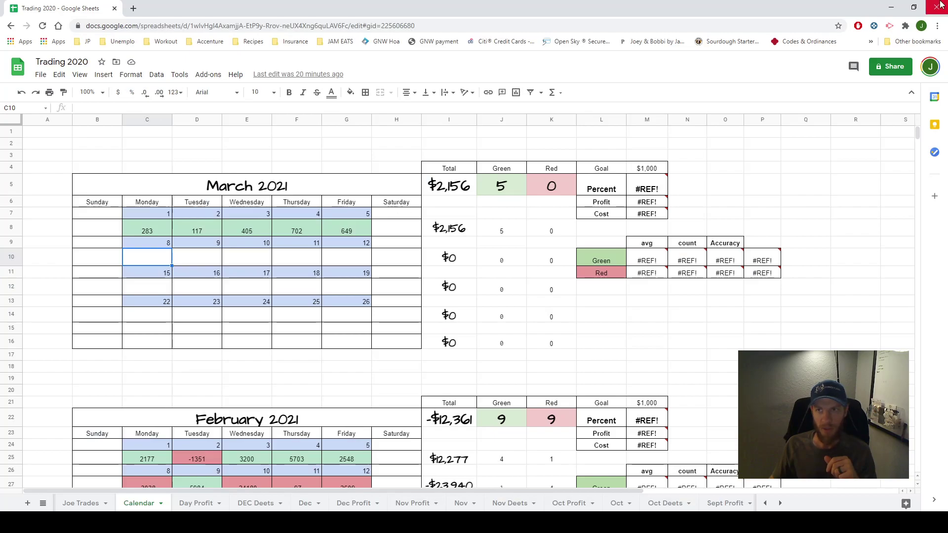
click(896, 6)
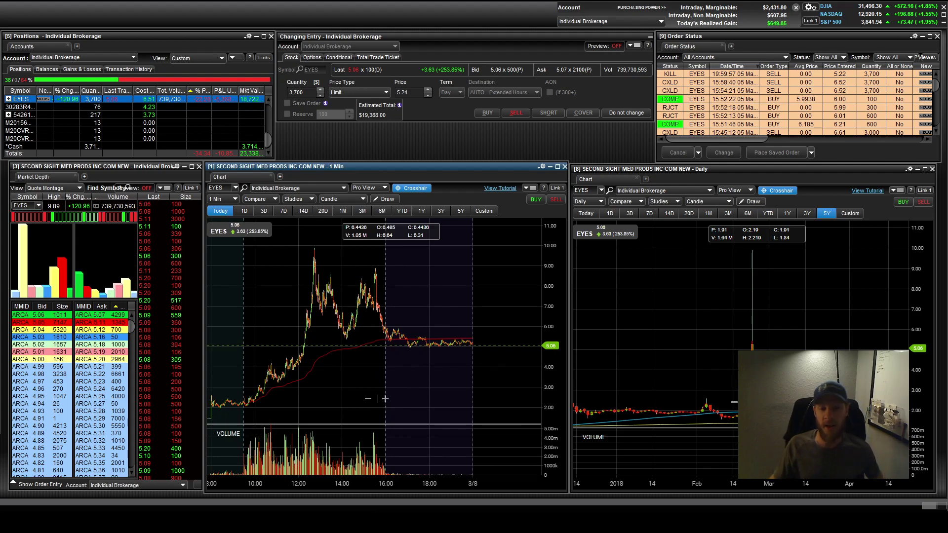
click(395, 474)
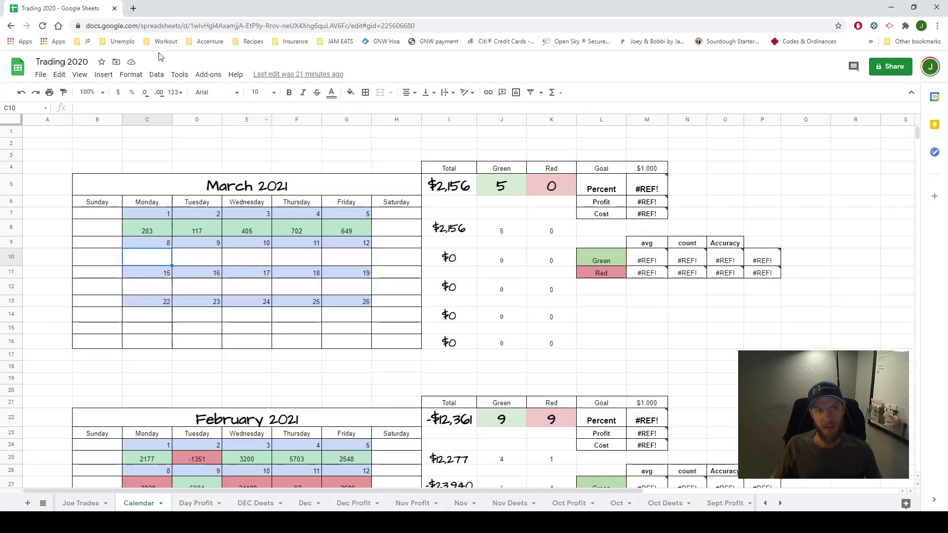
Step: Search 'stocktwits eyes' in a new Chrome tab and open the Stocktwits EYES page
click(133, 9)
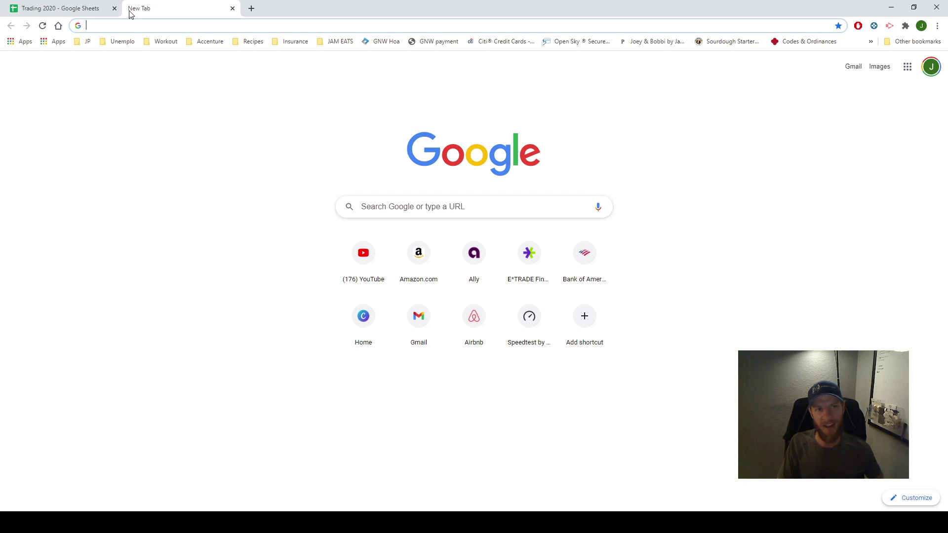
text(sto)
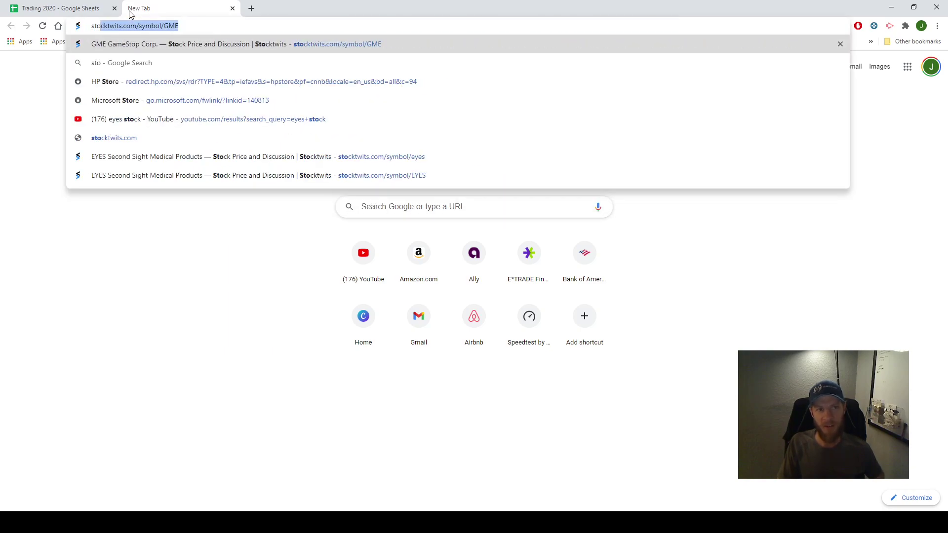
text(ck)
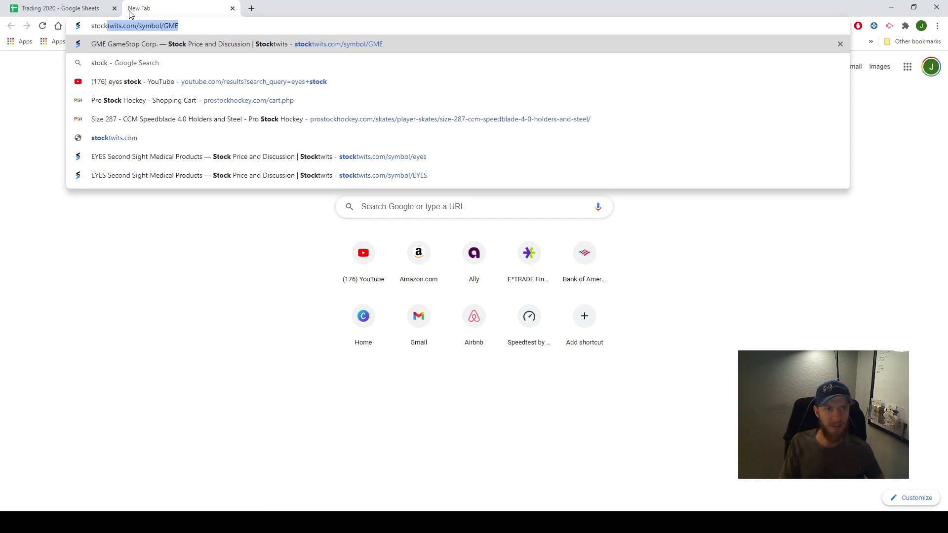
text(twits)
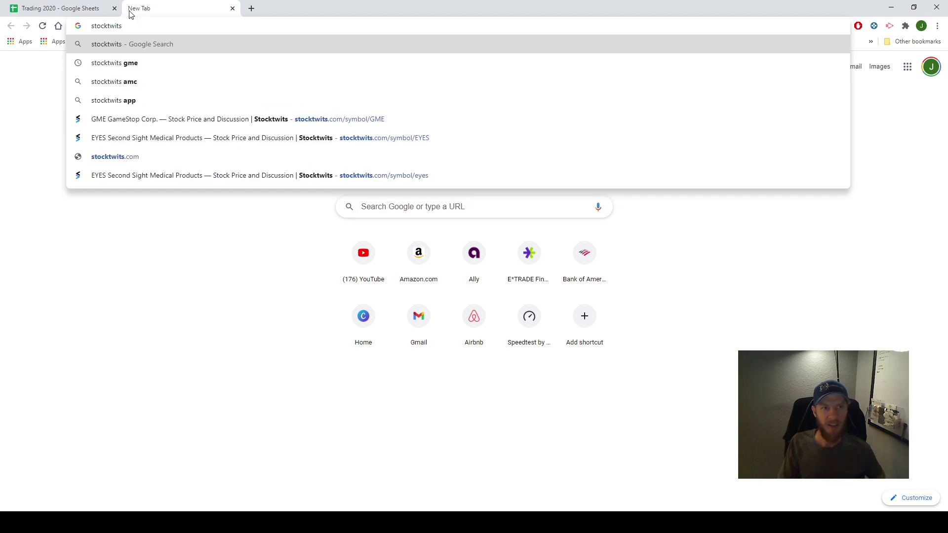
text( eyes)
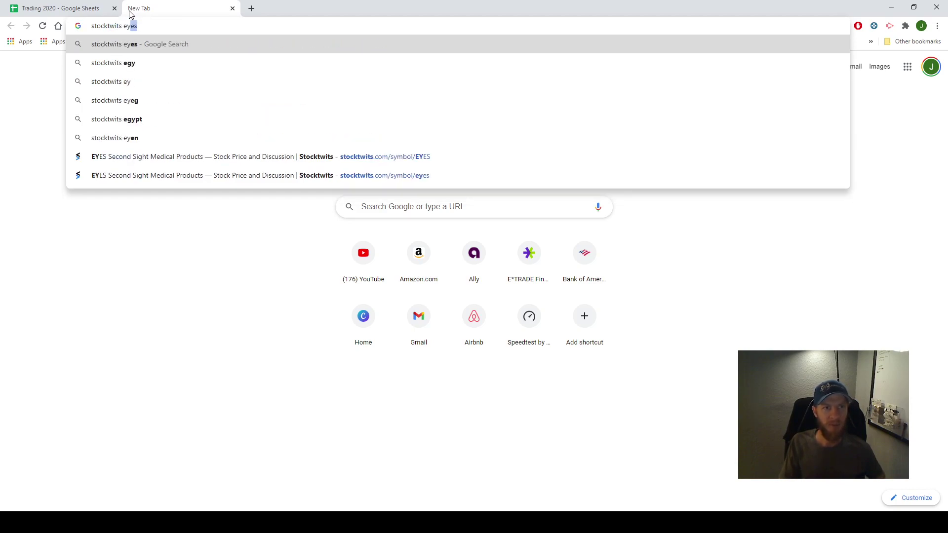
key(Return)
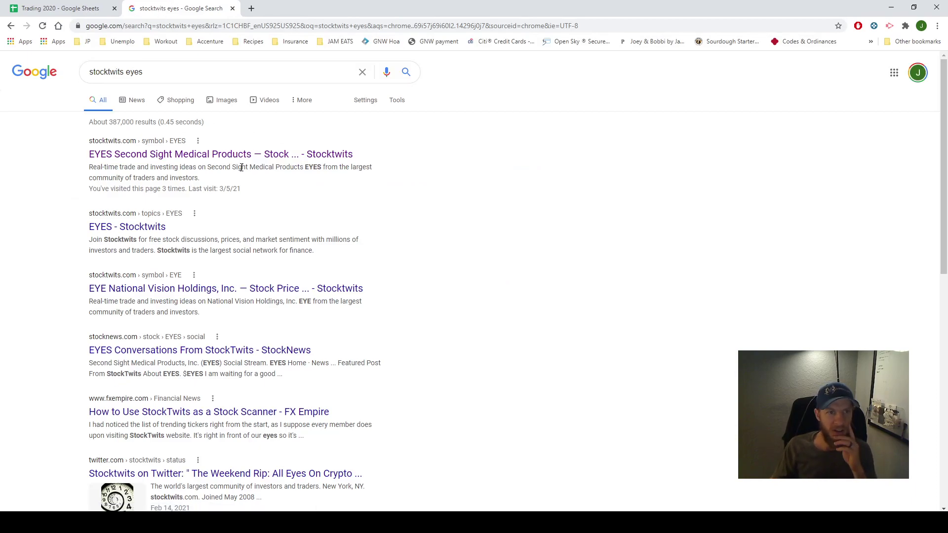
click(244, 156)
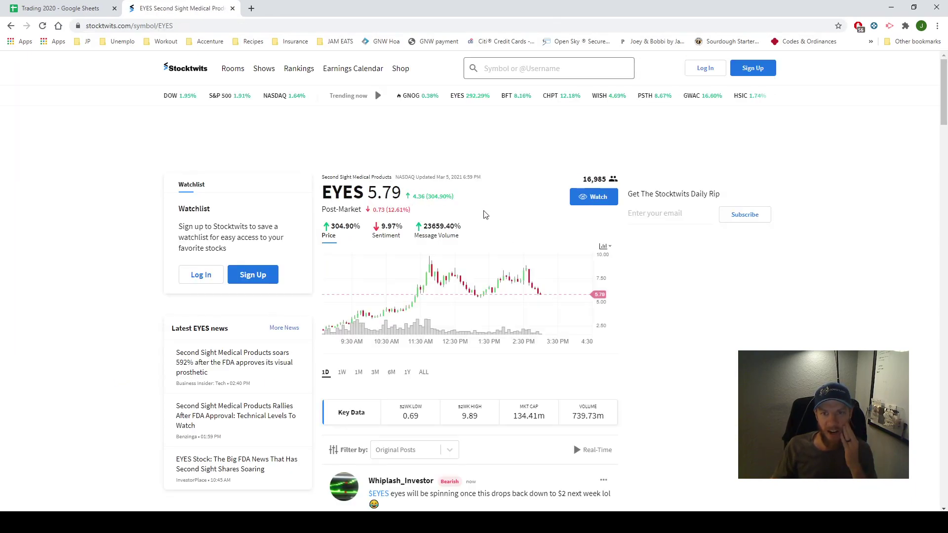
scroll(483, 216, down, 7)
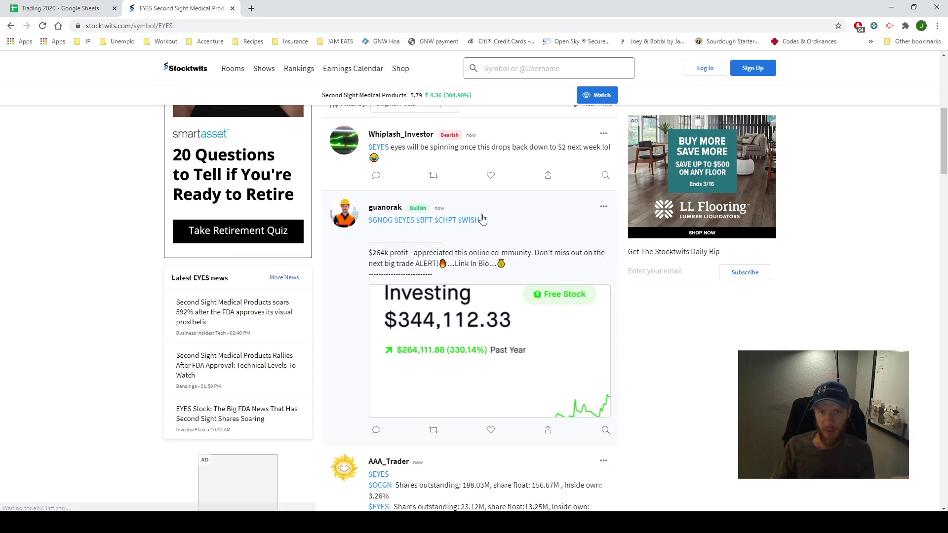
scroll(481, 220, down, 2)
scroll(478, 220, down, 1)
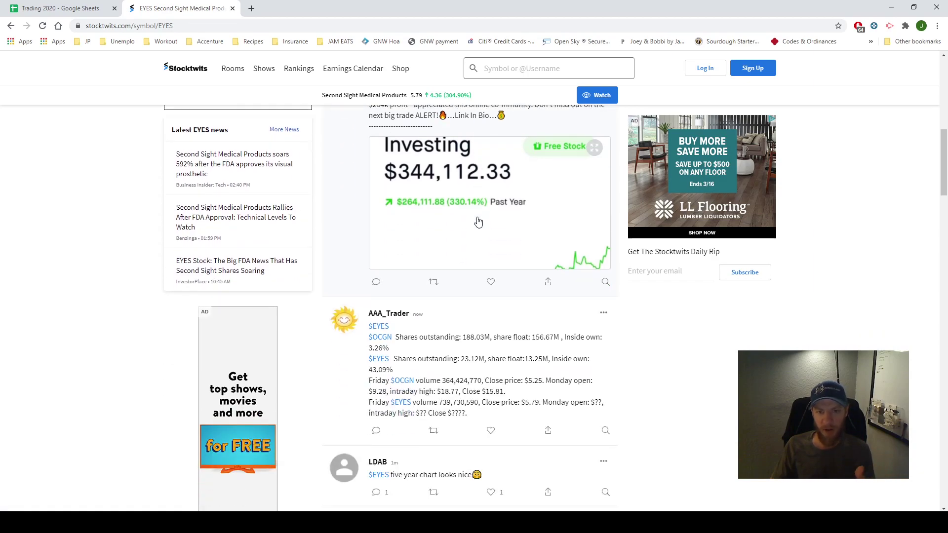
scroll(477, 231, up, 4)
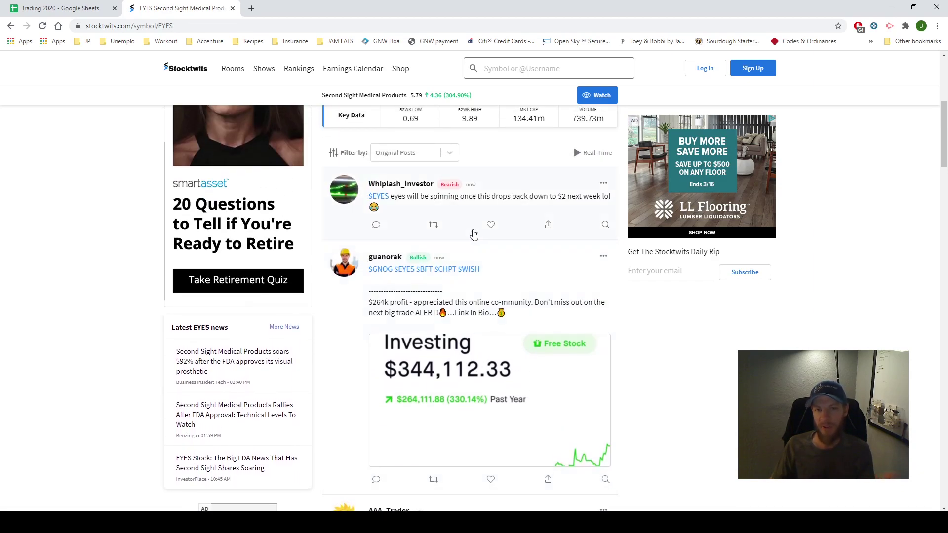
scroll(476, 212, down, 4)
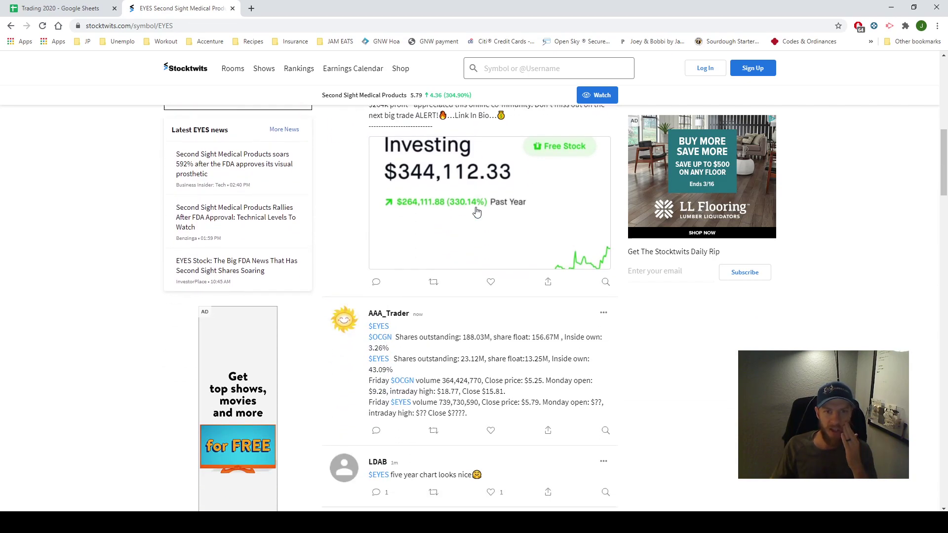
scroll(476, 211, down, 3)
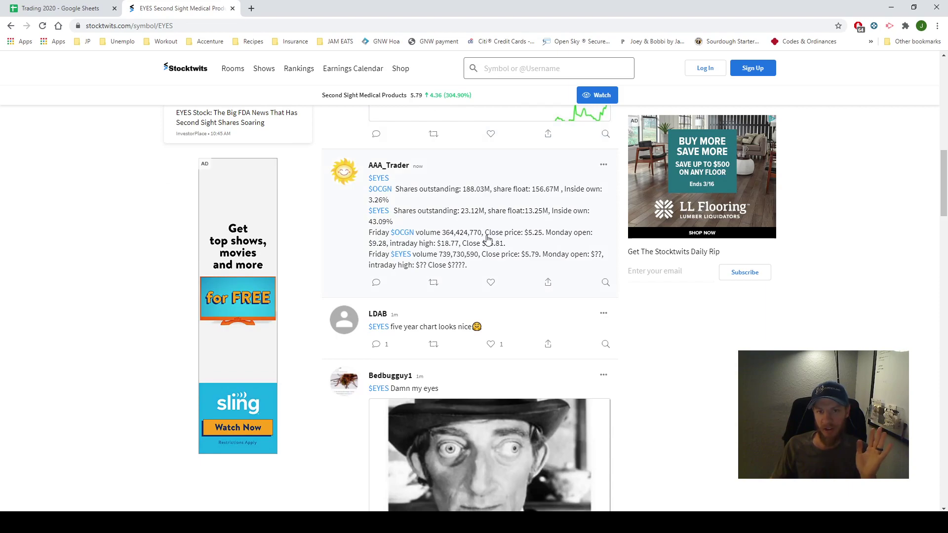
scroll(487, 240, down, 3)
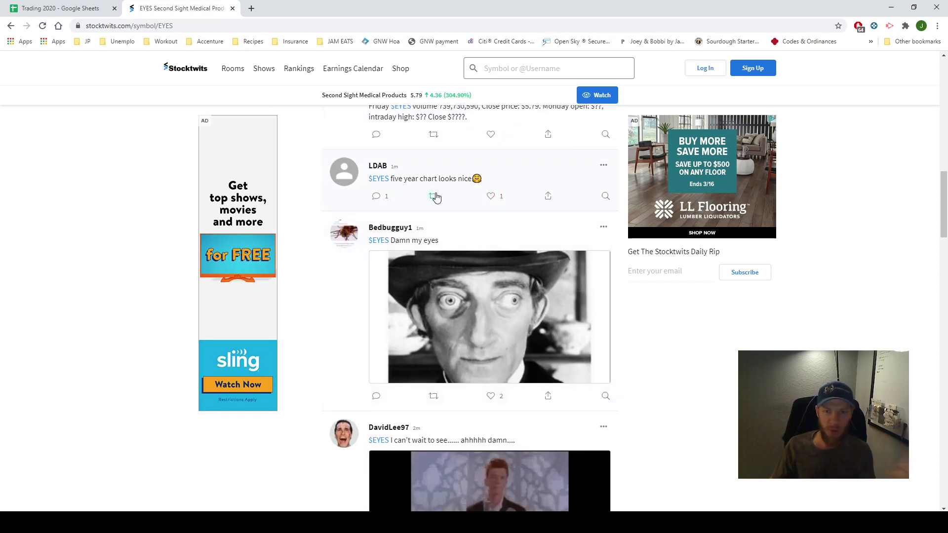
scroll(445, 207, down, 1)
scroll(446, 207, down, 2)
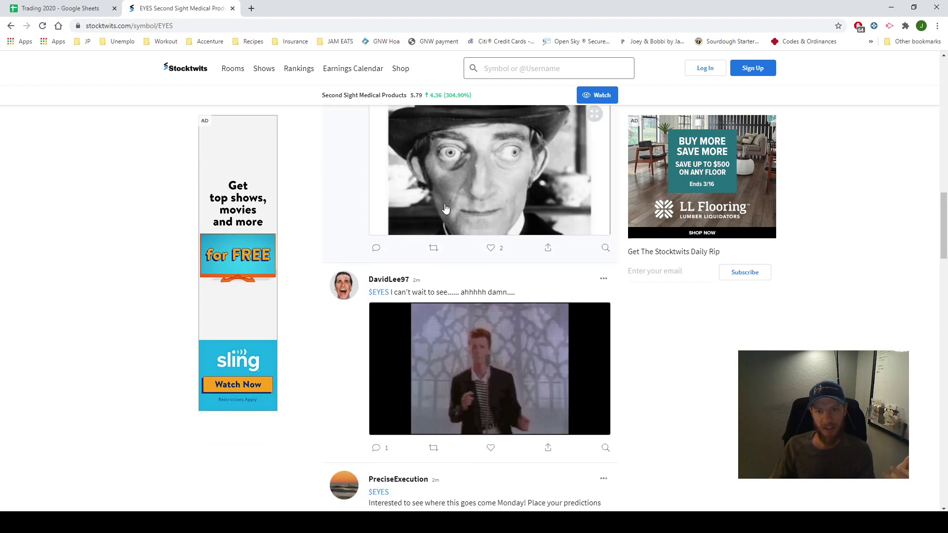
scroll(445, 208, down, 7)
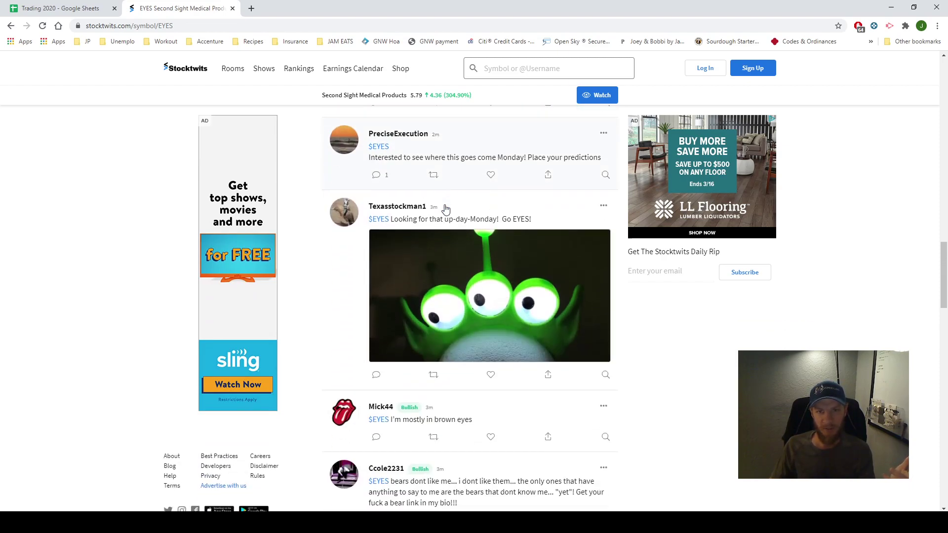
scroll(446, 210, down, 4)
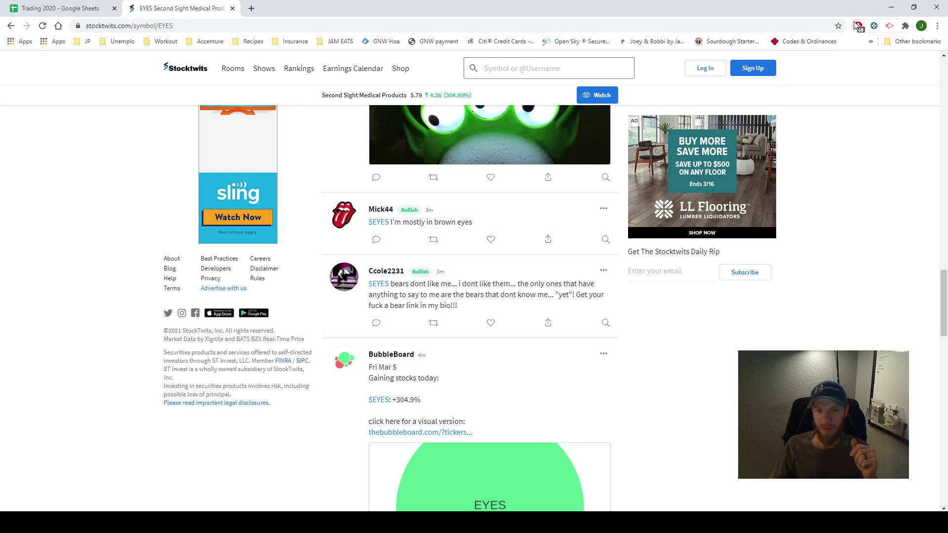
scroll(512, 248, down, 4)
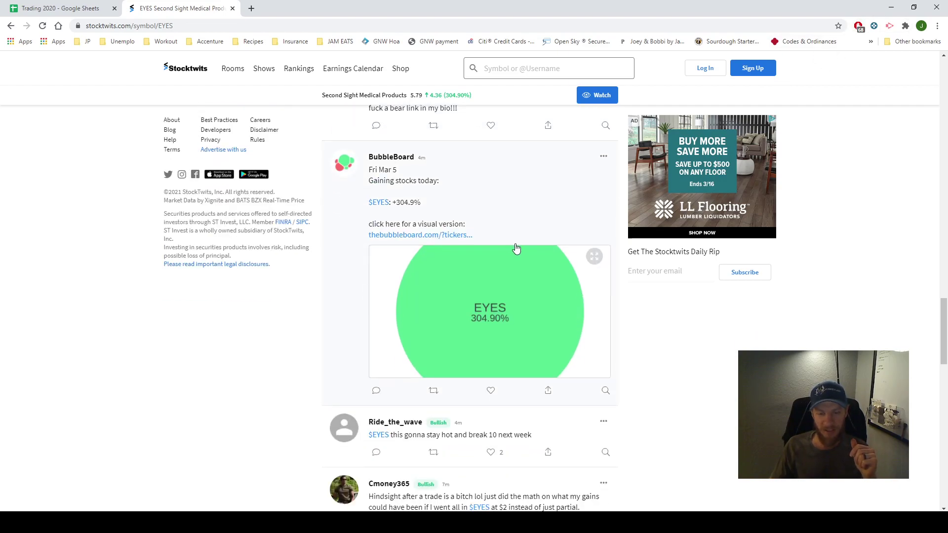
scroll(516, 253, down, 4)
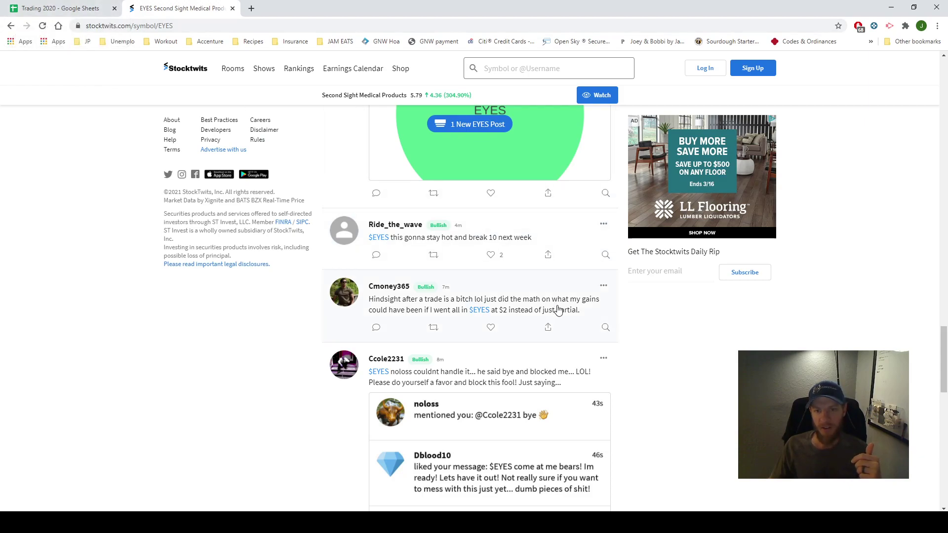
scroll(558, 310, down, 3)
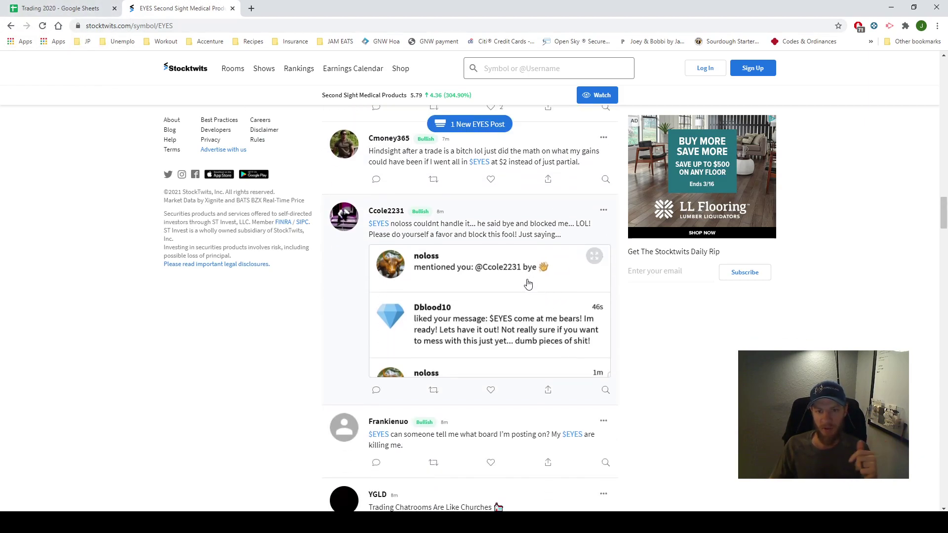
scroll(527, 283, up, 4)
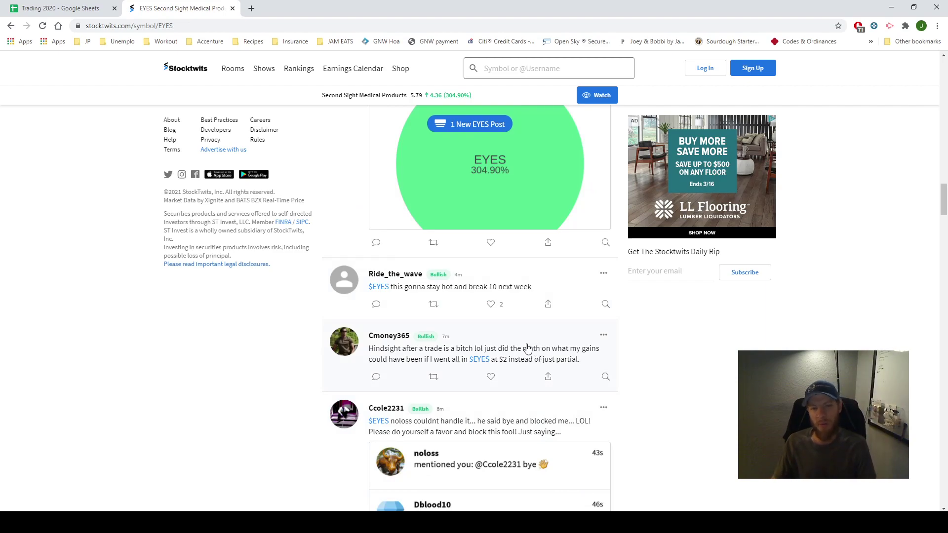
scroll(473, 321, up, 4)
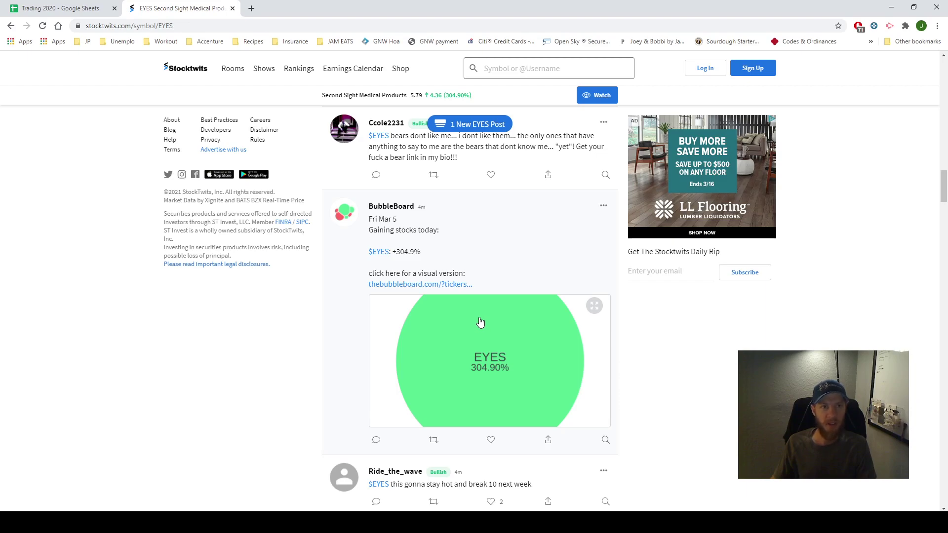
scroll(481, 322, down, 4)
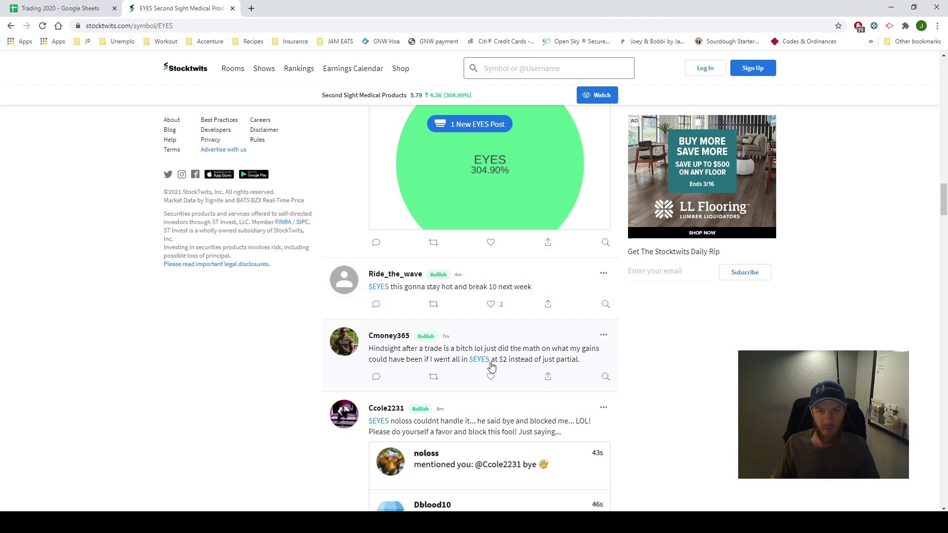
scroll(491, 366, down, 12)
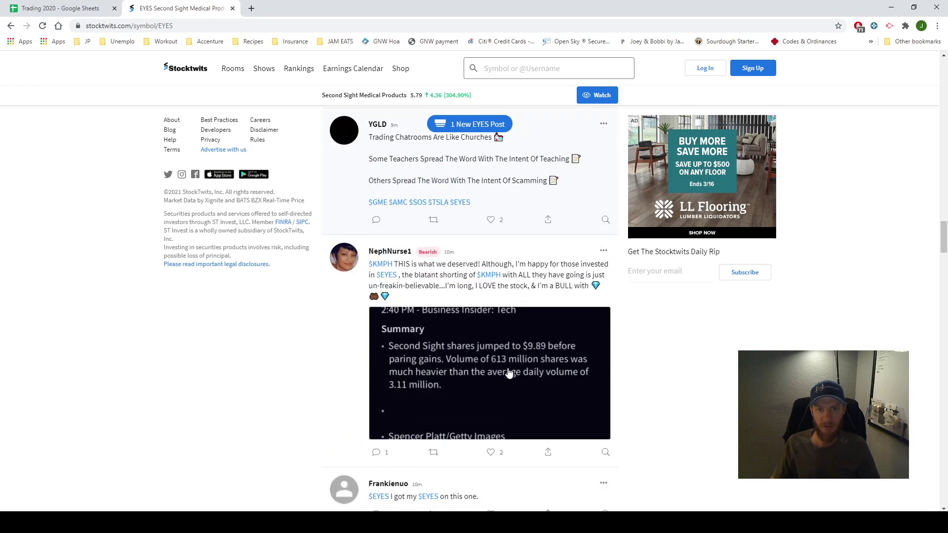
scroll(416, 268, down, 3)
scroll(580, 328, down, 3)
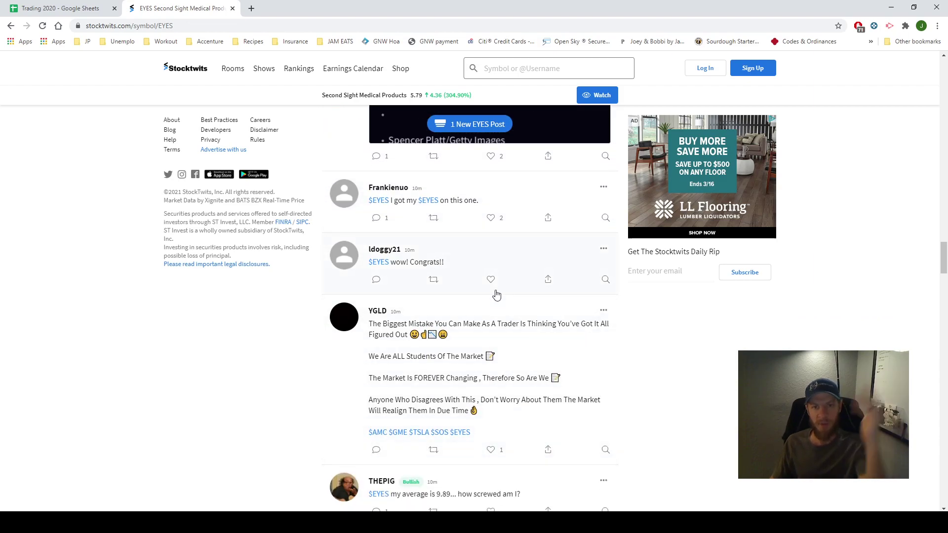
Step: Switch to the Trading 2020 spreadsheet and select cells R6:R7 beside the calendar
scroll(495, 296, down, 4)
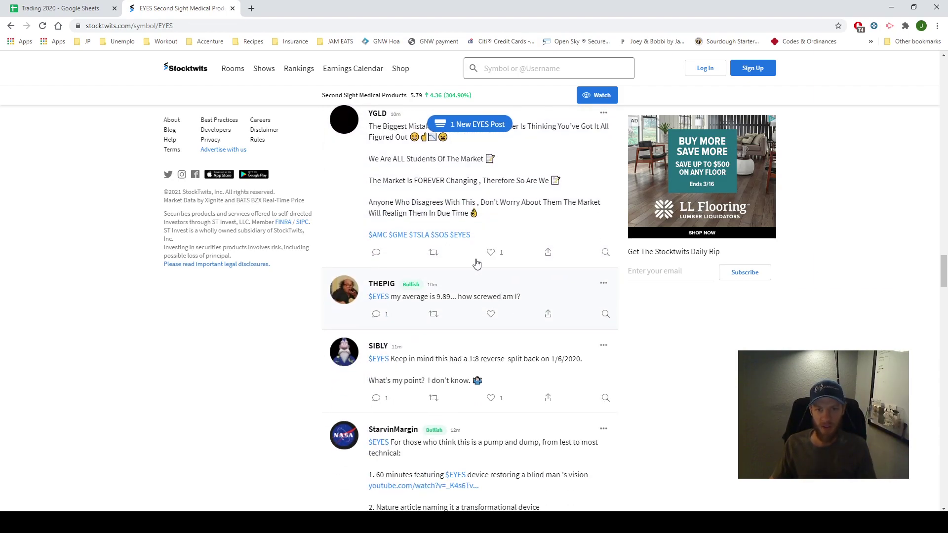
click(81, 6)
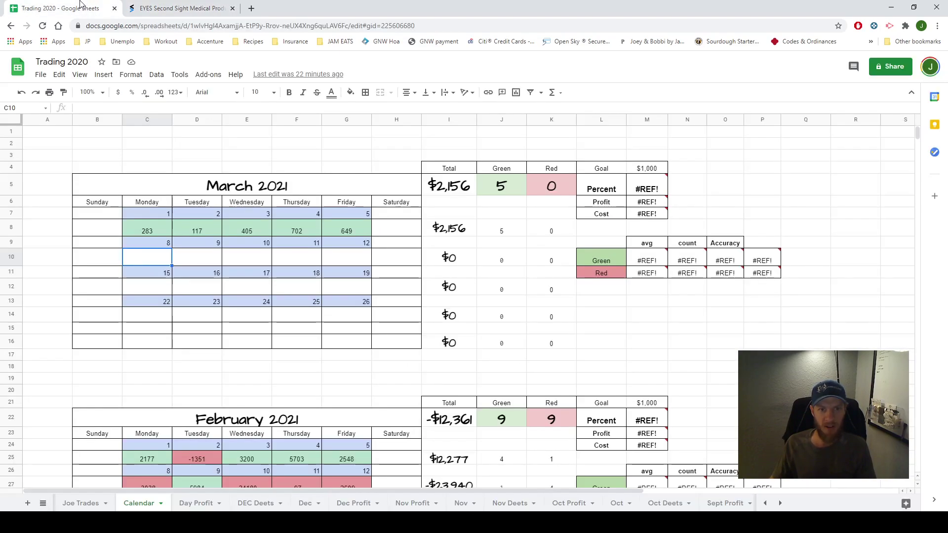
click(761, 343)
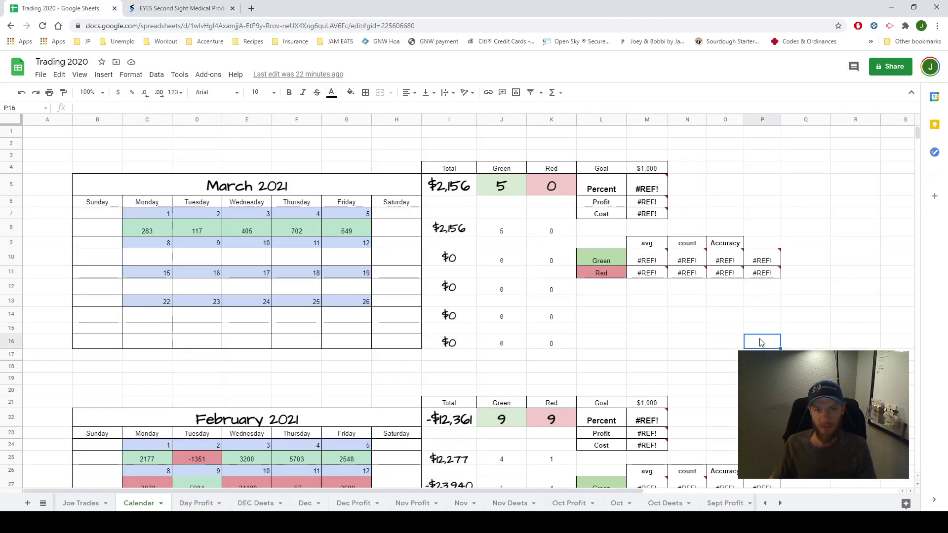
click(736, 356)
drag(855, 213, 856, 203)
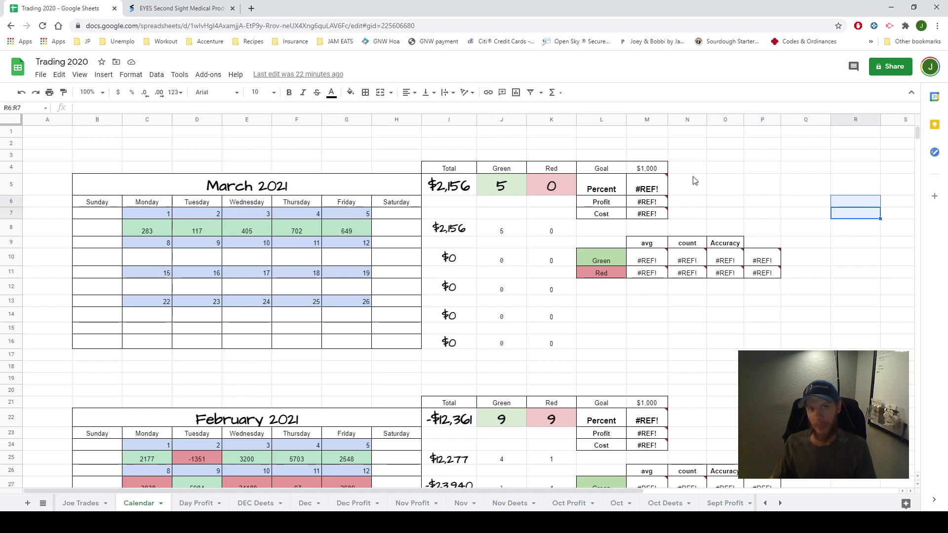
Step: Flip between the spreadsheet and Stocktwits EYES tabs, then minimize Chrome to reveal E*TRADE Pro
click(191, 9)
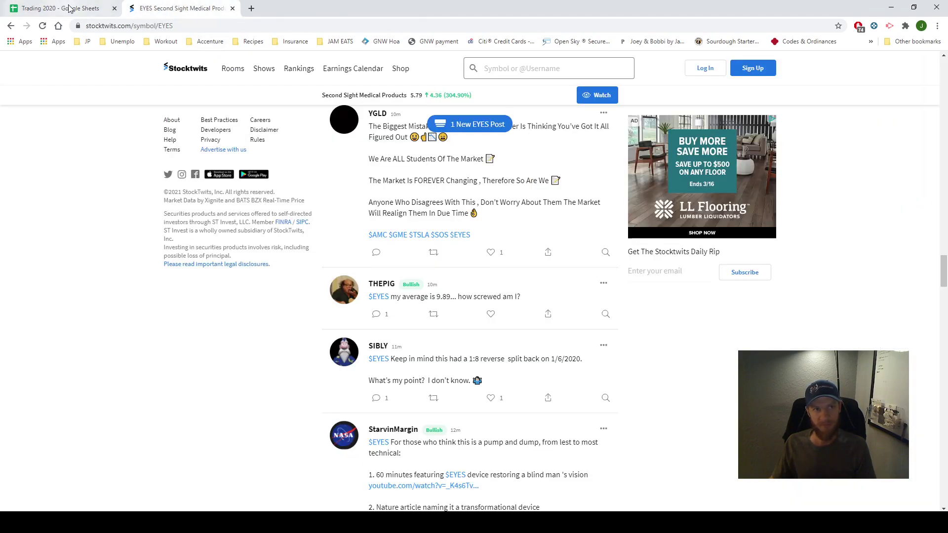
click(69, 8)
click(181, 6)
scroll(243, 73, up, 3)
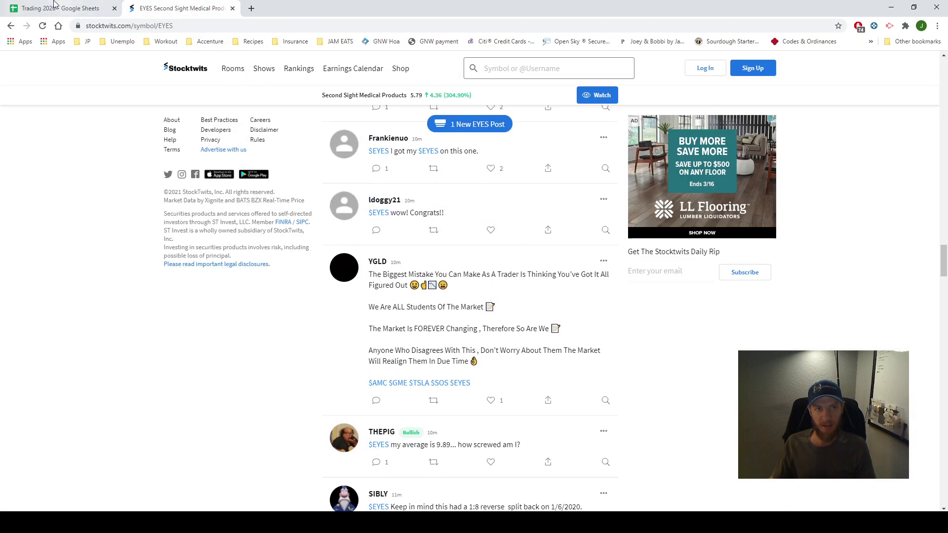
click(92, 4)
click(185, 5)
click(100, 5)
click(146, 6)
click(121, 7)
click(163, 8)
click(72, 9)
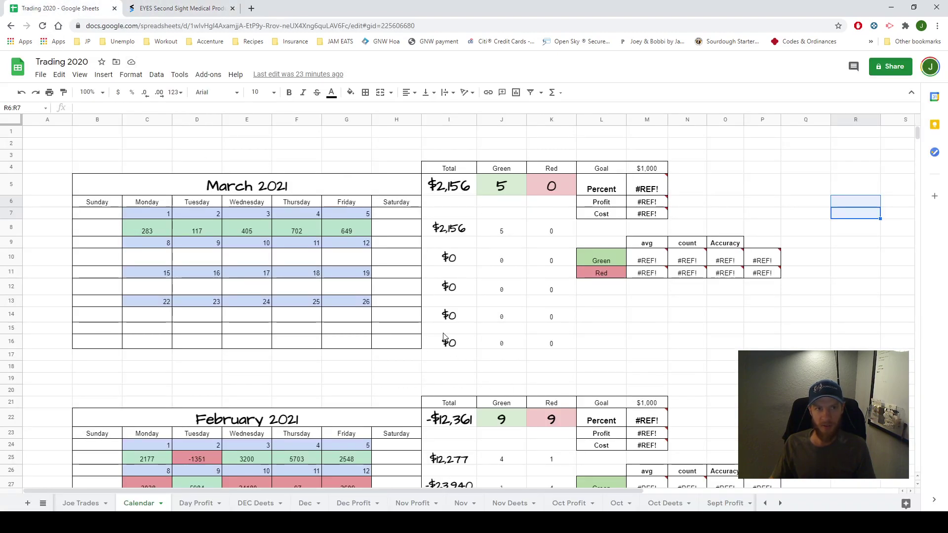
click(890, 10)
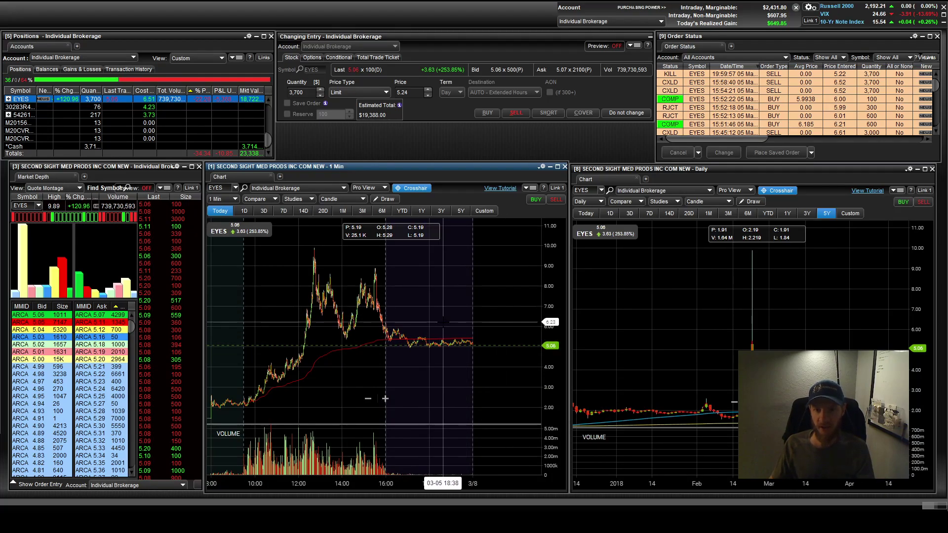
Step: Zoom the daily EYES chart out to 2015–2021, reset the 1-minute chart to one day, and restore the spreadsheet
scroll(453, 317, down, 5)
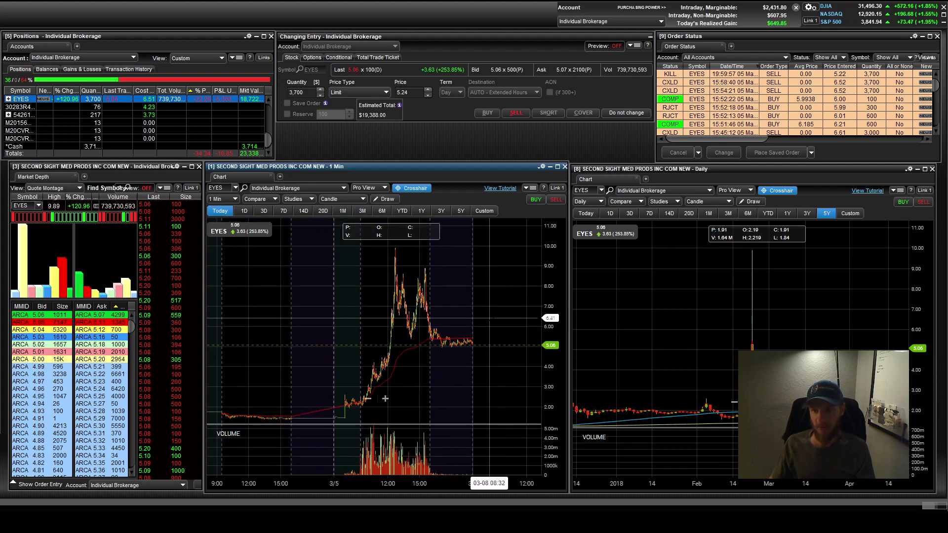
scroll(776, 353, down, 5)
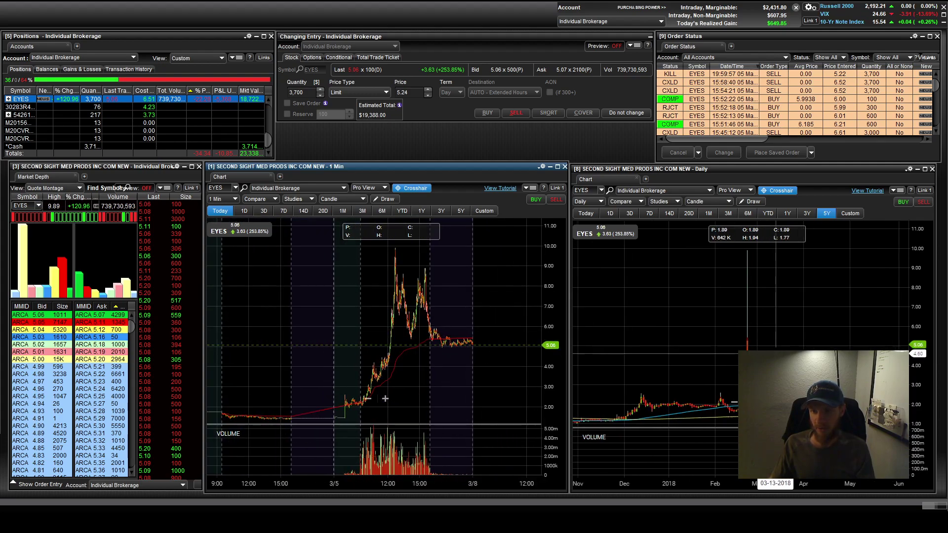
scroll(776, 354, down, 2)
scroll(459, 362, down, 3)
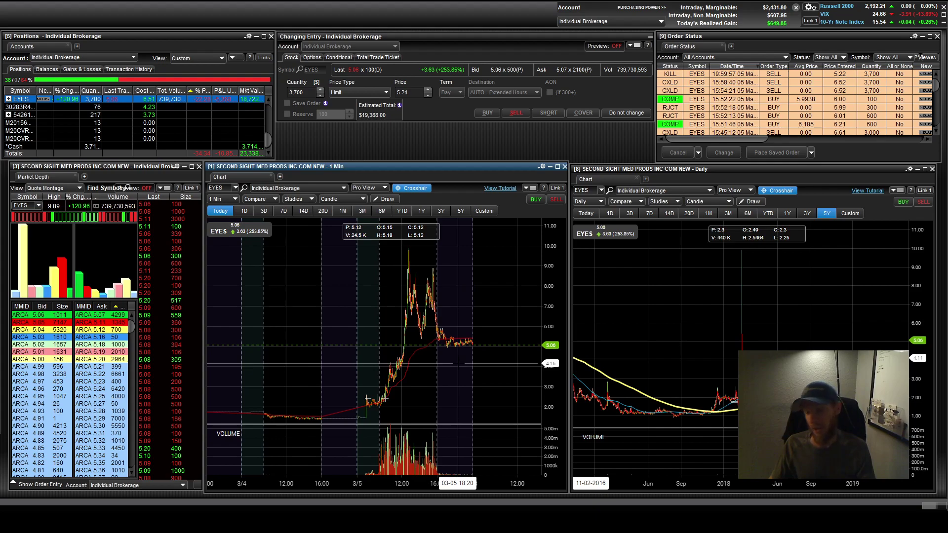
scroll(622, 367, down, 3)
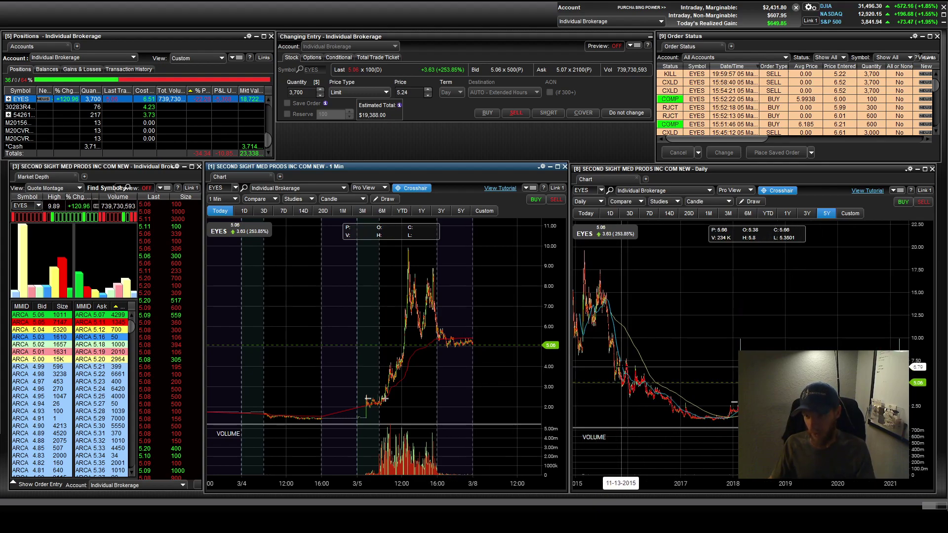
click(385, 398)
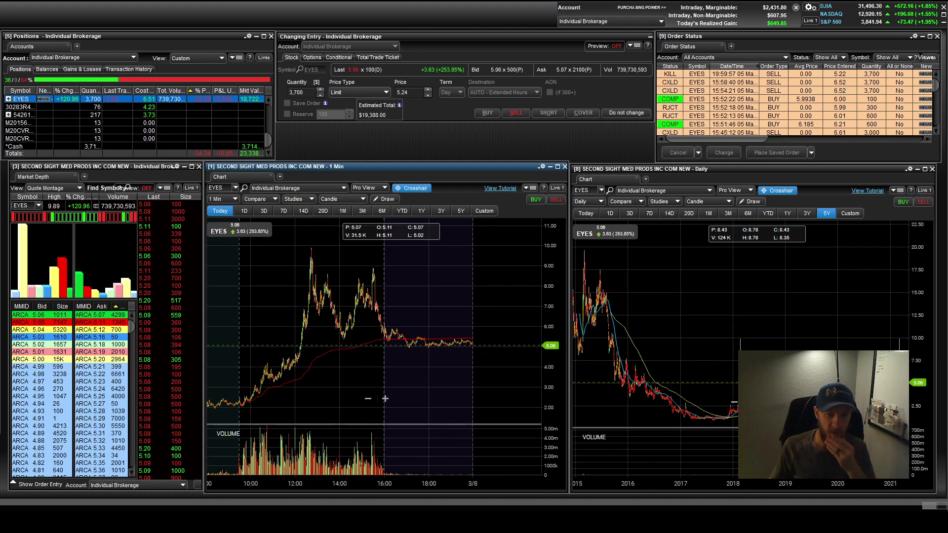
mouse_move(370, 523)
click(365, 474)
Step: Select C8:G8 to confirm the 2156 sum, select C10:F10, then minimize Chrome
scroll(215, 246, down, 3)
scroll(232, 283, up, 3)
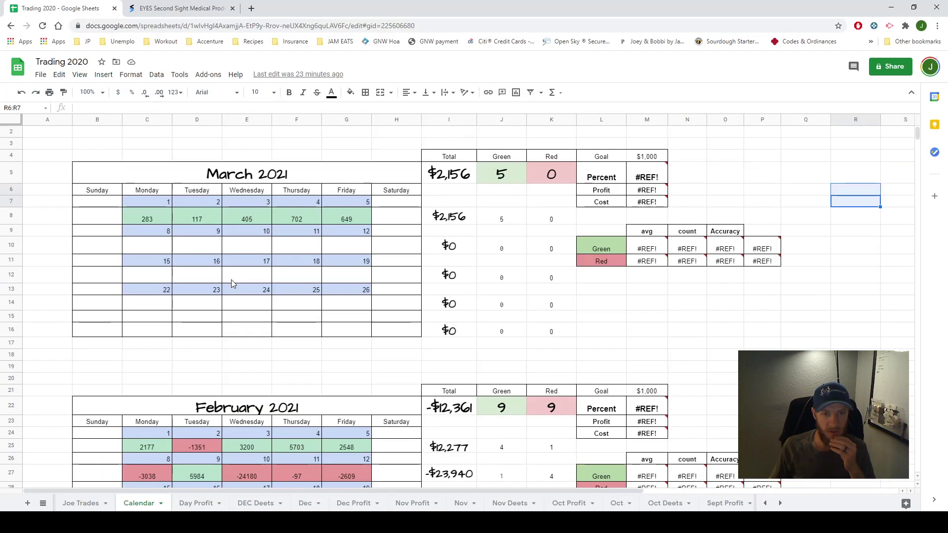
drag(158, 220, 368, 225)
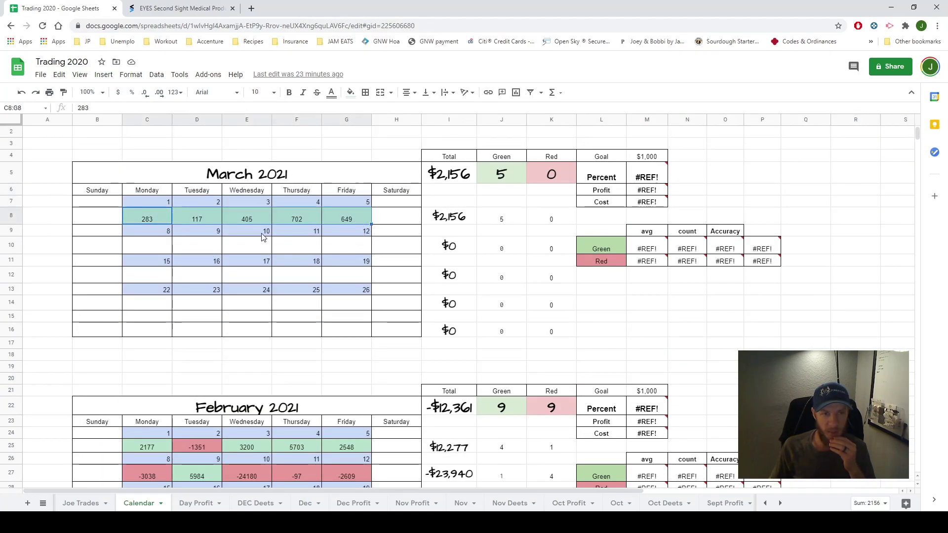
drag(147, 245, 296, 247)
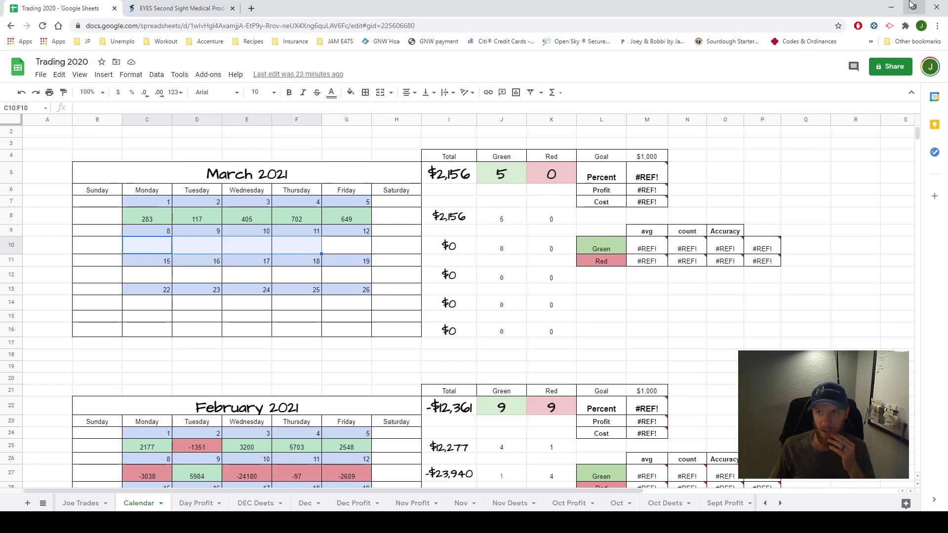
click(894, 6)
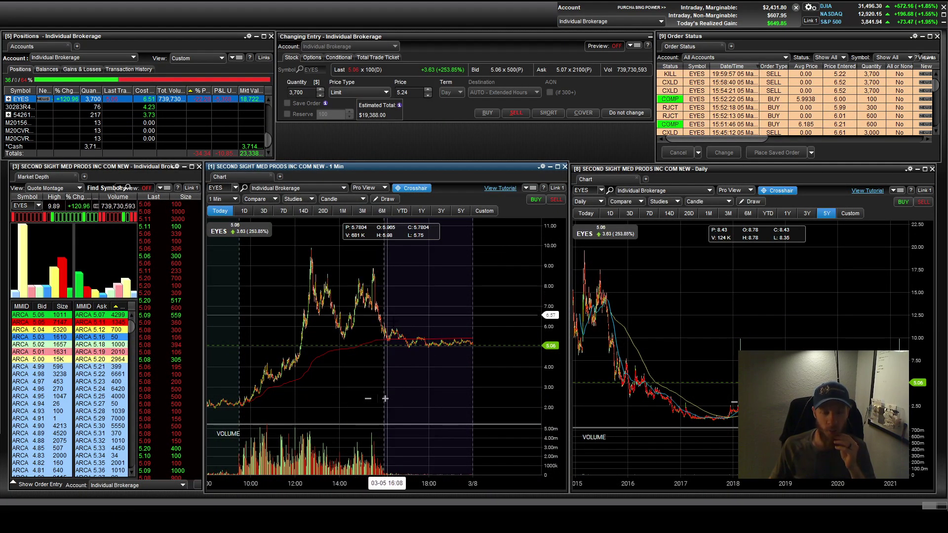
Step: Zoom the 1-minute EYES chart into the afternoon and pan back toward the morning
click(385, 398)
drag(450, 315, 490, 310)
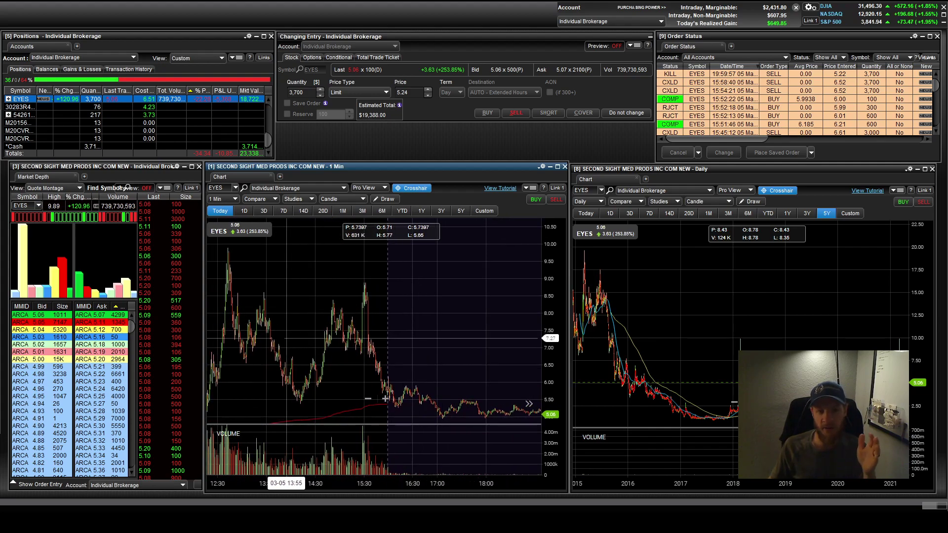
drag(264, 329, 345, 329)
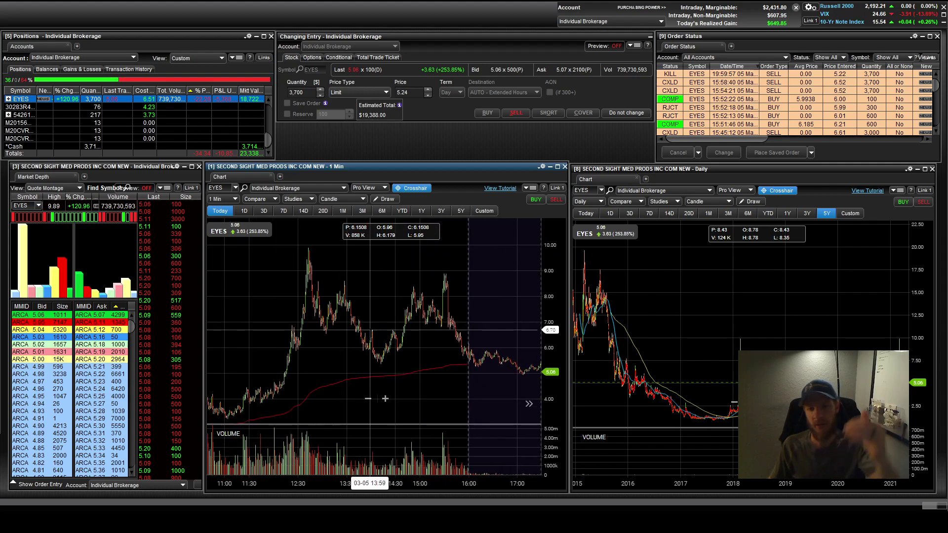
scroll(368, 328, up, 2)
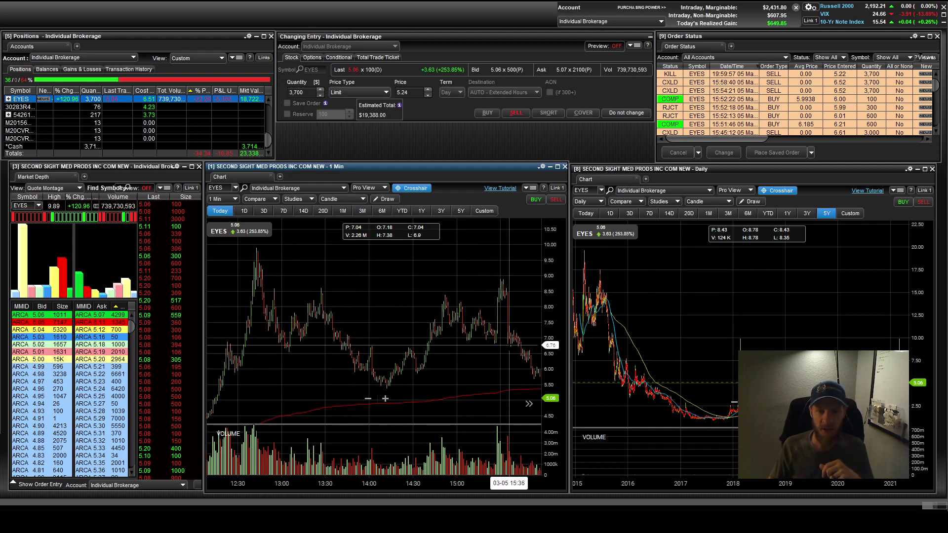
scroll(396, 348, up, 2)
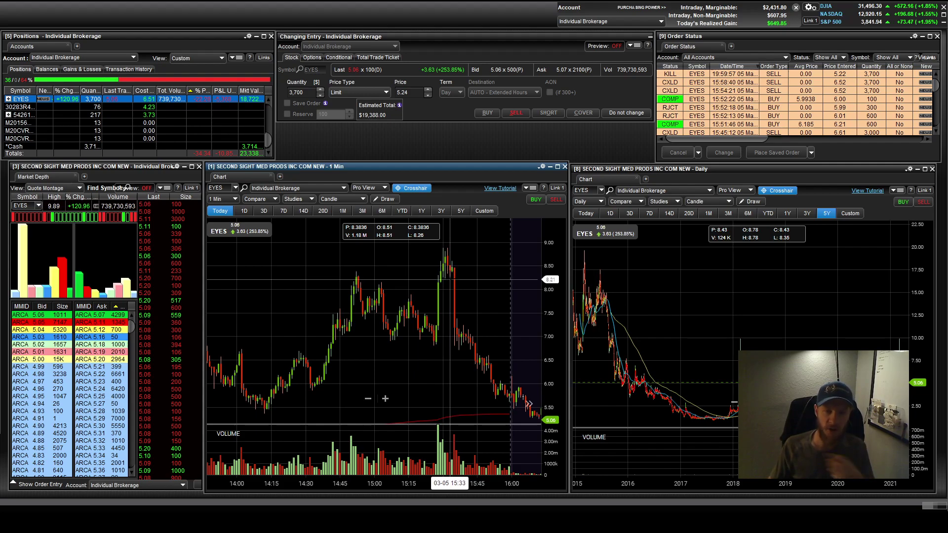
Step: Zoom back out across the session, then return to the Trading 2020 spreadsheet
scroll(469, 306, down, 3)
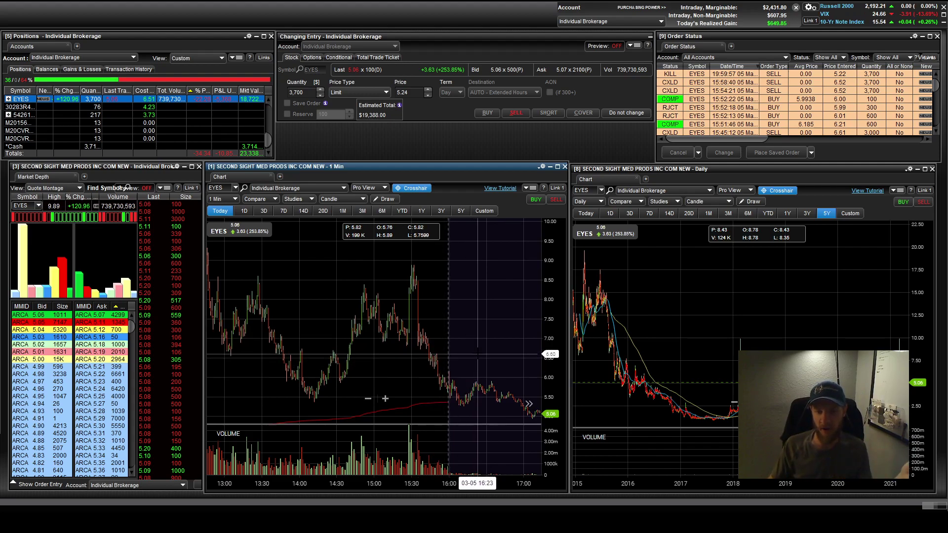
scroll(473, 358, down, 3)
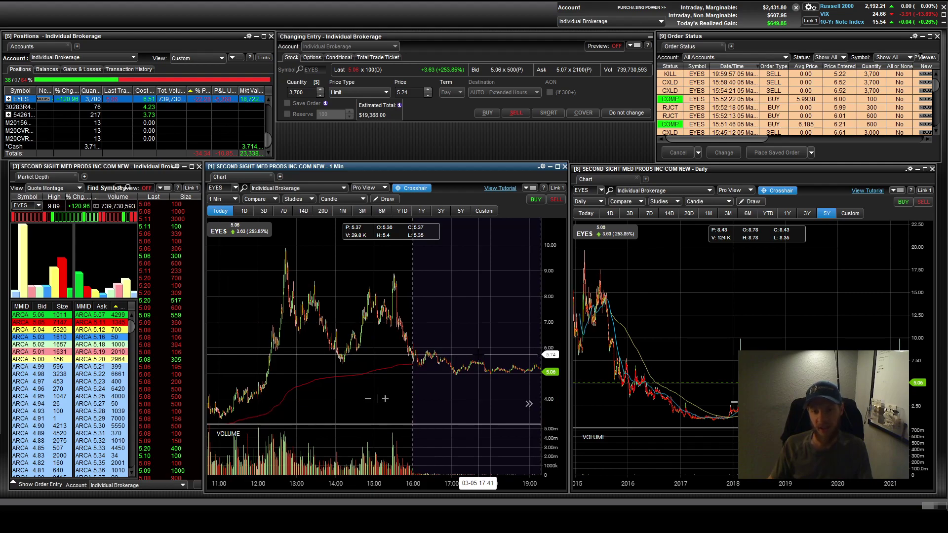
scroll(477, 354, right, 3)
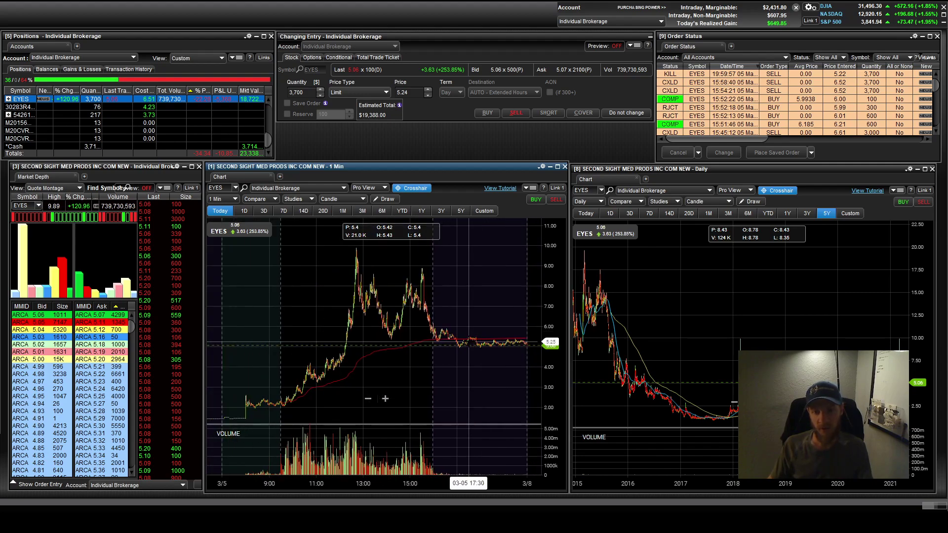
scroll(470, 349, down, 3)
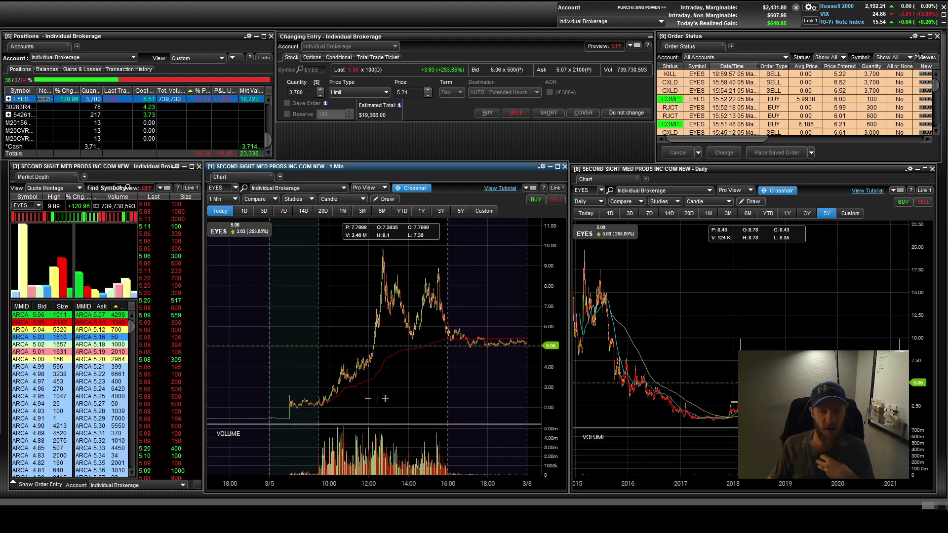
click(377, 499)
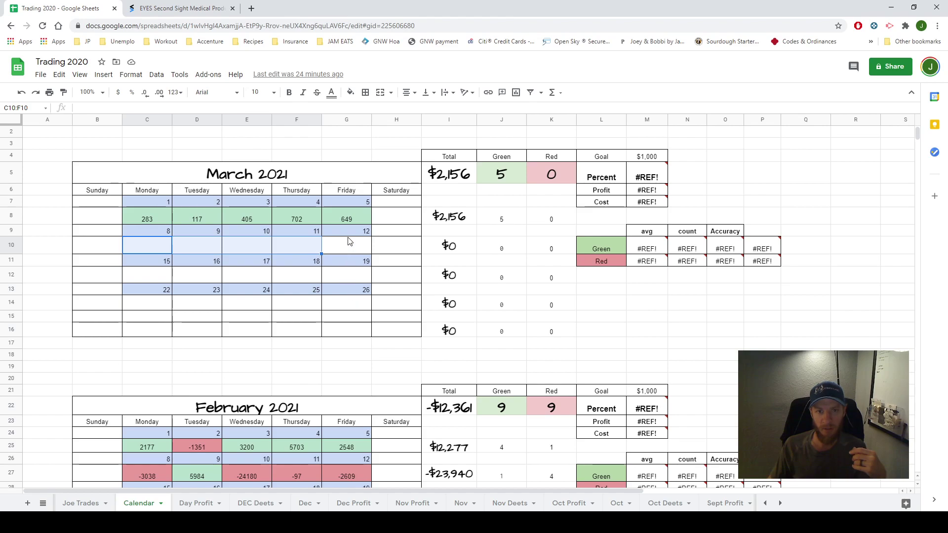
click(350, 219)
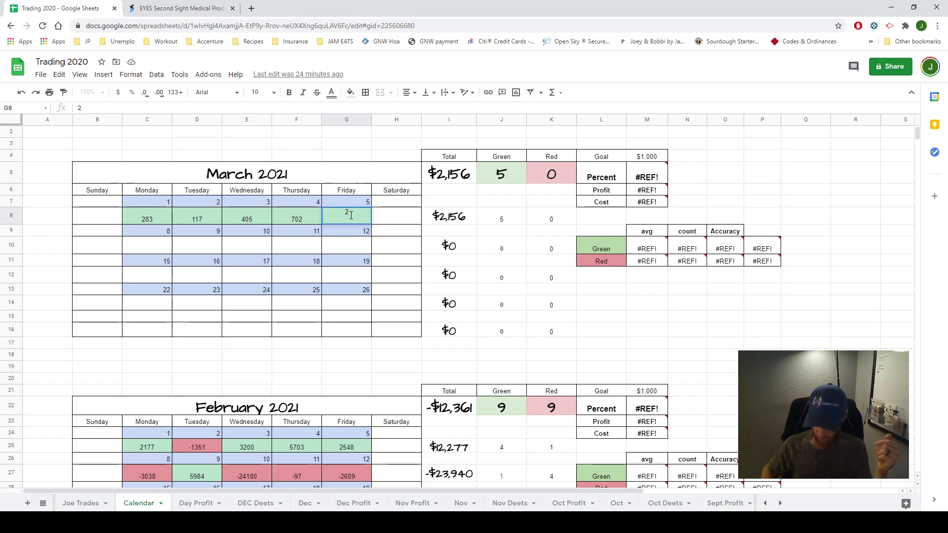
click(379, 281)
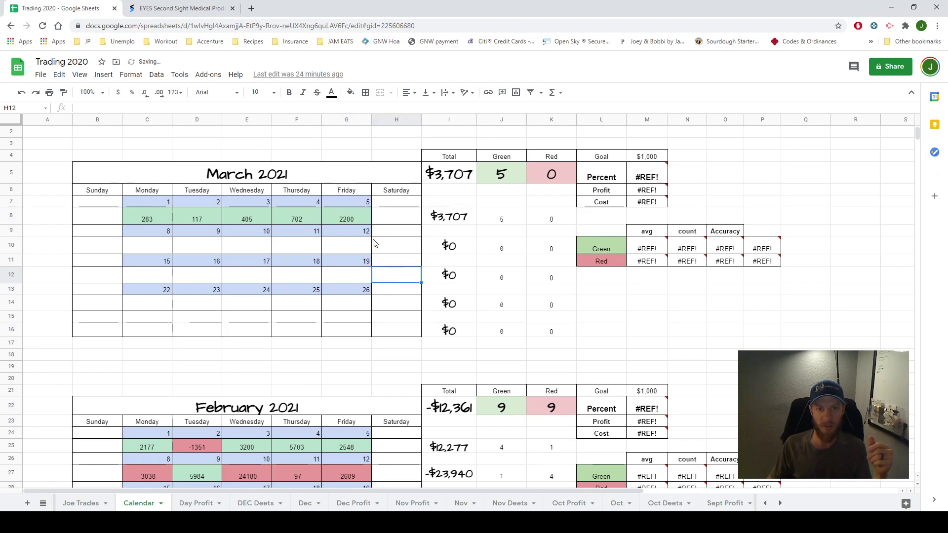
click(360, 219)
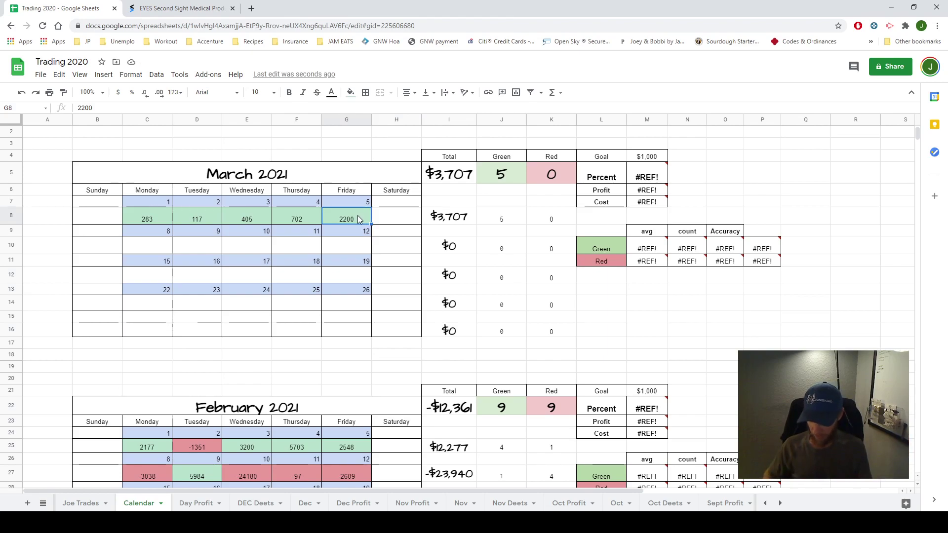
text(649)
click(388, 263)
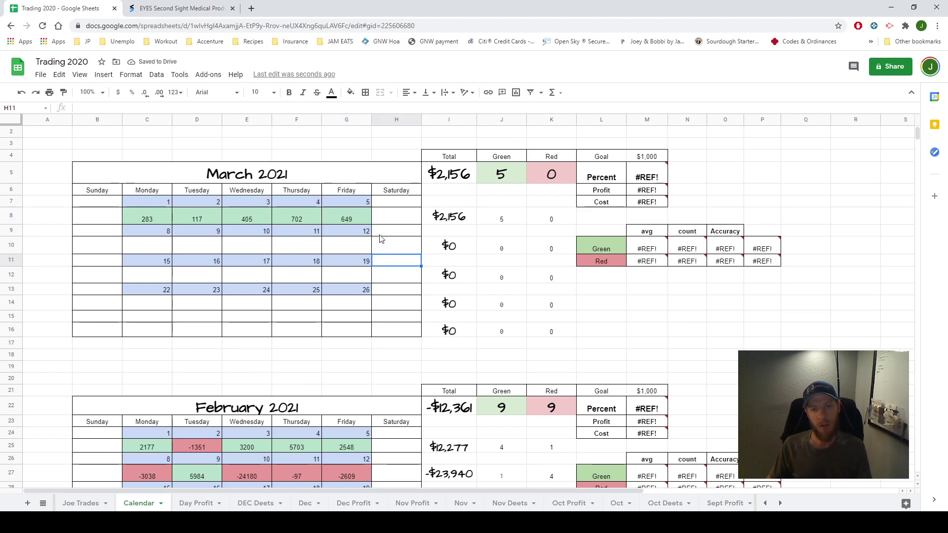
click(147, 248)
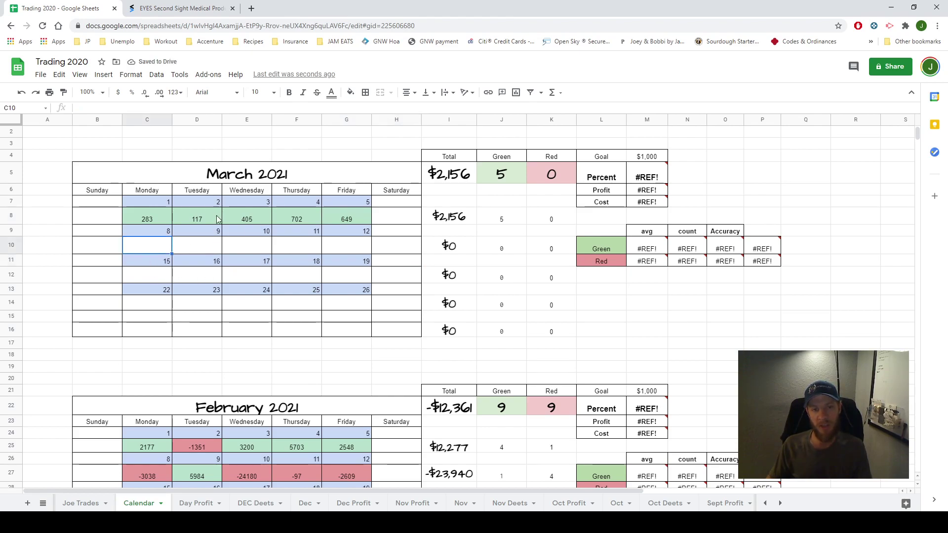
scroll(572, 346, up, 1)
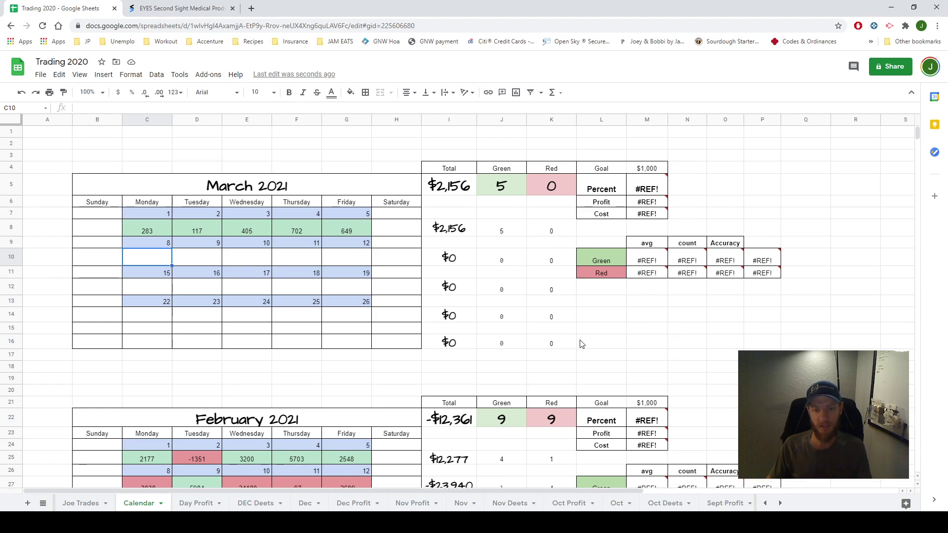
click(351, 523)
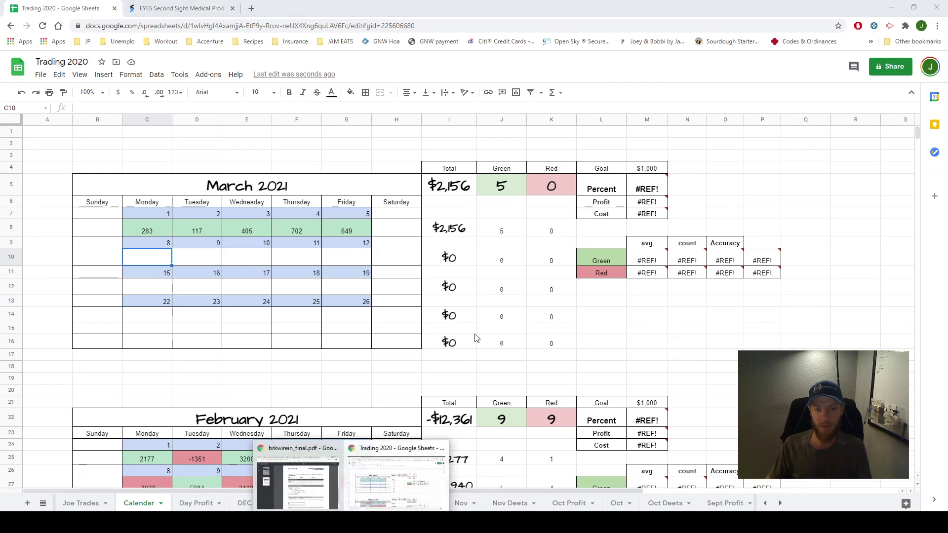
Step: Return to E*TRADE Pro and zoom the EYES 1-minute chart to span March 4 through 3/8
key(alt+Tab)
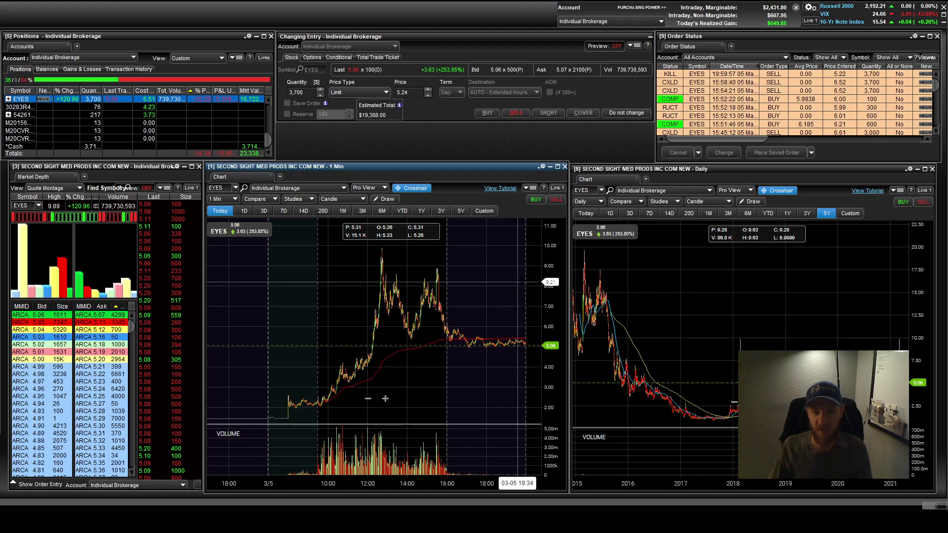
scroll(515, 282, down, 3)
scroll(515, 283, up, 2)
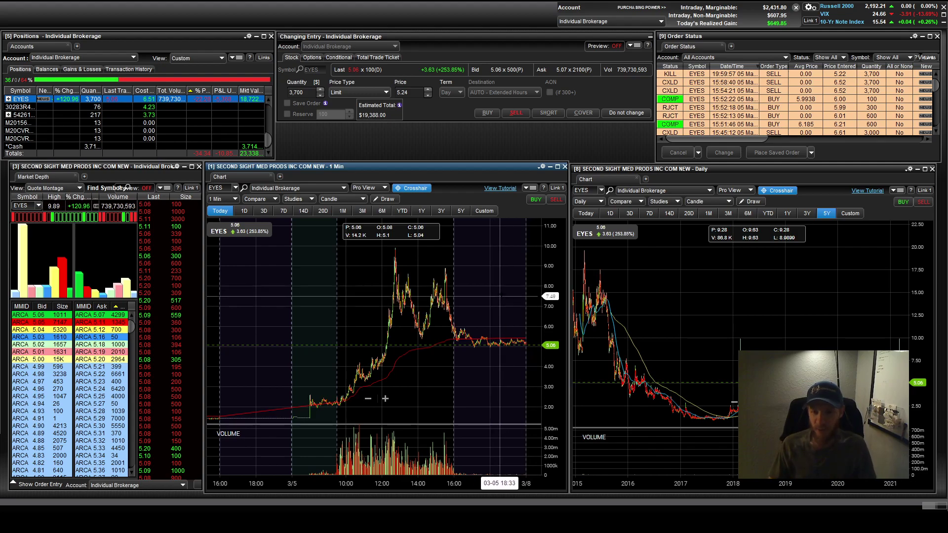
scroll(424, 380, down, 2)
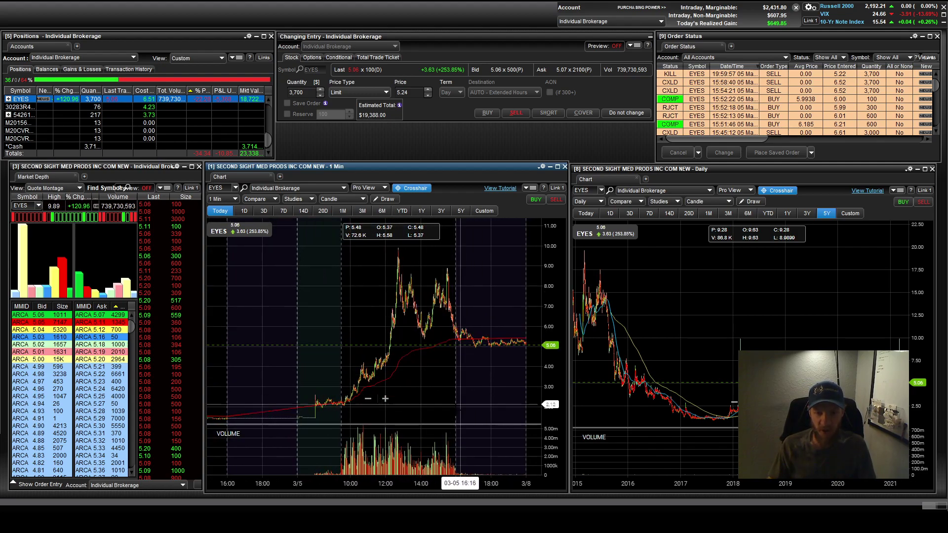
mouse_move(351, 523)
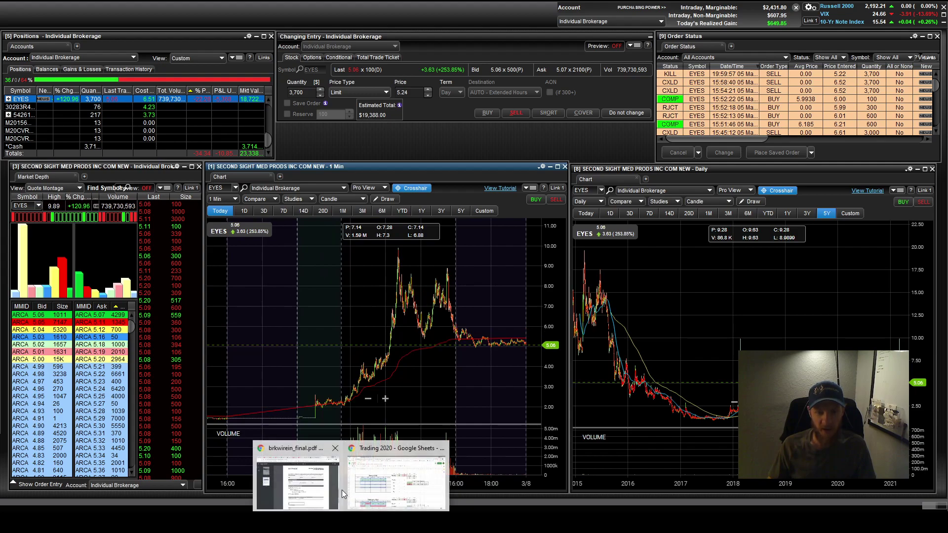